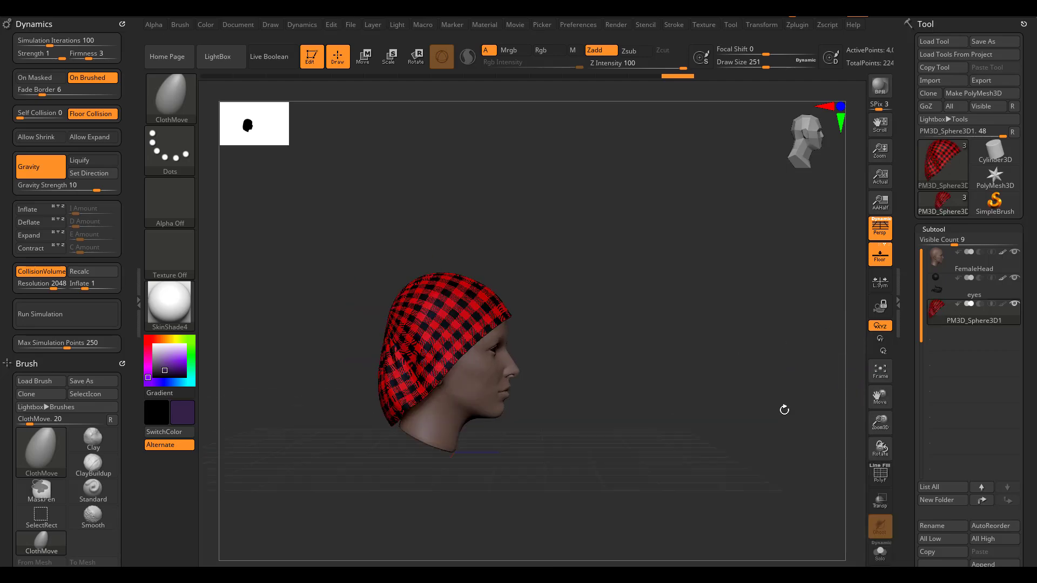
Open the Dynamic Subdiv settings of the plaid hat's geometry to examine the MicroPoly option
{"action": "left_click", "coordinate": [961, 230]}
{"action": "left_click", "coordinate": [947, 242]}
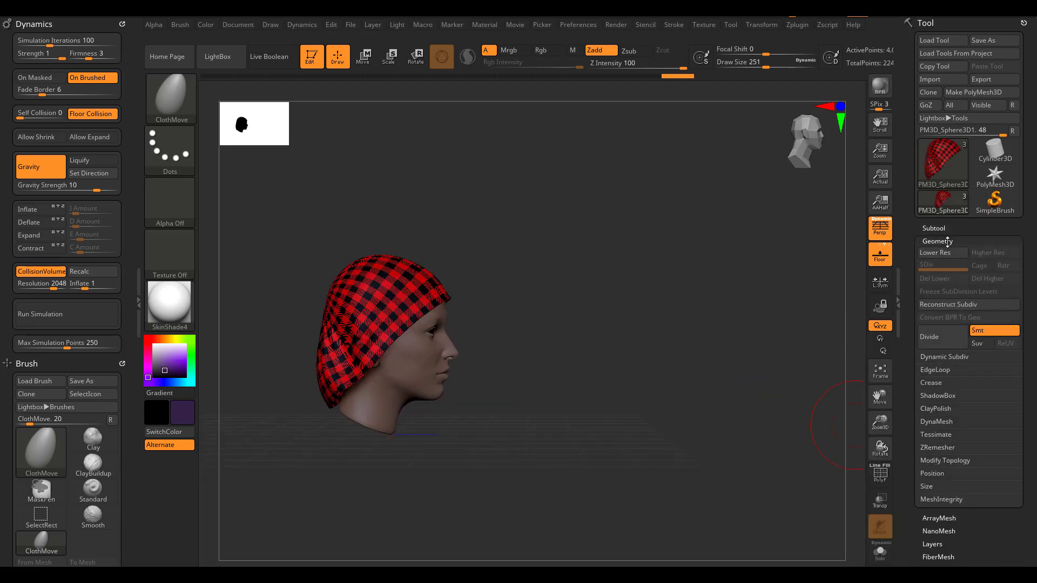
{"action": "left_click", "coordinate": [944, 357]}
{"action": "left_click", "coordinate": [994, 460]}
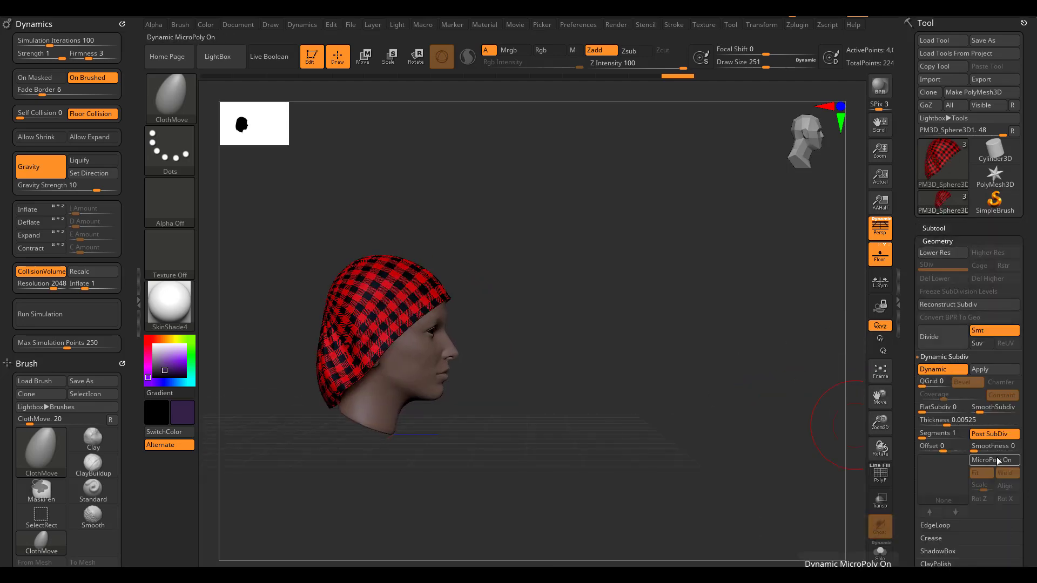
{"action": "left_click", "coordinate": [967, 445]}
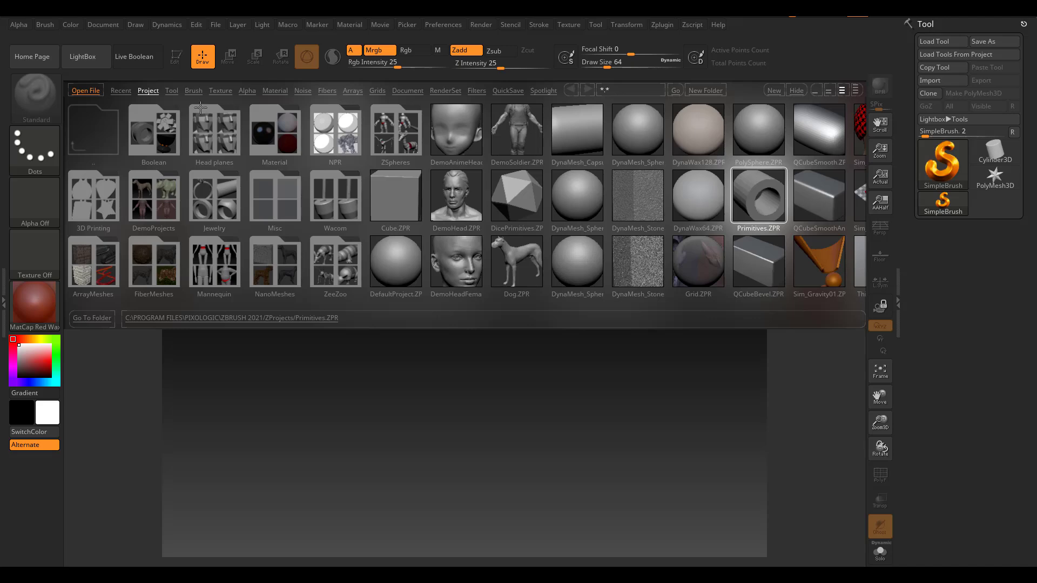
Hide LightBox, draw a Cylinder3D in the middle of the canvas and enter Edit mode
{"action": "left_click", "coordinate": [83, 56]}
{"action": "left_click", "coordinate": [929, 161]}
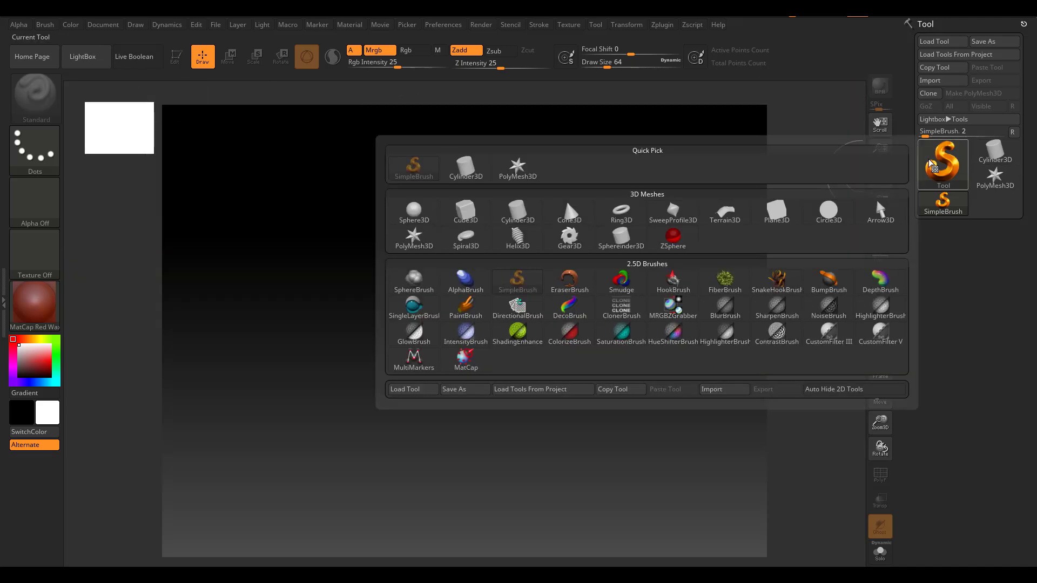
{"action": "left_click", "coordinate": [509, 217]}
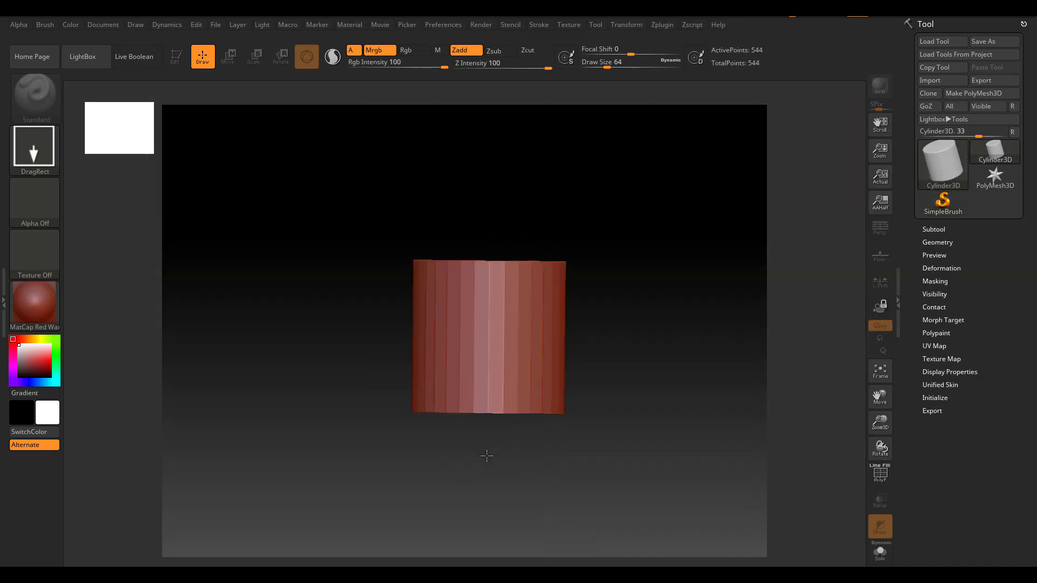
{"action": "left_click_drag", "start_coordinate": [487, 457], "coordinate": [481, 513]}
{"action": "left_click", "coordinate": [175, 56]}
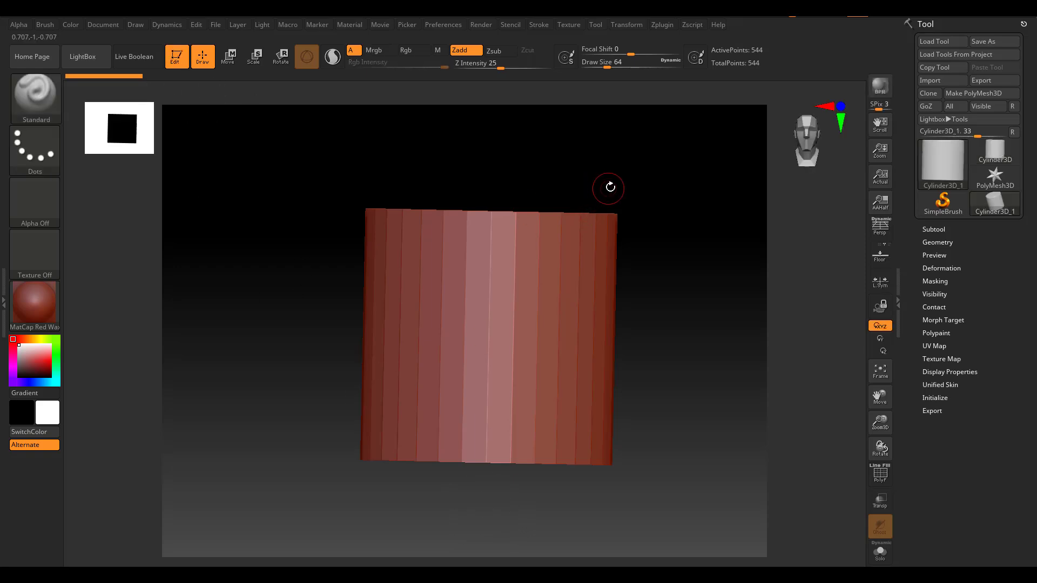
Show the floor grid and rotate the cylinder a quarter turn so it lies on its side
{"action": "left_click", "coordinate": [885, 264]}
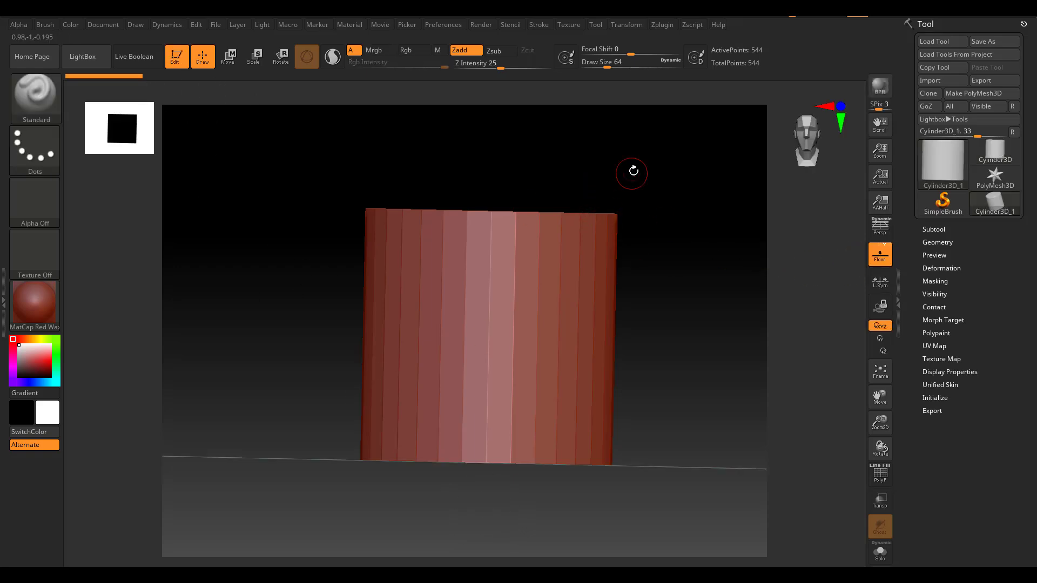
{"action": "key", "text": "w"}
{"action": "left_click_drag", "start_coordinate": [501, 295], "coordinate": [552, 358]}
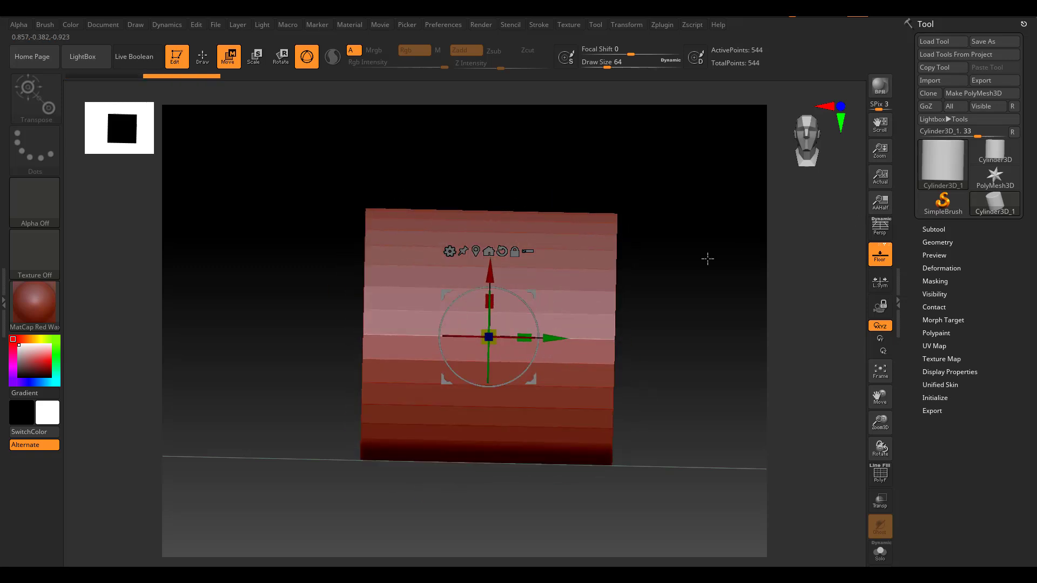
Convert the cylinder to a PolyMesh3D and give it the BasicMaterial
{"action": "left_click", "coordinate": [968, 93]}
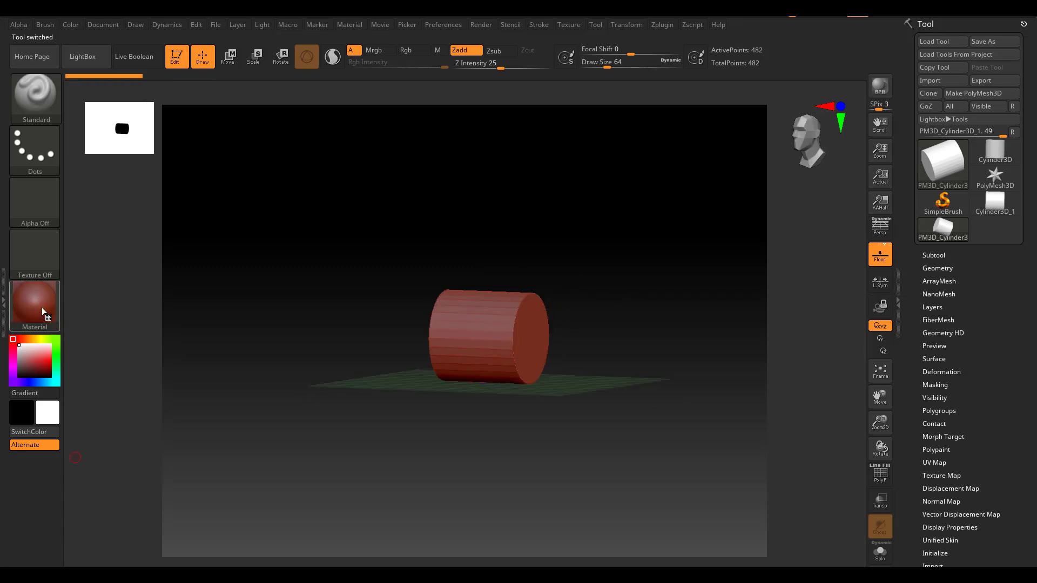
{"action": "left_click", "coordinate": [42, 309]}
{"action": "left_click", "coordinate": [162, 460]}
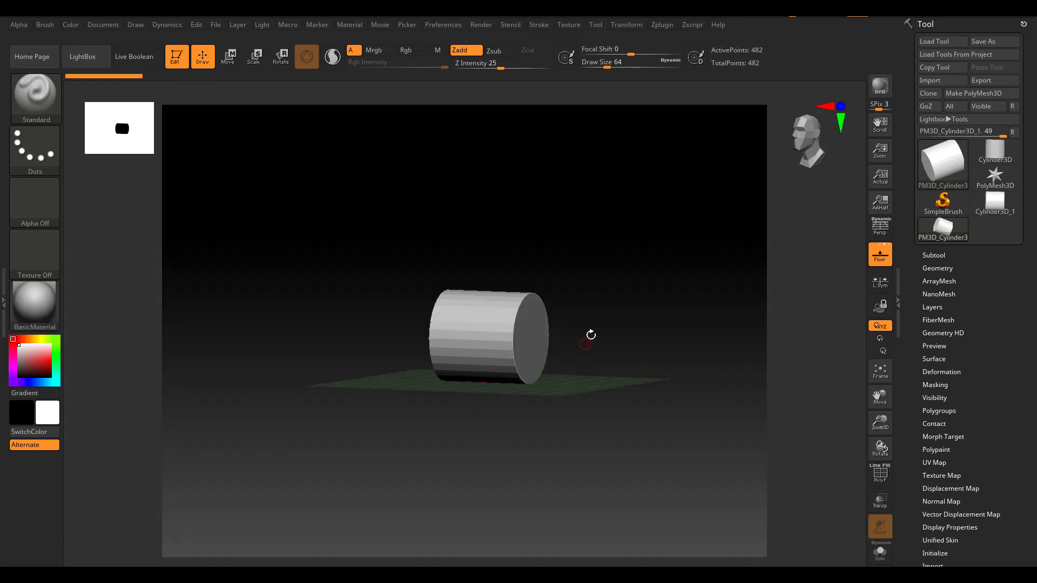
{"action": "left_click_drag", "start_coordinate": [591, 335], "coordinate": [653, 367], "text": "alt"}
{"action": "left_click_drag", "start_coordinate": [653, 306], "coordinate": [648, 348], "text": "alt"}
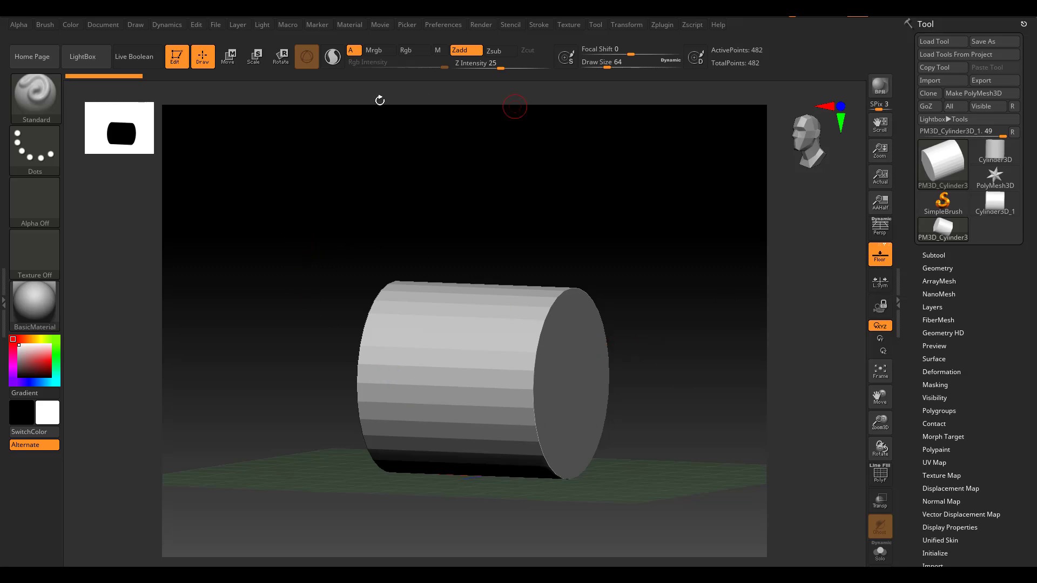
Double the document size to 2240 by 1680
{"action": "left_click", "coordinate": [103, 27]}
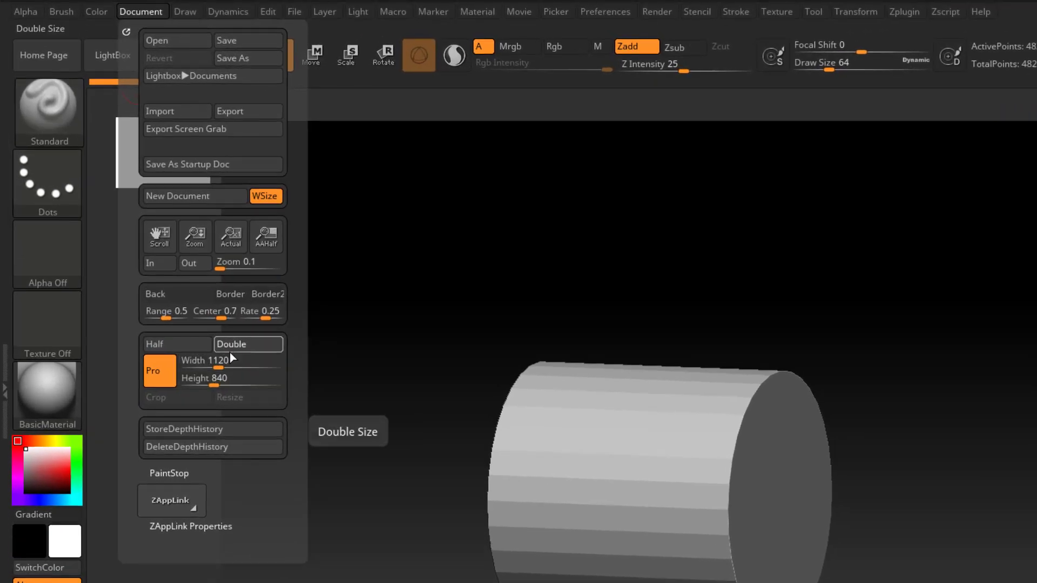
{"action": "left_click", "coordinate": [230, 349]}
{"action": "left_click", "coordinate": [746, 428]}
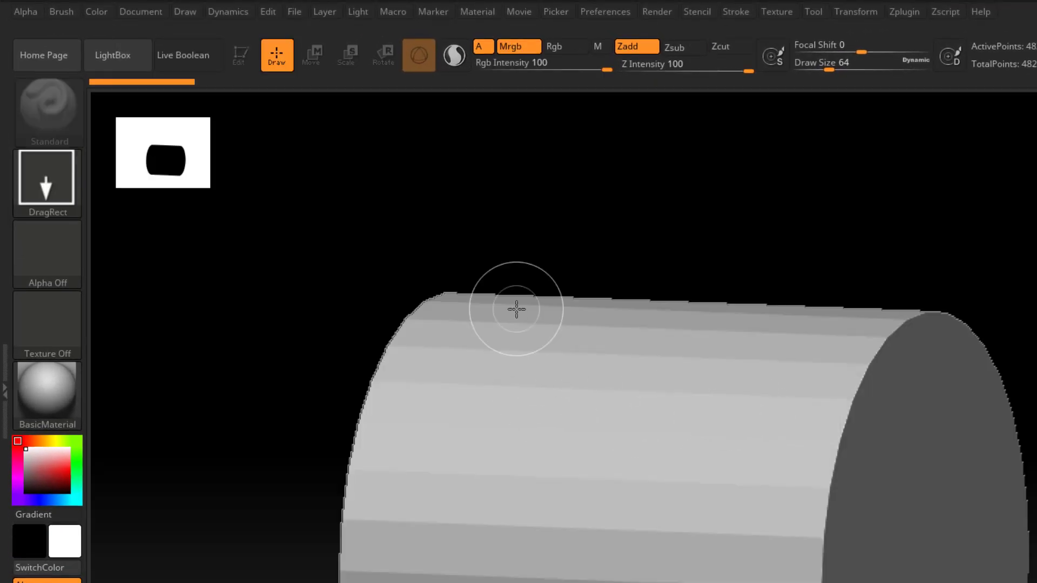
Clear the canvas and redraw the cylinder in Edit mode, snapped to a straight front view
{"action": "key", "text": "ctrl+n"}
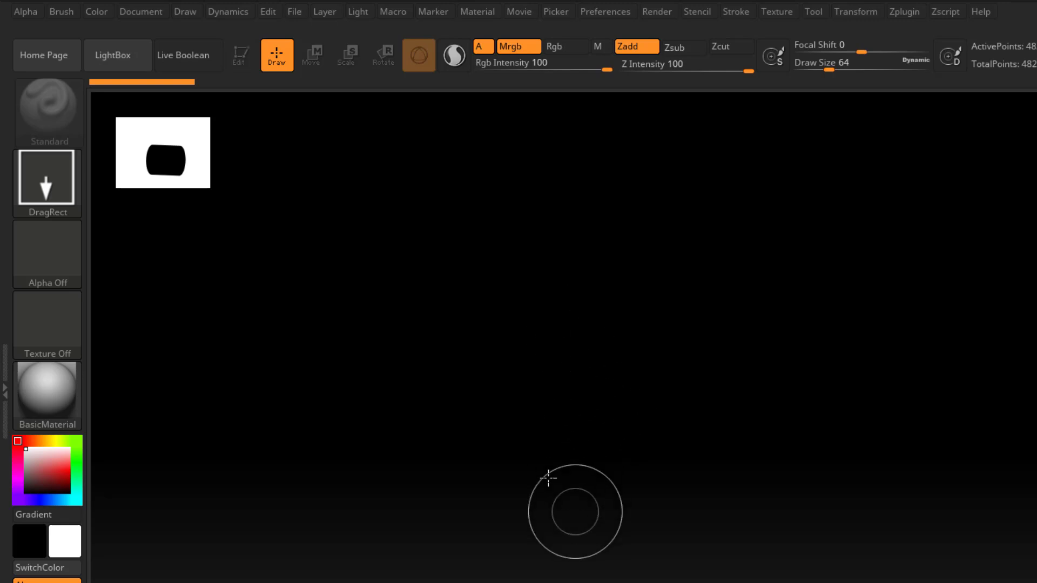
{"action": "left_click_drag", "start_coordinate": [645, 412], "coordinate": [632, 554]}
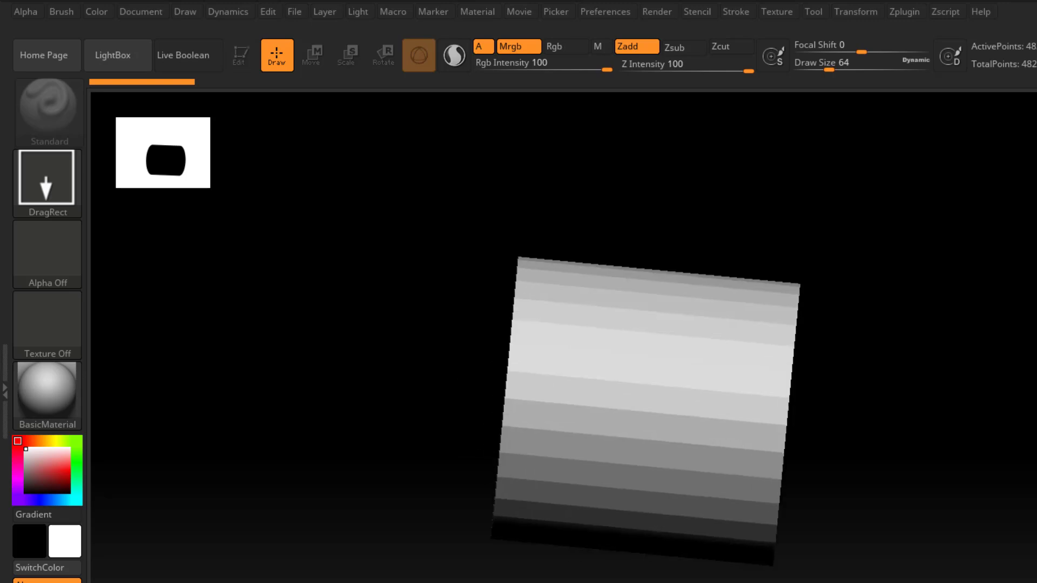
{"action": "left_click", "coordinate": [238, 55]}
{"action": "left_click_drag", "start_coordinate": [695, 286], "coordinate": [930, 274], "text": "shift"}
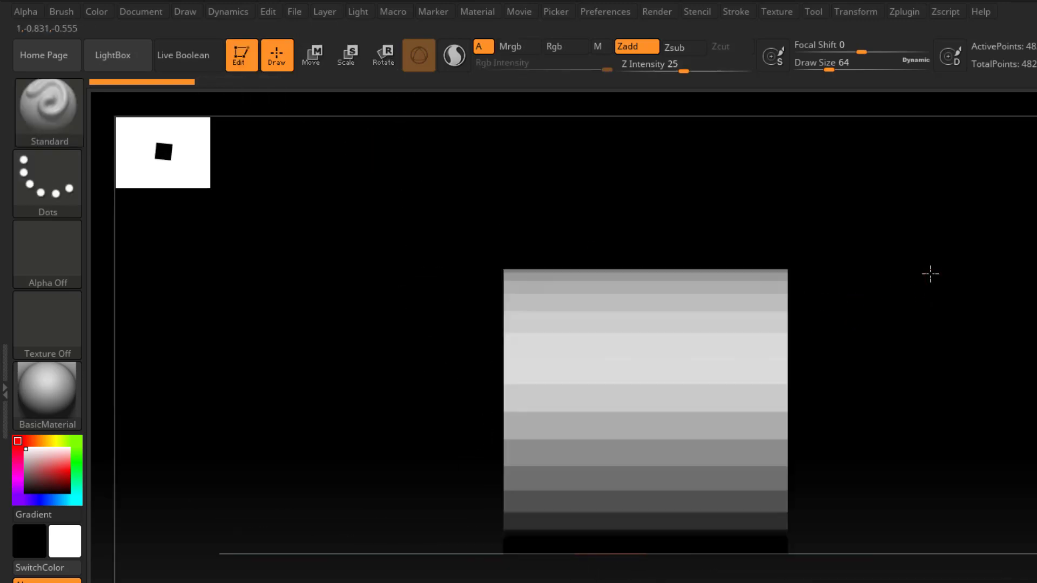
Lower the document's background gradient Range so the canvas has a flat dark grey background
{"action": "left_click", "coordinate": [135, 13]}
{"action": "left_click", "coordinate": [141, 12]}
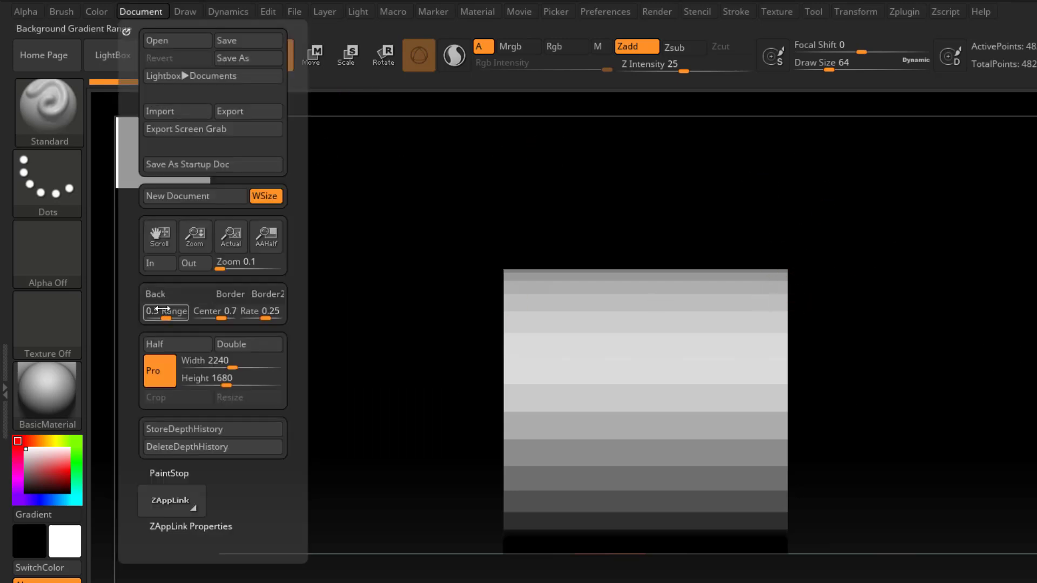
{"action": "left_click_drag", "start_coordinate": [162, 312], "coordinate": [129, 307]}
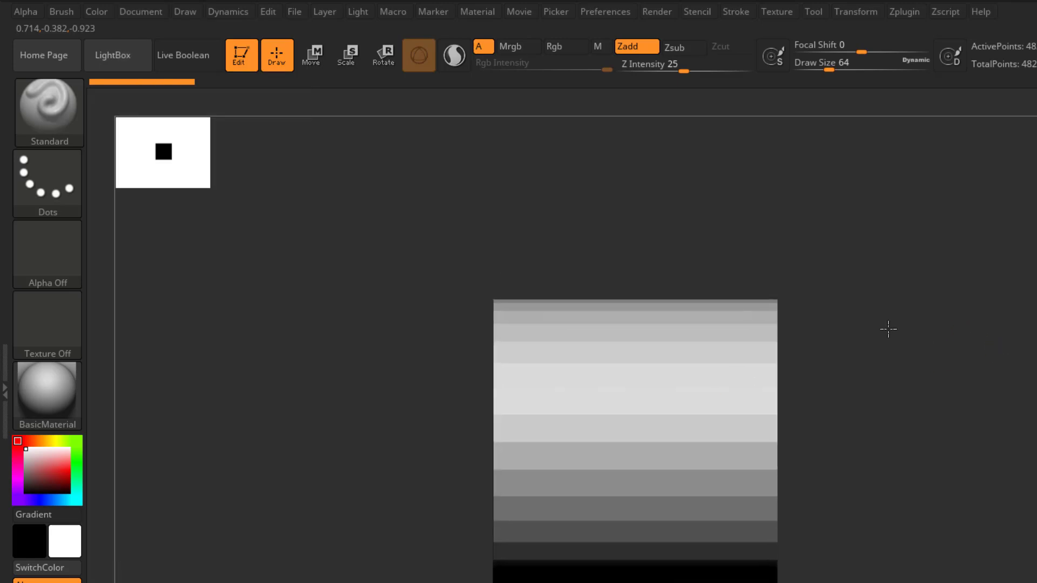
{"action": "left_click_drag", "start_coordinate": [886, 329], "coordinate": [972, 562]}
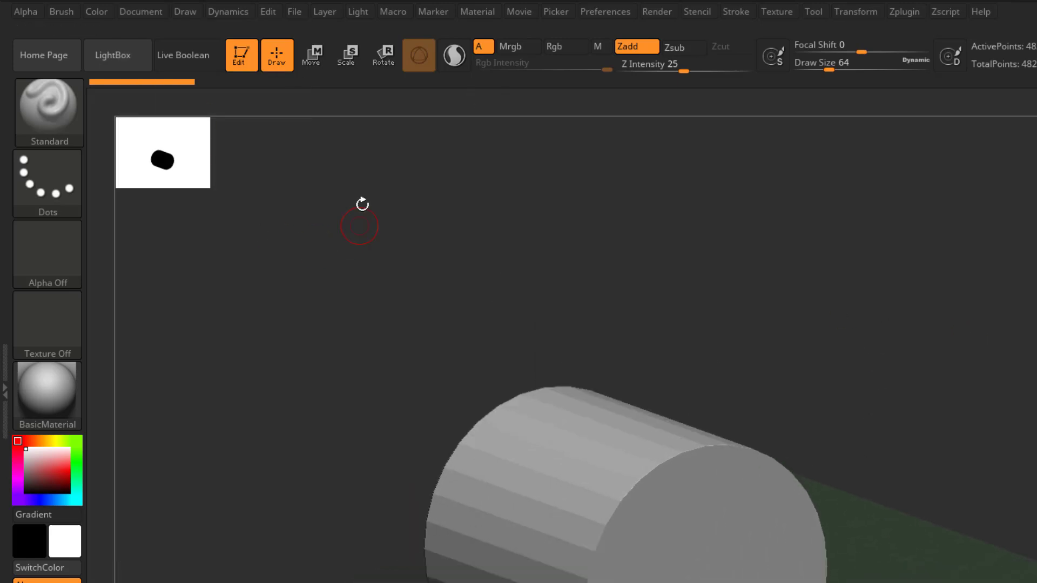
Dock the Dynamics palette beside the canvas and turn off On Brushed for the simulation
{"action": "left_click", "coordinate": [225, 14]}
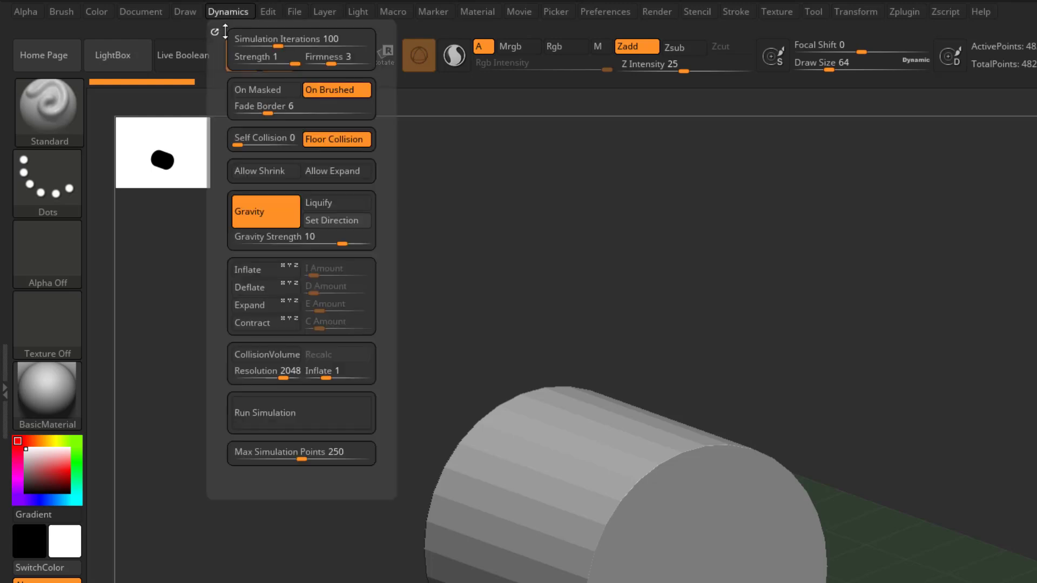
{"action": "left_click_drag", "start_coordinate": [215, 30], "coordinate": [65, 162]}
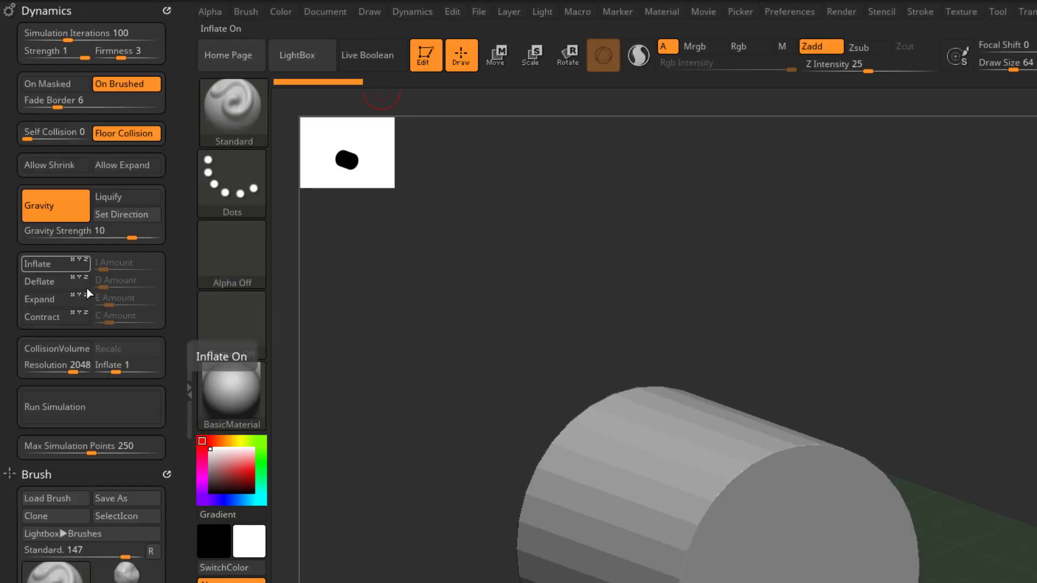
{"action": "key", "text": "w"}
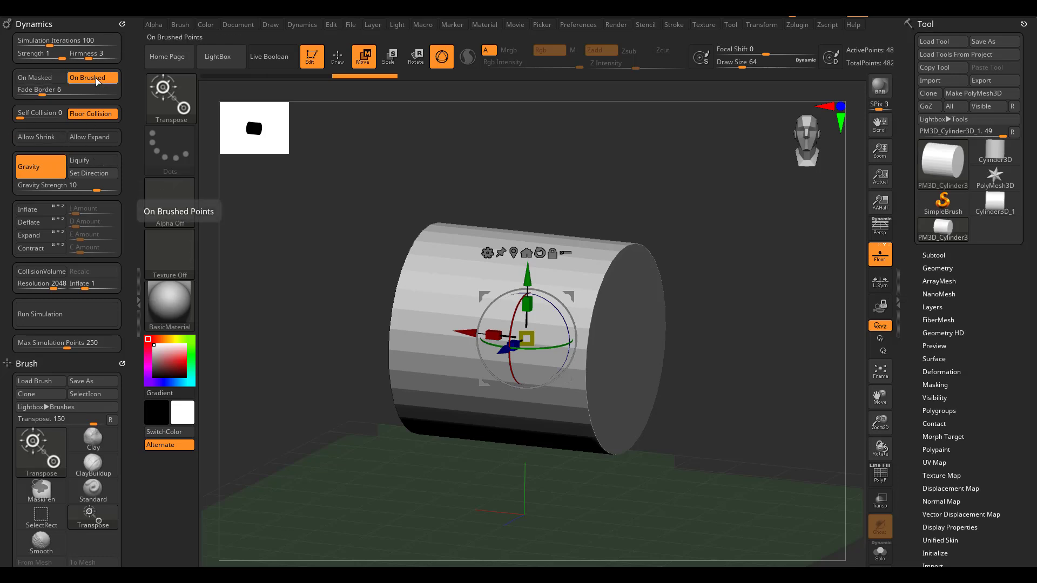
{"action": "left_click", "coordinate": [97, 78]}
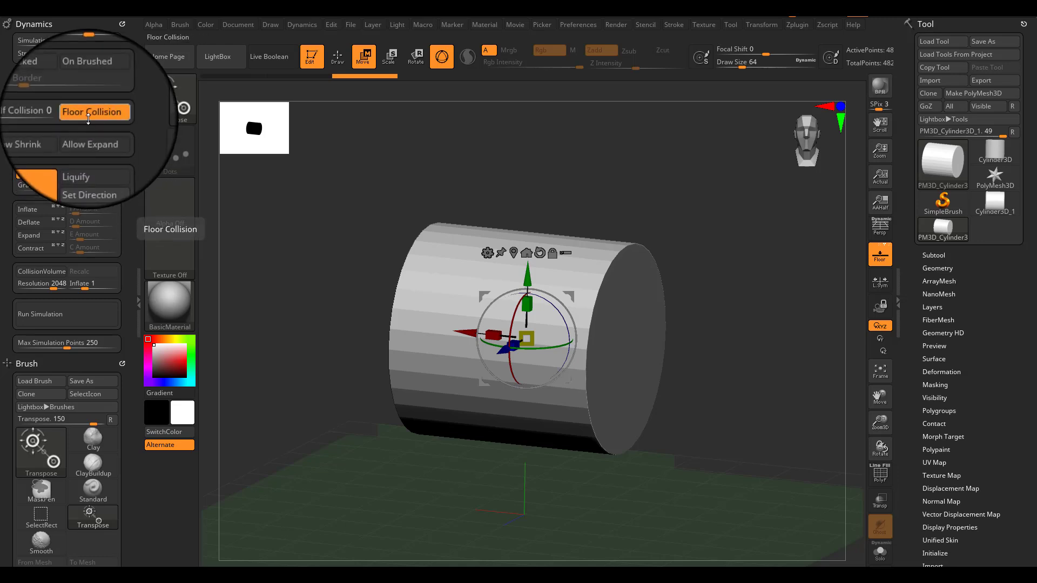
Run the gravity simulation on the cylinder with Floor Collision on, and undo the deformation
{"action": "left_click", "coordinate": [42, 322]}
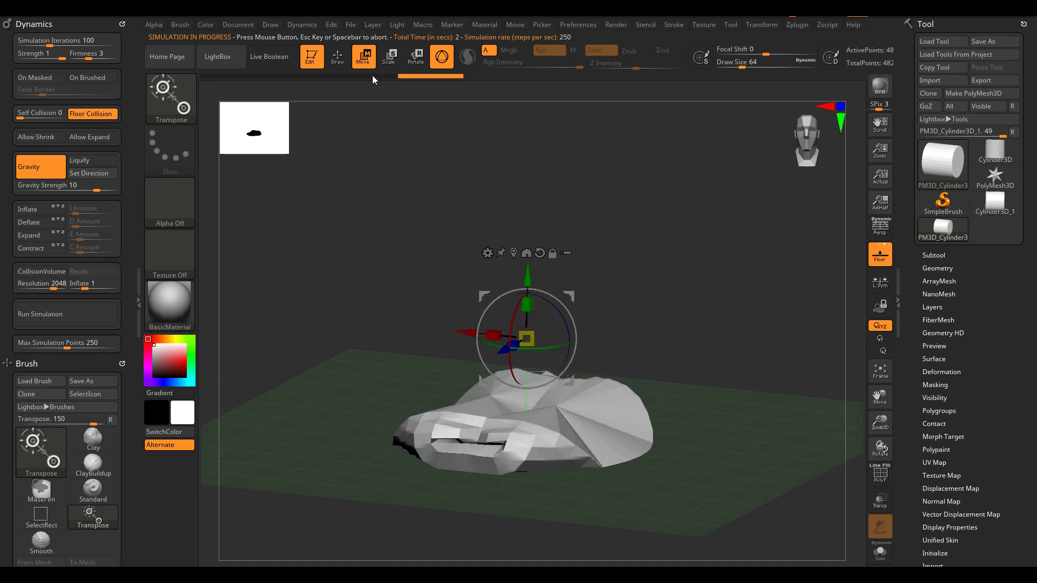
{"action": "key", "text": "ctrl+z"}
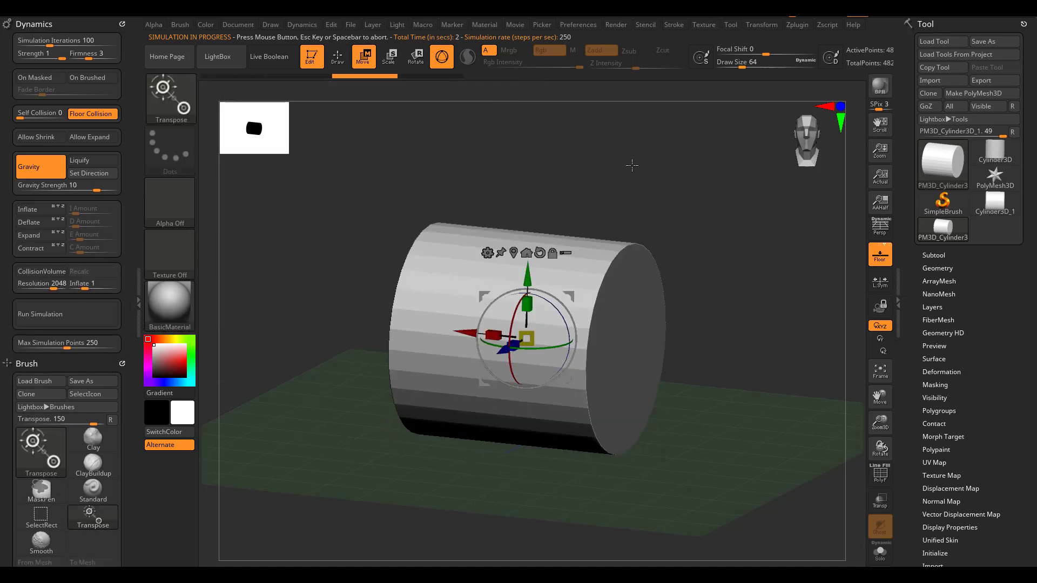
Append a Terrain3D mesh as a new subtool alongside the cylinder
{"action": "left_click_drag", "start_coordinate": [632, 165], "coordinate": [648, 162], "text": "shift"}
{"action": "left_click_drag", "start_coordinate": [646, 230], "coordinate": [595, 275], "text": "alt"}
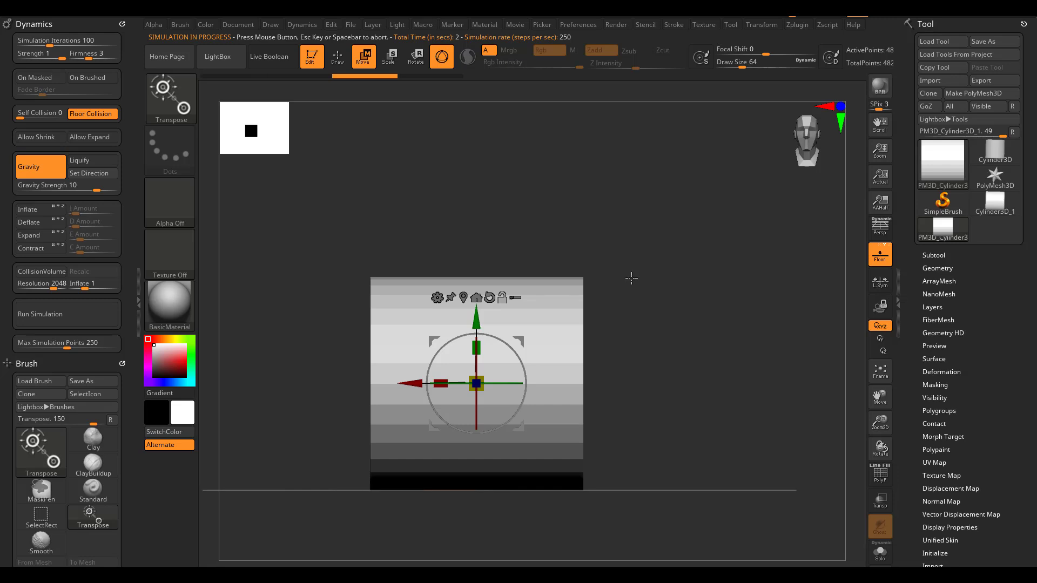
{"action": "left_click", "coordinate": [940, 256]}
{"action": "left_click_drag", "start_coordinate": [912, 302], "coordinate": [921, 168]}
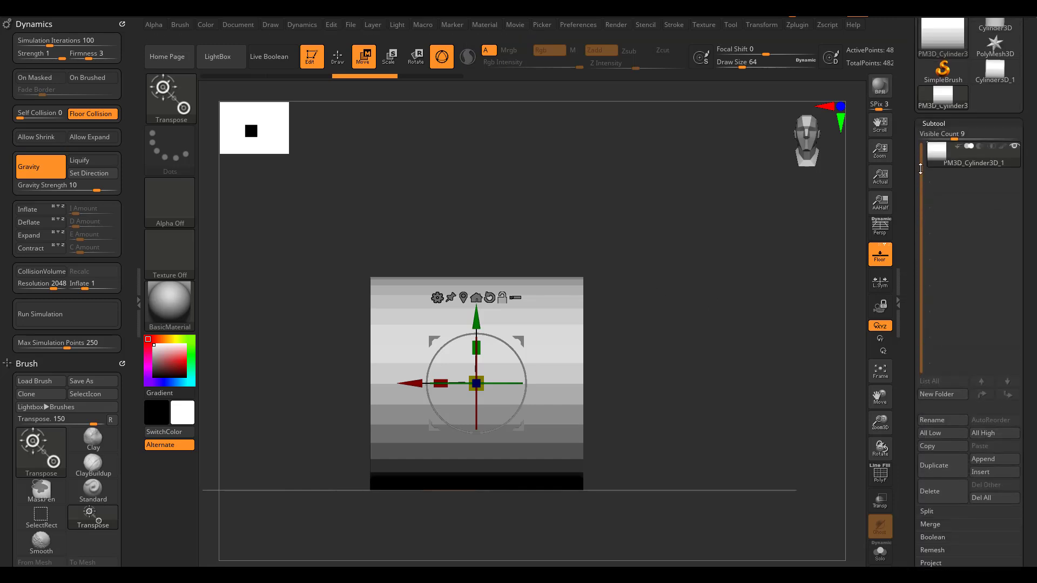
{"action": "left_click", "coordinate": [986, 459]}
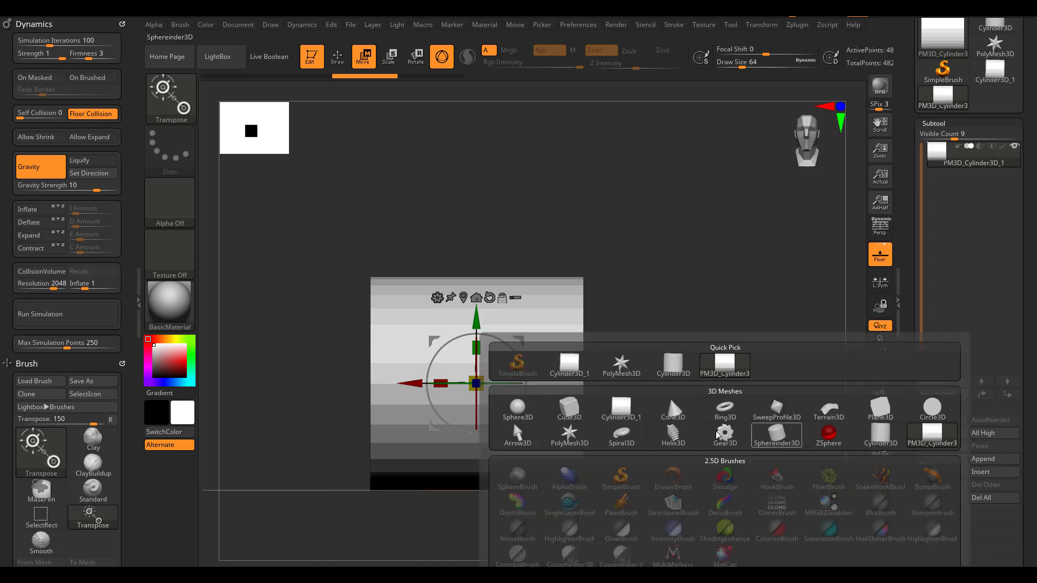
{"action": "mouse_move", "coordinate": [692, 434]}
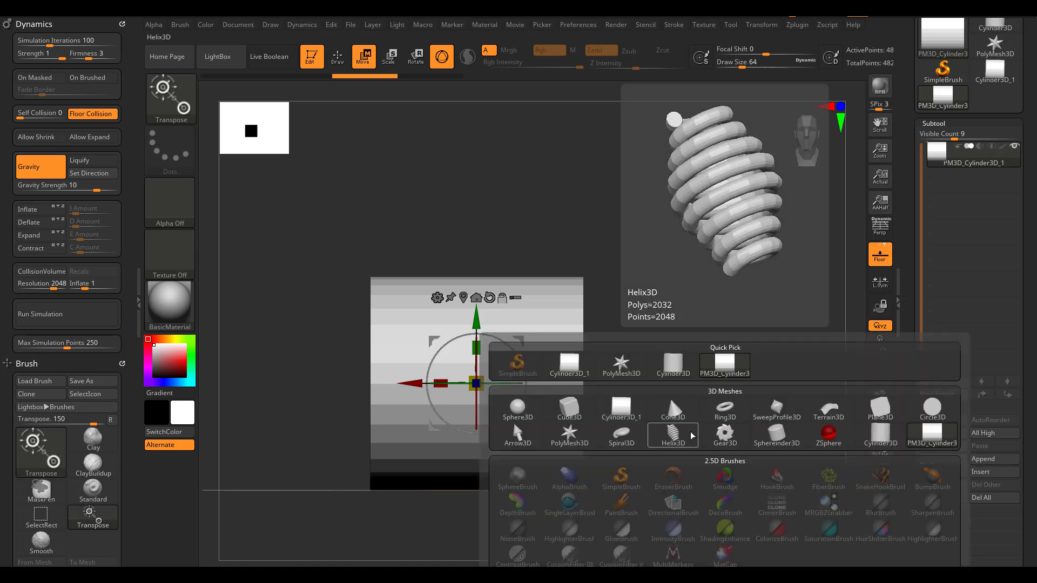
{"action": "left_click", "coordinate": [835, 415]}
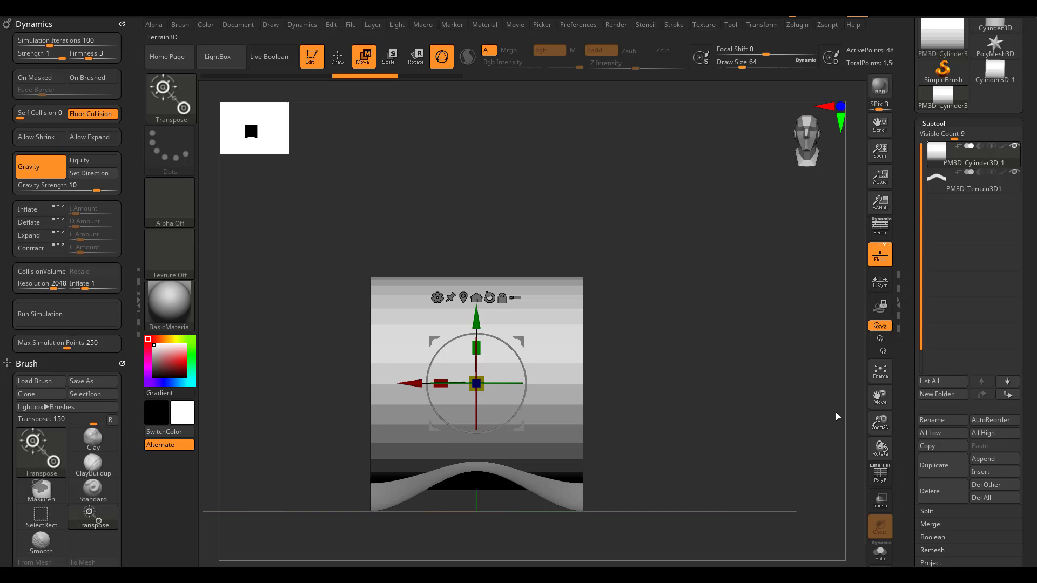
Place the terrain subtool above the cylinder, enlarged beyond its width, and flatten it vertically into a thin sheet
{"action": "left_click", "coordinate": [968, 183]}
{"action": "left_click_drag", "start_coordinate": [491, 436], "coordinate": [539, 236]}
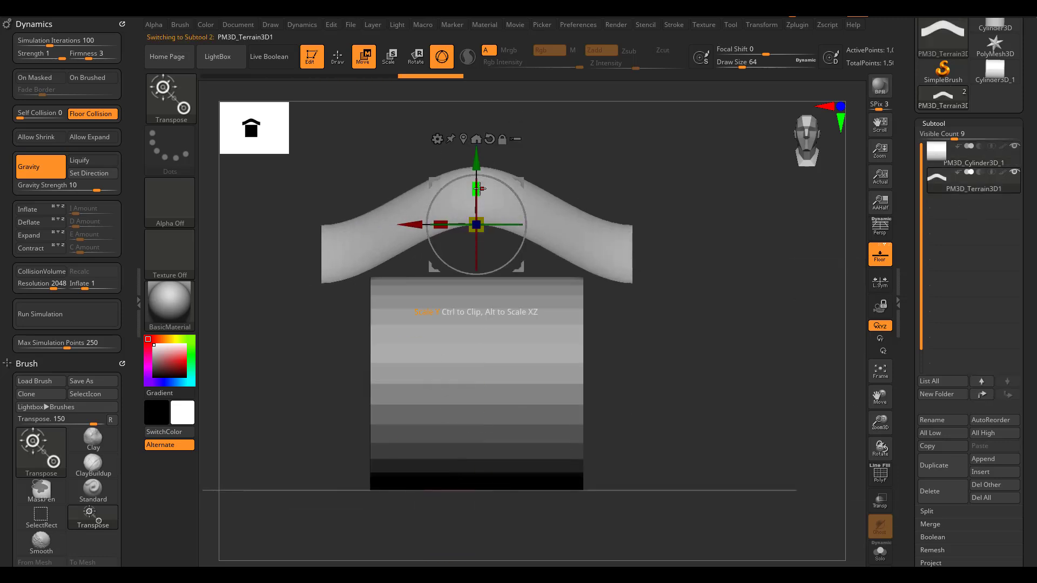
{"action": "left_click_drag", "start_coordinate": [479, 189], "coordinate": [496, 352]}
{"action": "left_click_drag", "start_coordinate": [530, 427], "coordinate": [521, 307]}
{"action": "left_click", "coordinate": [335, 64]}
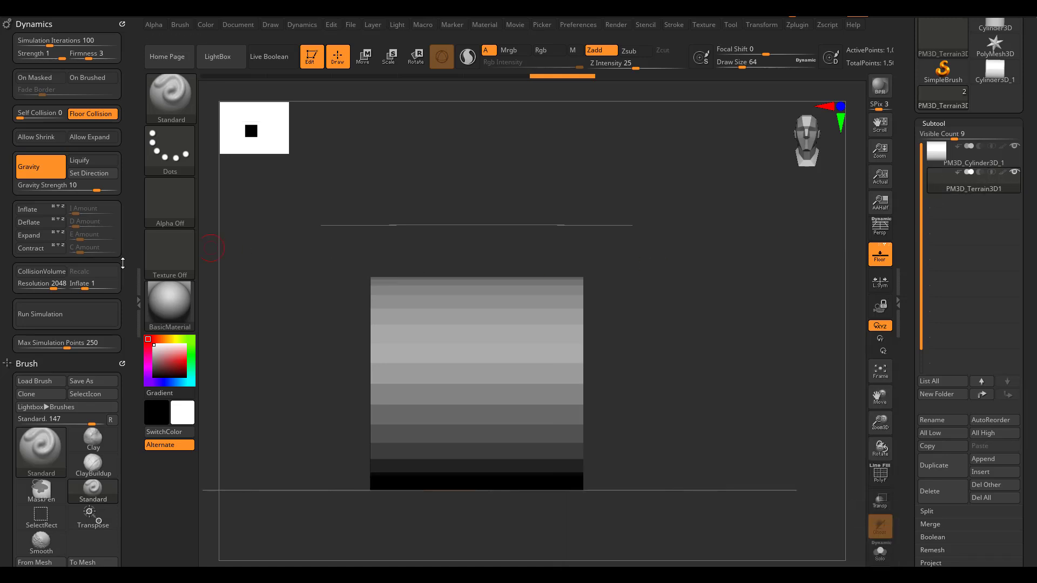
Run the gravity simulation on the flat sheet without a collision volume, inspect it, and undo the fall
{"action": "left_click", "coordinate": [69, 315]}
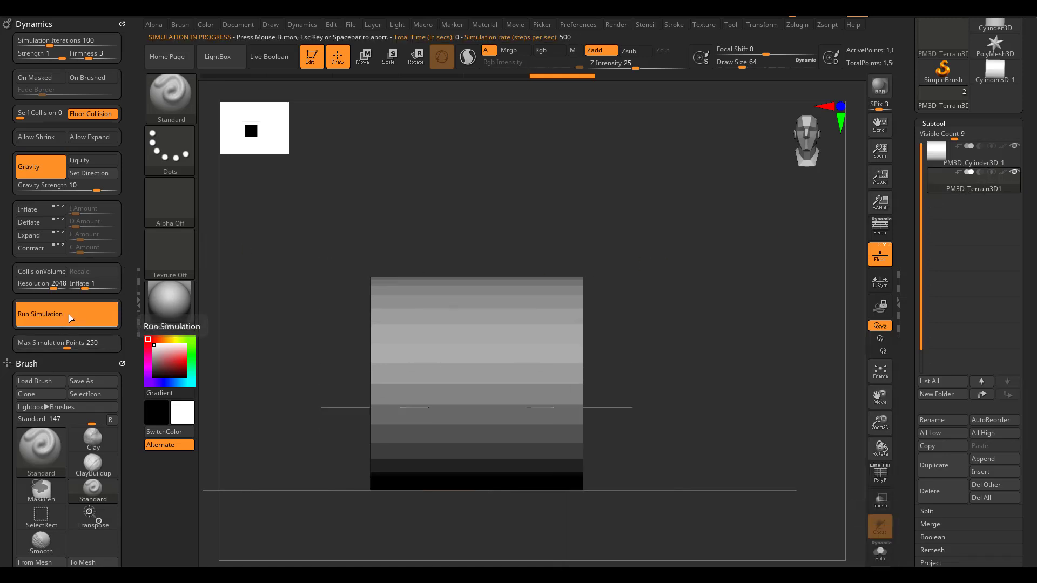
{"action": "left_click_drag", "start_coordinate": [704, 366], "coordinate": [680, 416]}
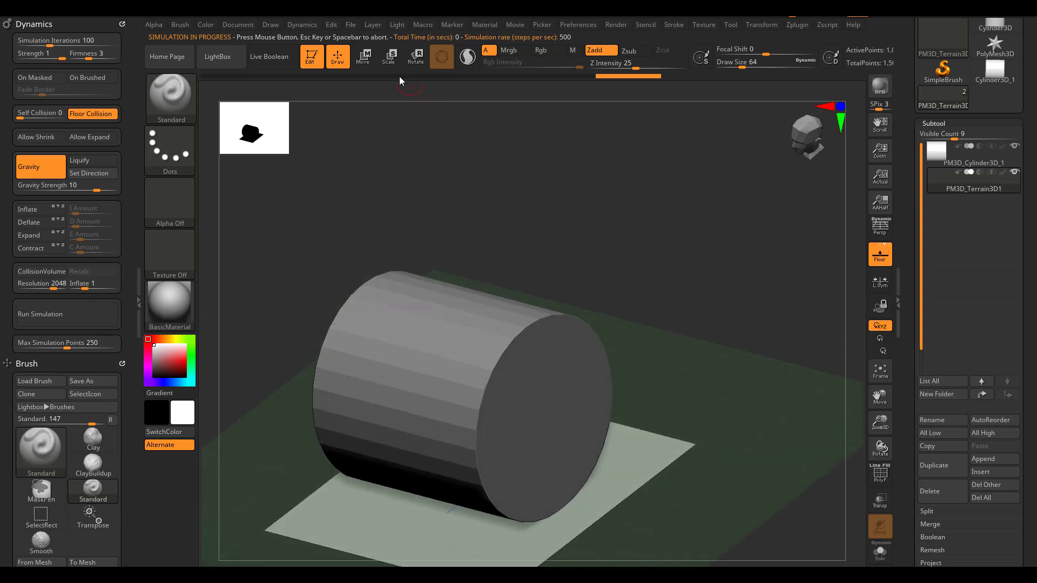
{"action": "key", "text": "ctrl+z"}
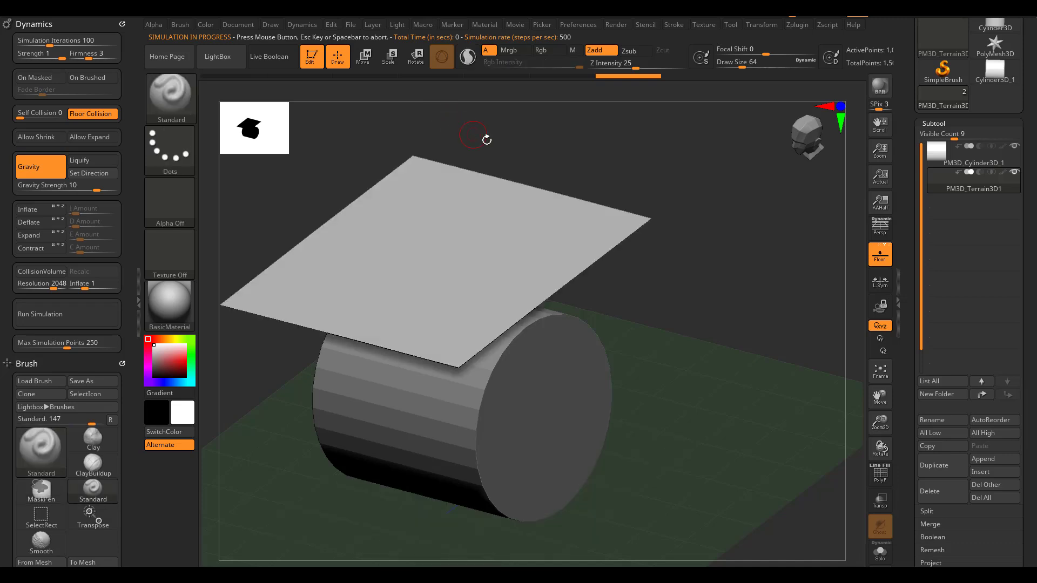
Turn on CollisionVolume, run the gravity simulation to drape the sheet over the cylinder, and undo the drape
{"action": "left_click_drag", "start_coordinate": [710, 166], "coordinate": [725, 160], "text": "shift"}
{"action": "key", "text": "ctrl+z"}
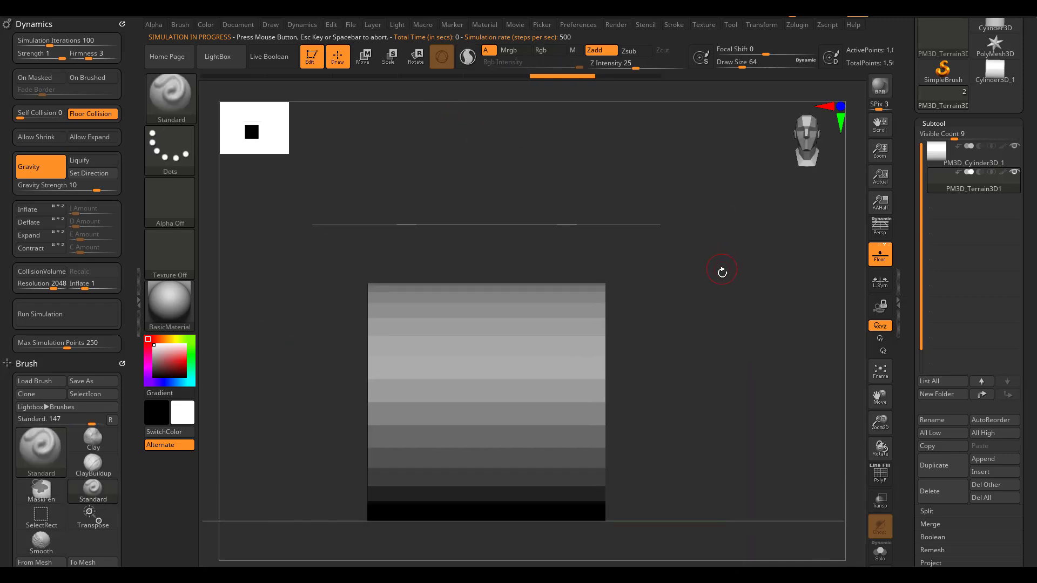
{"action": "left_click_drag", "start_coordinate": [707, 272], "coordinate": [657, 274]}
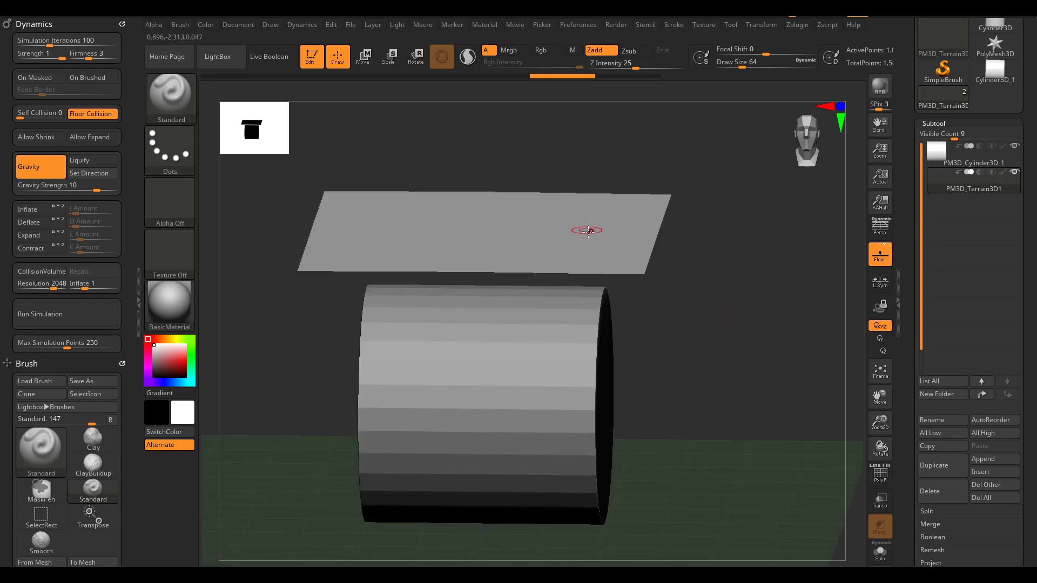
{"action": "mouse_move", "coordinate": [1015, 150]}
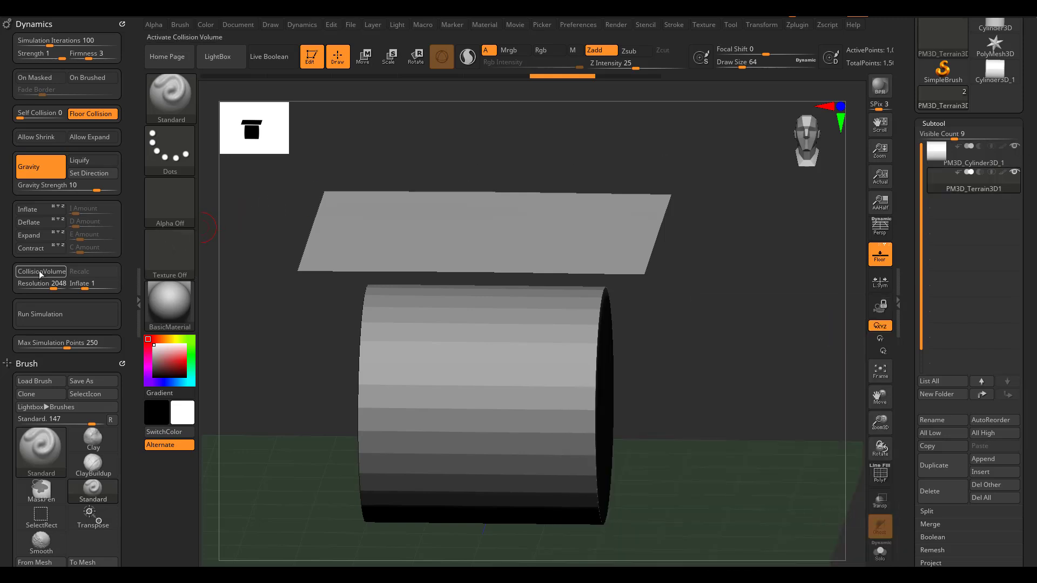
{"action": "left_click", "coordinate": [38, 270]}
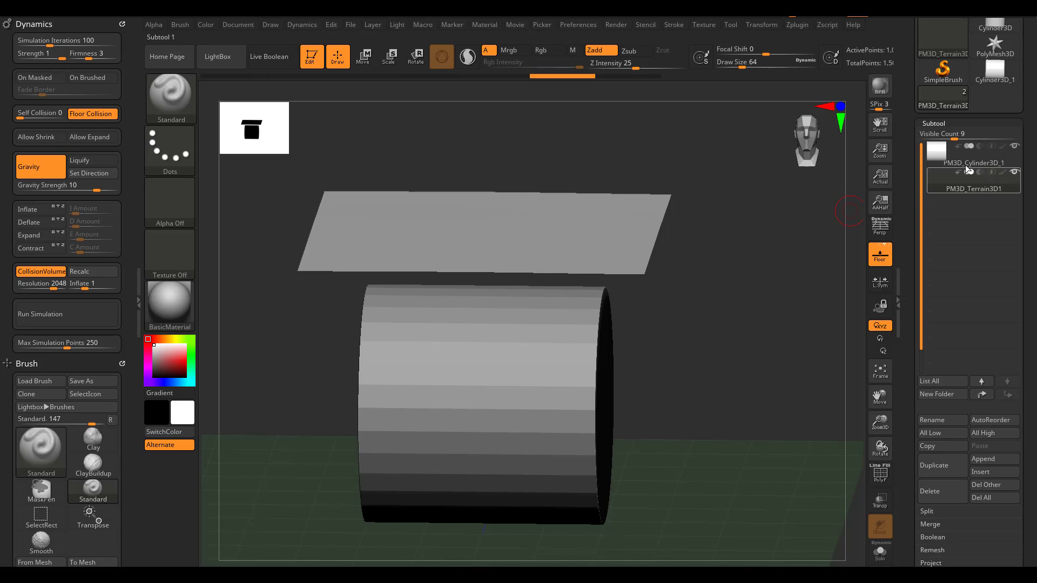
{"action": "left_click", "coordinate": [61, 317]}
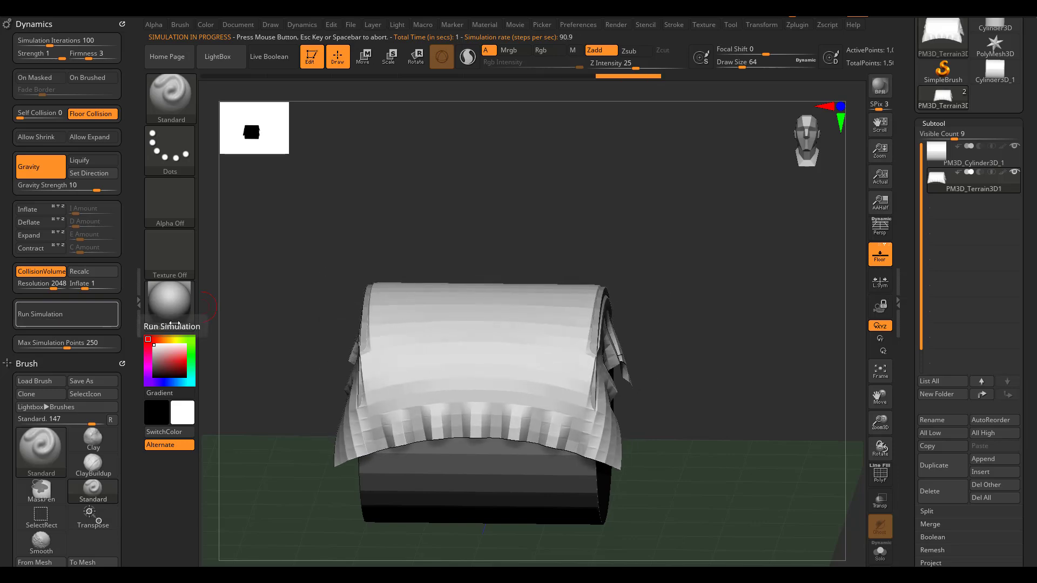
{"action": "left_click_drag", "start_coordinate": [671, 215], "coordinate": [748, 214]}
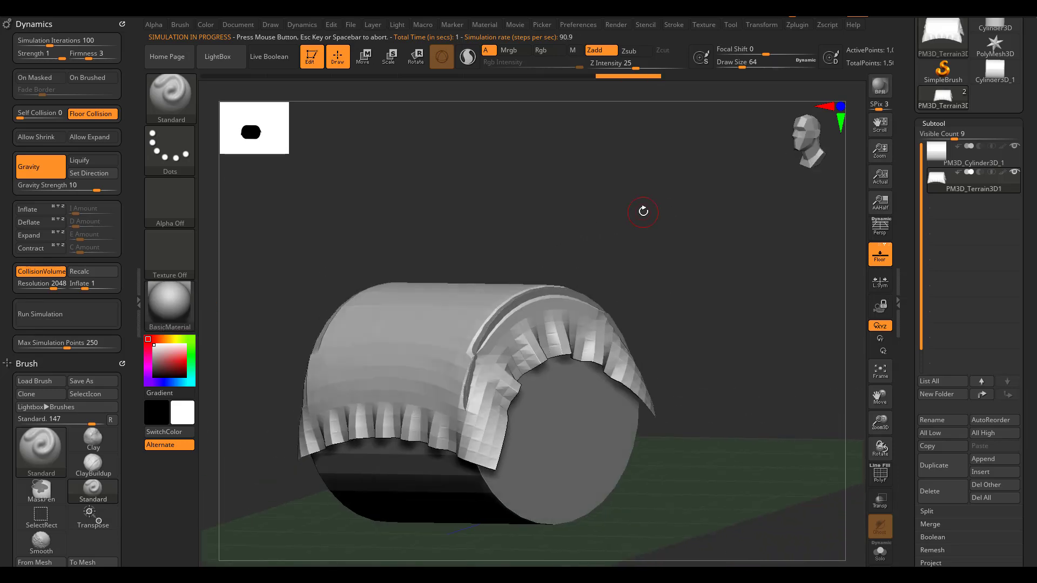
{"action": "key", "text": "ctrl+z"}
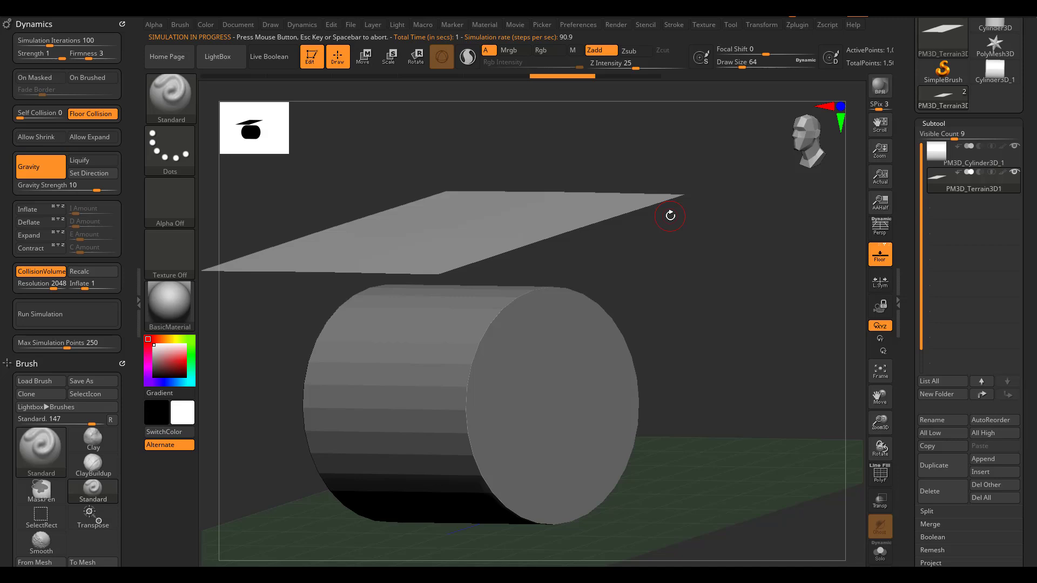
Turn on On Masked and mask a narrow strip along one side edge of the sheet
{"action": "left_click_drag", "start_coordinate": [707, 182], "coordinate": [703, 182]}
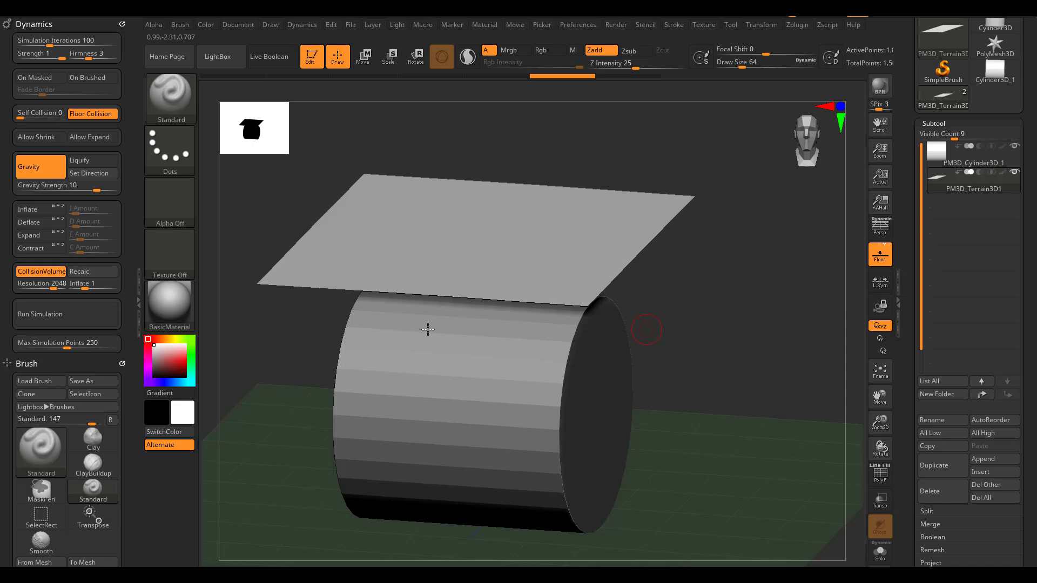
{"action": "left_click_drag", "start_coordinate": [698, 360], "coordinate": [510, 251], "text": "shift"}
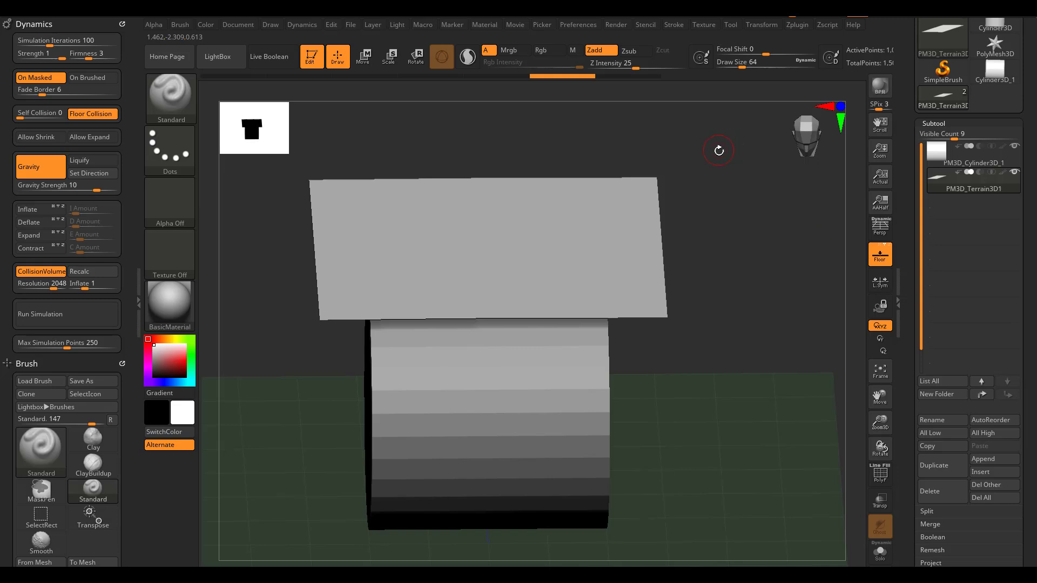
{"action": "left_click_drag", "start_coordinate": [718, 151], "coordinate": [536, 545], "text": "shift"}
{"action": "left_click_drag", "start_coordinate": [613, 421], "coordinate": [679, 448], "text": "alt"}
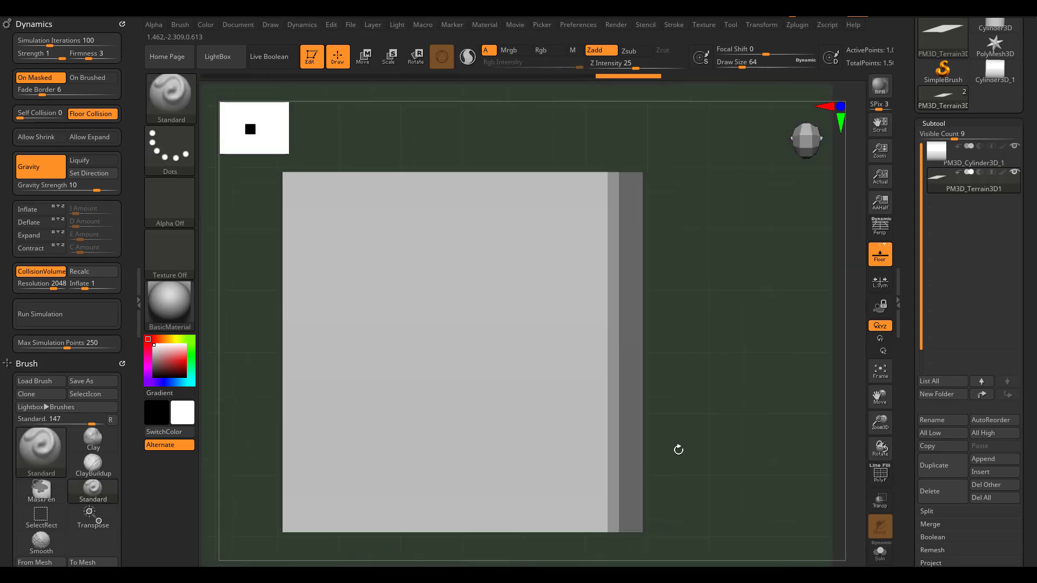
{"action": "left_click_drag", "start_coordinate": [700, 341], "coordinate": [661, 387]}
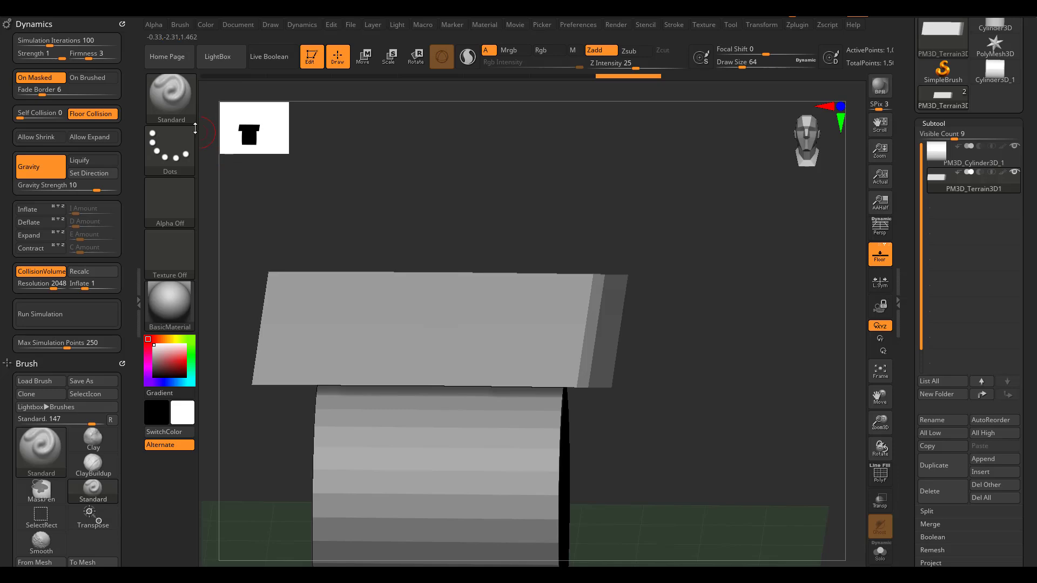
Switch to the TransposeCloth brush, invert the sheet's mask, and centre the gizmo on the unmasked edge strip
{"action": "left_click", "coordinate": [174, 99]}
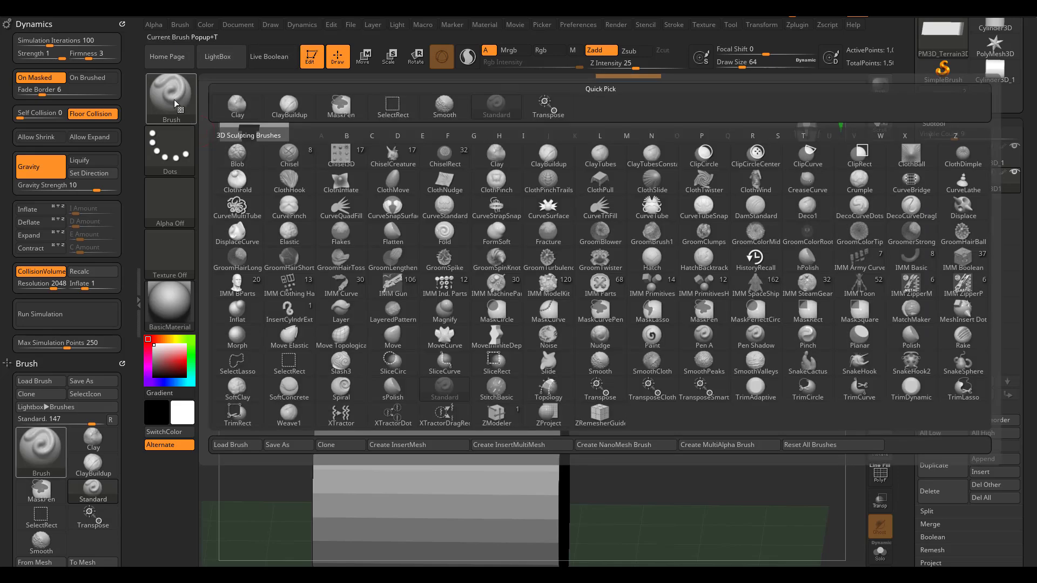
{"action": "left_click", "coordinate": [662, 398]}
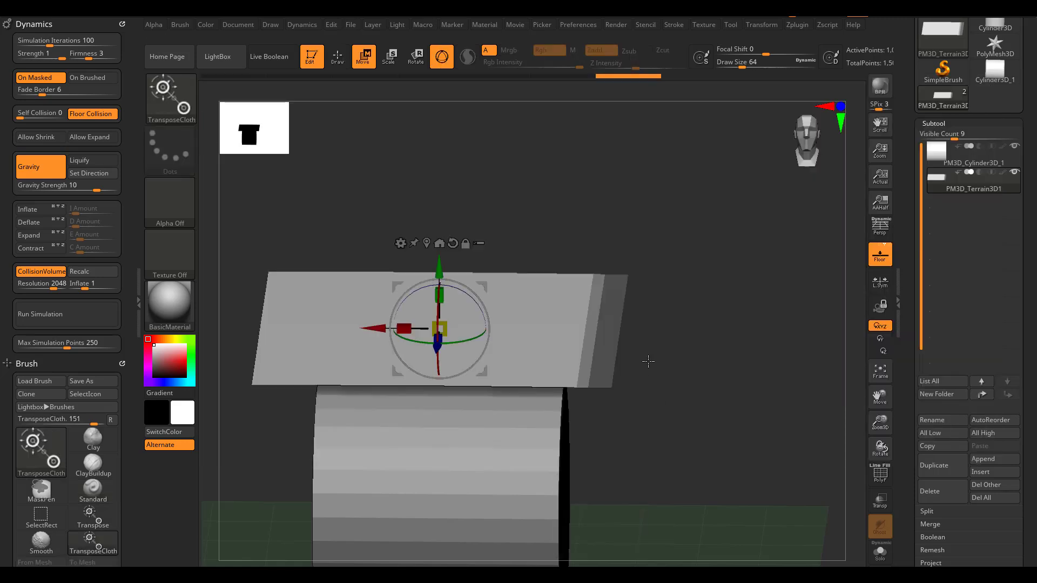
{"action": "key", "text": "ctrl"}
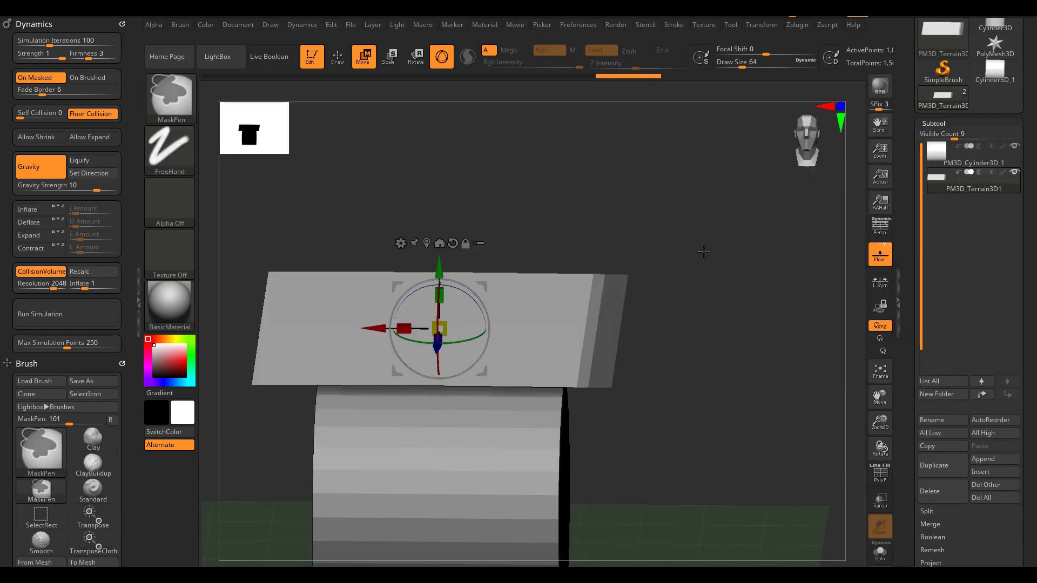
{"action": "left_click", "coordinate": [704, 251], "text": "ctrl"}
{"action": "left_click", "coordinate": [426, 244]}
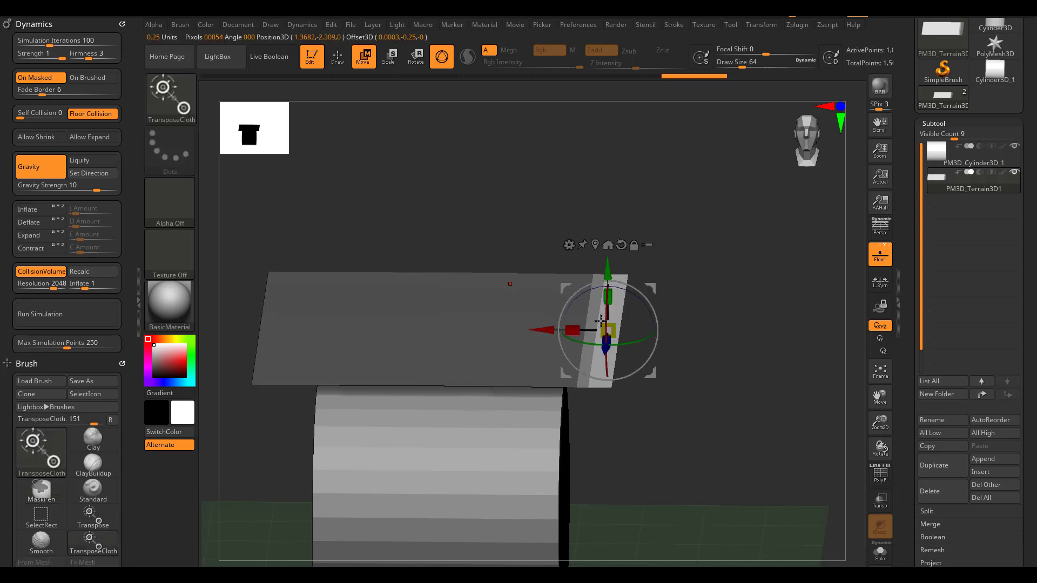
{"action": "key", "text": "ctrl"}
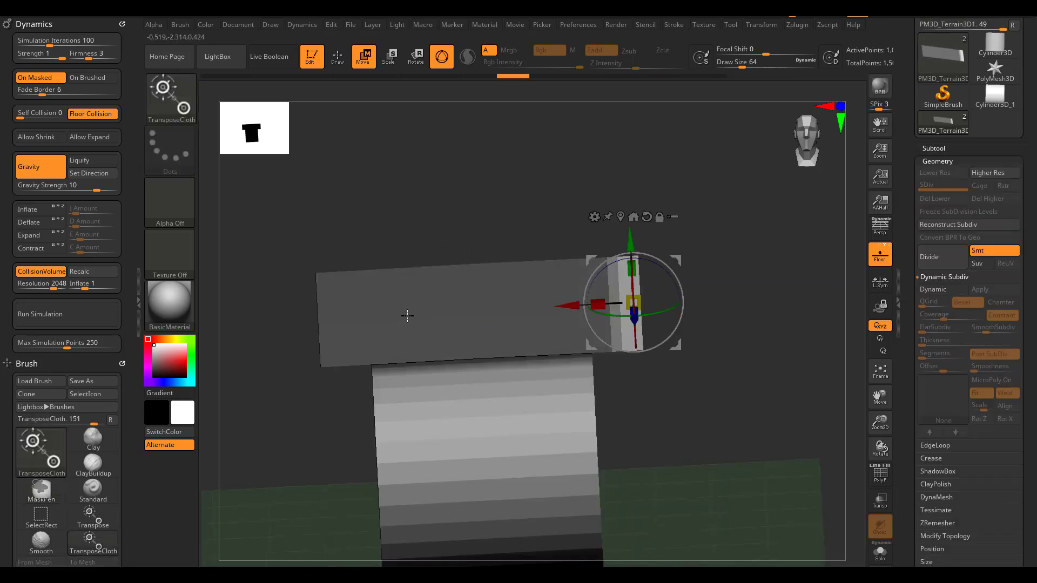
Pull the sheet upward by its unmasked edge strip so it hangs in folds above the cylinder
{"action": "left_click_drag", "start_coordinate": [729, 283], "coordinate": [677, 335]}
{"action": "left_click_drag", "start_coordinate": [640, 211], "coordinate": [719, 69]}
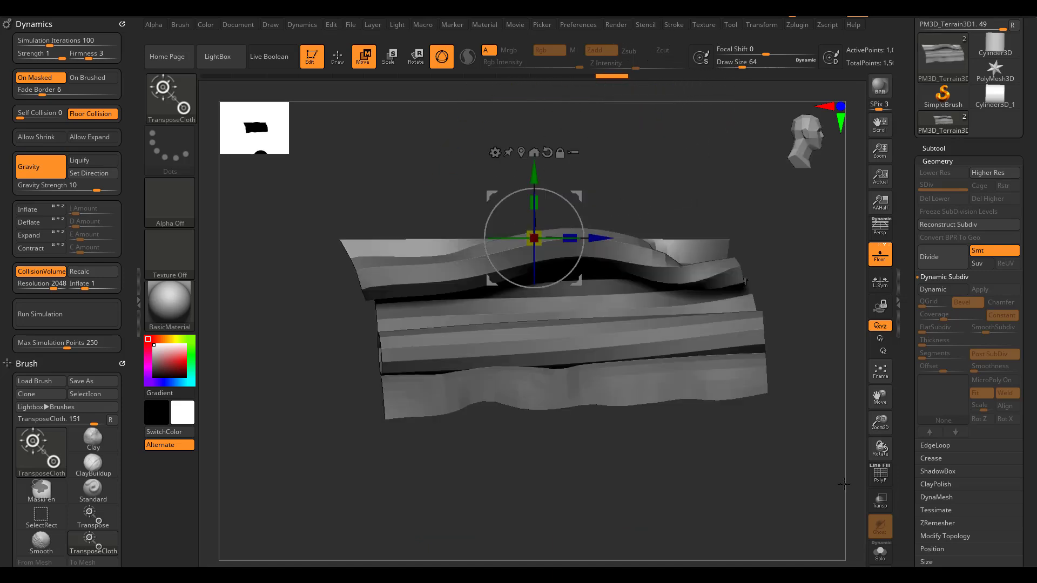
{"action": "mouse_move", "coordinate": [448, 142]}
{"action": "left_mouse_down"}
{"action": "mouse_move", "coordinate": [657, 245]}
{"action": "mouse_move", "coordinate": [593, 224]}
{"action": "mouse_move", "coordinate": [649, 245]}
{"action": "mouse_move", "coordinate": [648, 233]}
{"action": "mouse_move", "coordinate": [591, 240]}
{"action": "mouse_move", "coordinate": [552, 324]}
{"action": "mouse_move", "coordinate": [576, 358]}
{"action": "mouse_move", "coordinate": [580, 348]}
{"action": "mouse_move", "coordinate": [541, 340]}
{"action": "mouse_move", "coordinate": [562, 377]}
{"action": "mouse_move", "coordinate": [567, 334]}
{"action": "mouse_move", "coordinate": [583, 331]}
{"action": "left_mouse_up"}
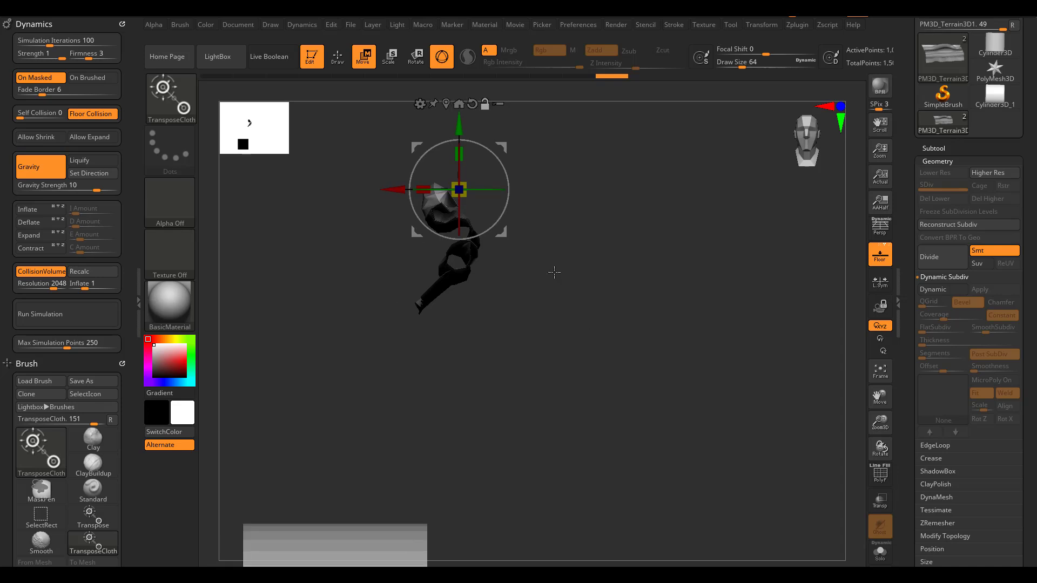
Undo the cloth deformation and the masking to restore the flat sheet, and turn off On Masked
{"action": "left_click", "coordinate": [336, 59]}
{"action": "key", "text": "ctrl+z"}
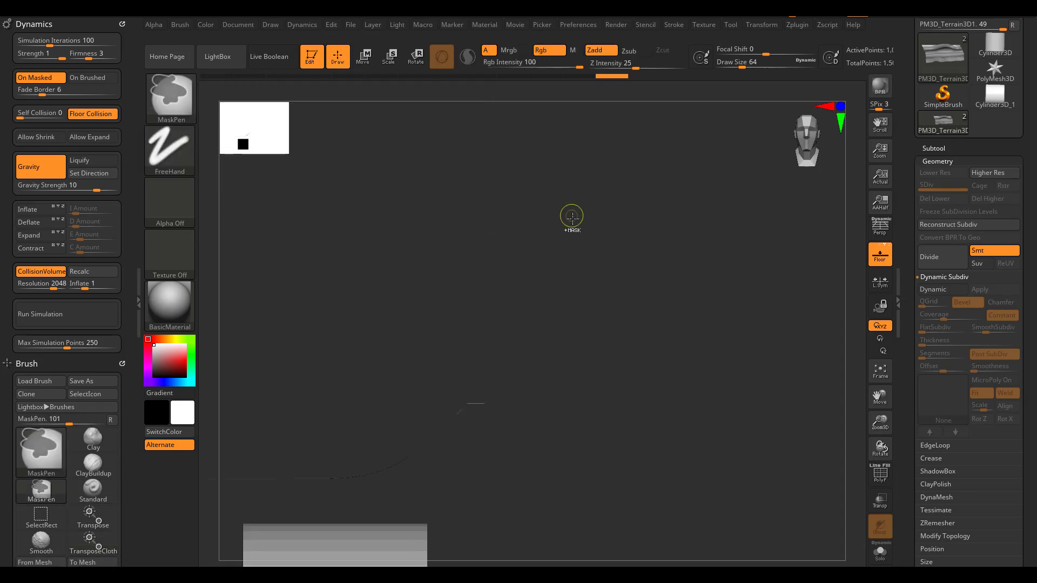
{"action": "mouse_move", "coordinate": [597, 353]}
{"action": "left_mouse_down", "text": "alt"}
{"action": "mouse_move", "coordinate": [611, 342]}
{"action": "mouse_move", "coordinate": [585, 373]}
{"action": "mouse_move", "coordinate": [546, 384]}
{"action": "mouse_move", "coordinate": [747, 221]}
{"action": "left_mouse_up", "text": "alt"}
{"action": "key", "text": "ctrl+z"}
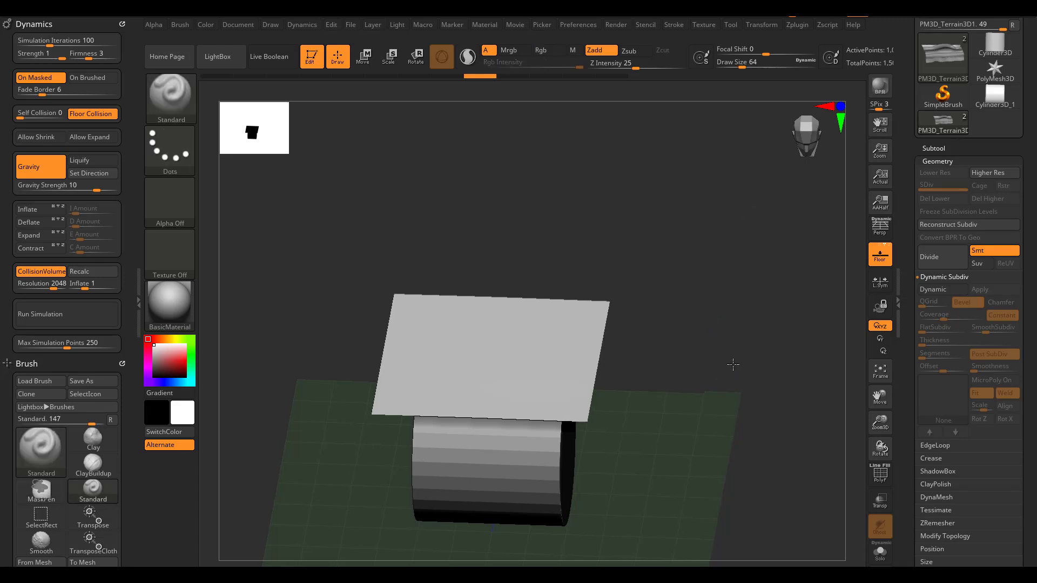
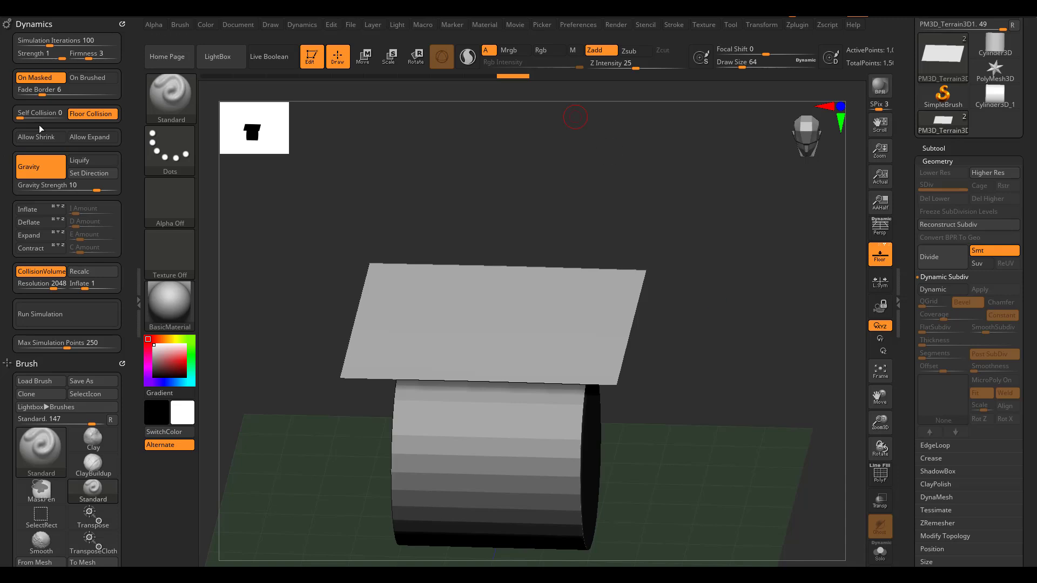
{"action": "left_click", "coordinate": [53, 78]}
Centre the TransposeCloth gizmo on the unmasked sheet and scale it inward along X to crumple it into wrinkles
{"action": "left_click", "coordinate": [363, 55]}
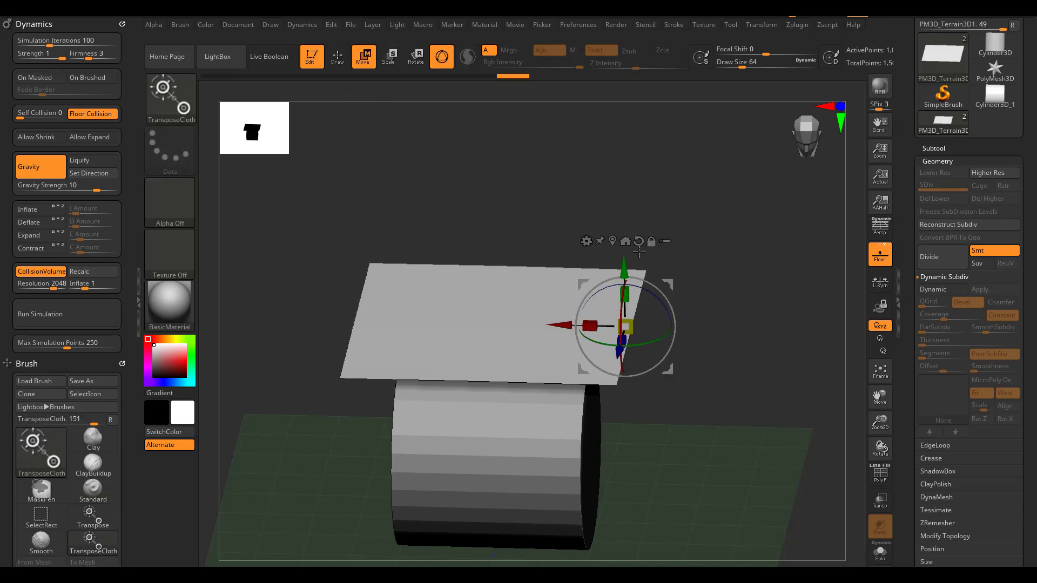
{"action": "left_click", "coordinate": [612, 241]}
{"action": "right_click_drag", "start_coordinate": [648, 252], "coordinate": [672, 281]}
{"action": "left_click_drag", "start_coordinate": [685, 234], "coordinate": [692, 272], "text": "shift"}
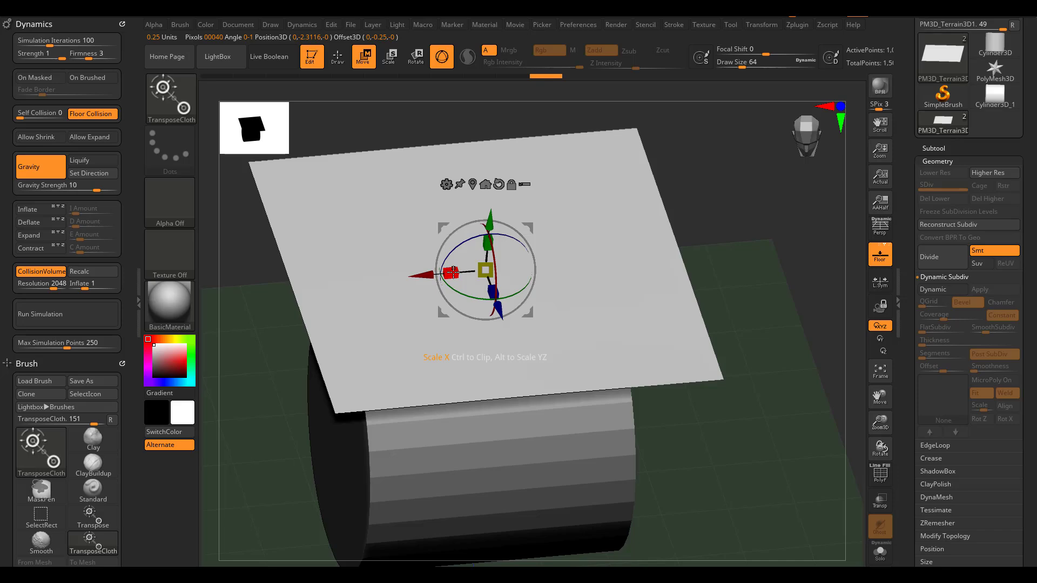
{"action": "left_click_drag", "start_coordinate": [453, 272], "coordinate": [490, 273]}
{"action": "left_click_drag", "start_coordinate": [673, 162], "coordinate": [678, 186]}
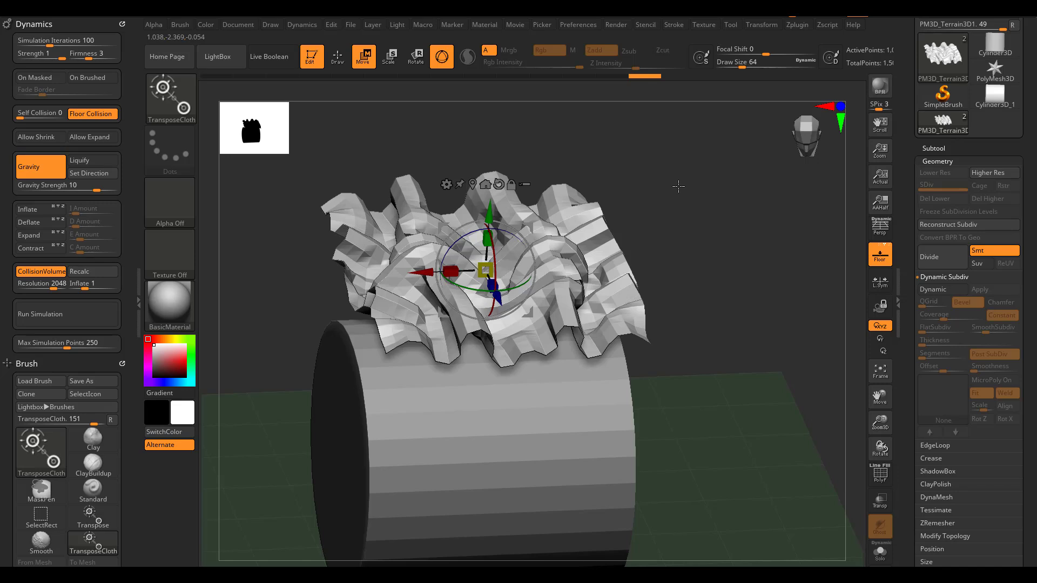
Try to smooth the wrinkled sheet by dividing its geometry to a higher subdivision level
{"action": "key", "text": "q"}
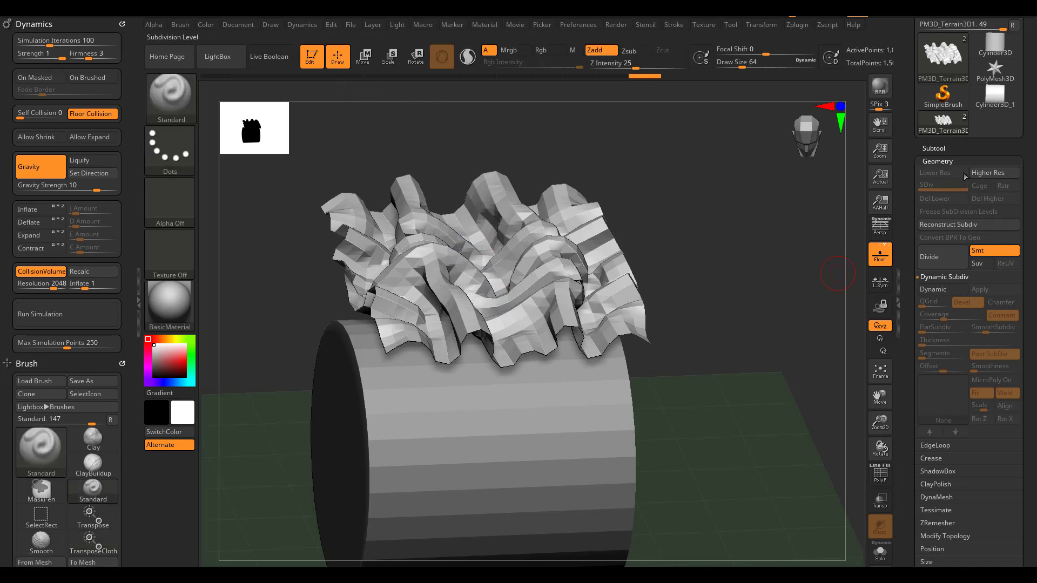
{"action": "left_click", "coordinate": [947, 258]}
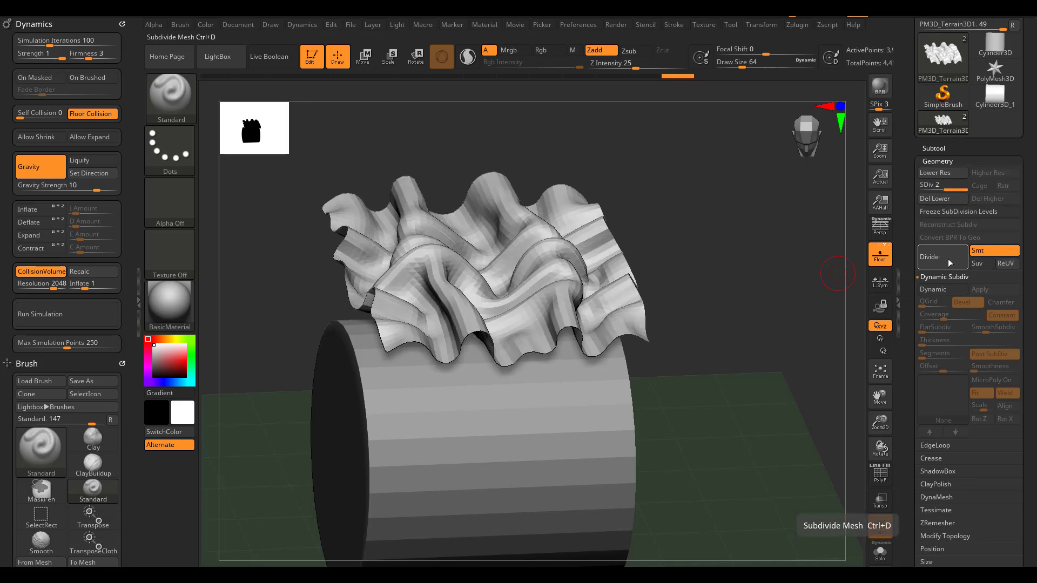
{"action": "key", "text": "ctrl+d"}
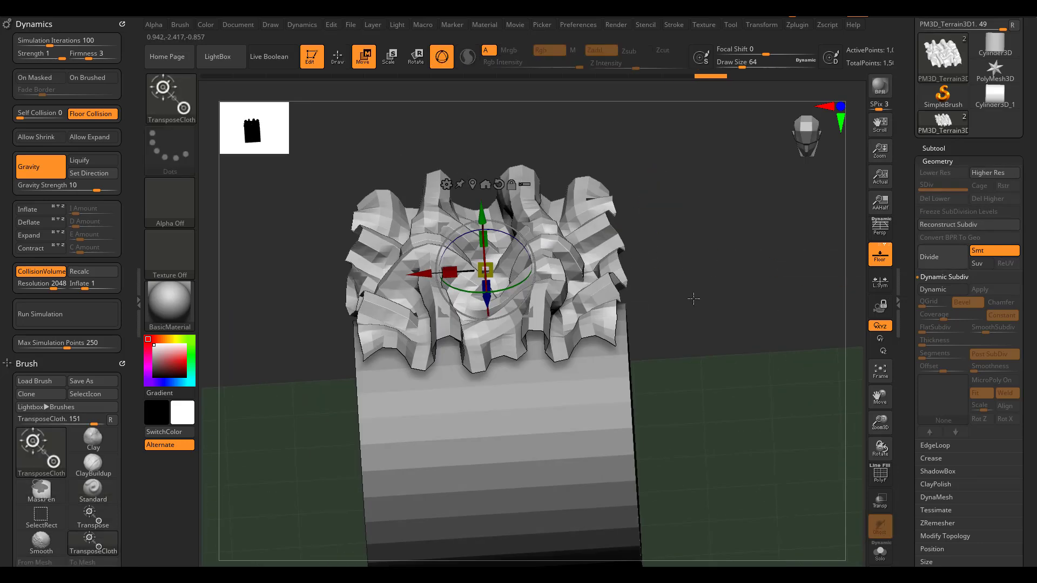
Turn on Dynamic Subdiv for the wrinkled sheet to smooth its folds
{"action": "right_click_drag", "start_coordinate": [691, 301], "coordinate": [726, 317], "text": "ctrl"}
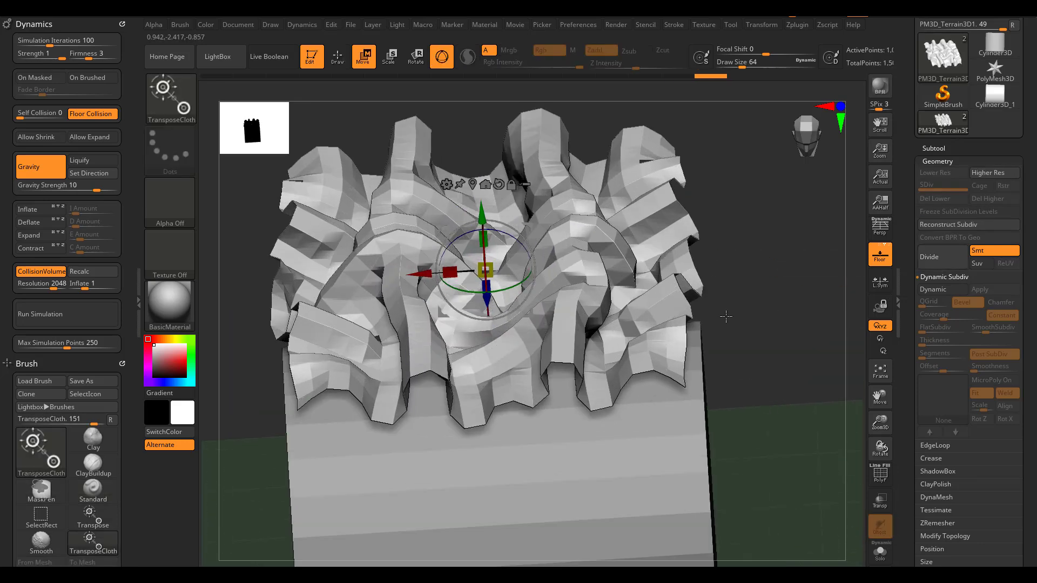
{"action": "left_click", "coordinate": [933, 289]}
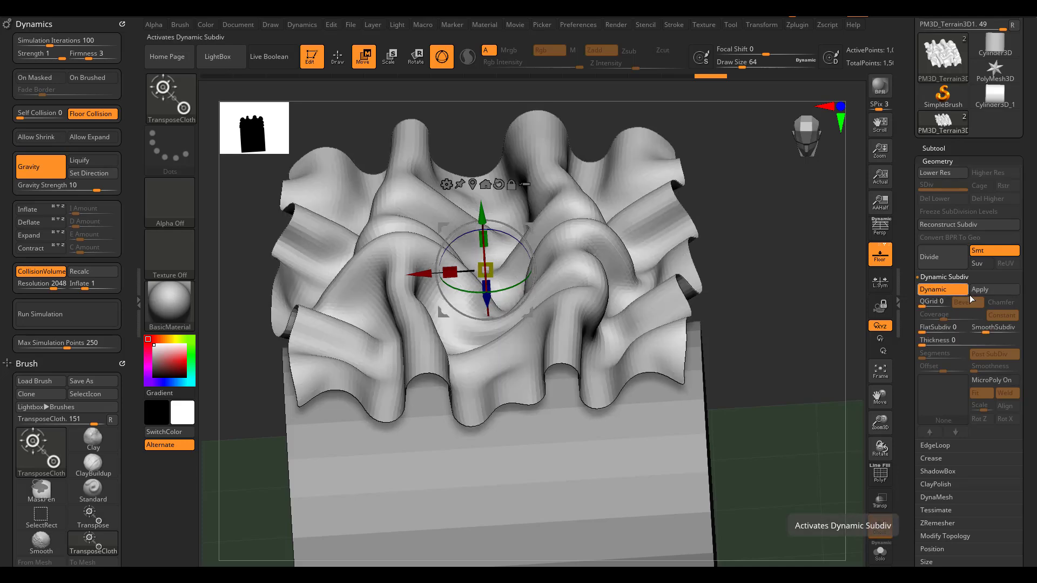
{"action": "left_click_drag", "start_coordinate": [794, 229], "coordinate": [762, 268]}
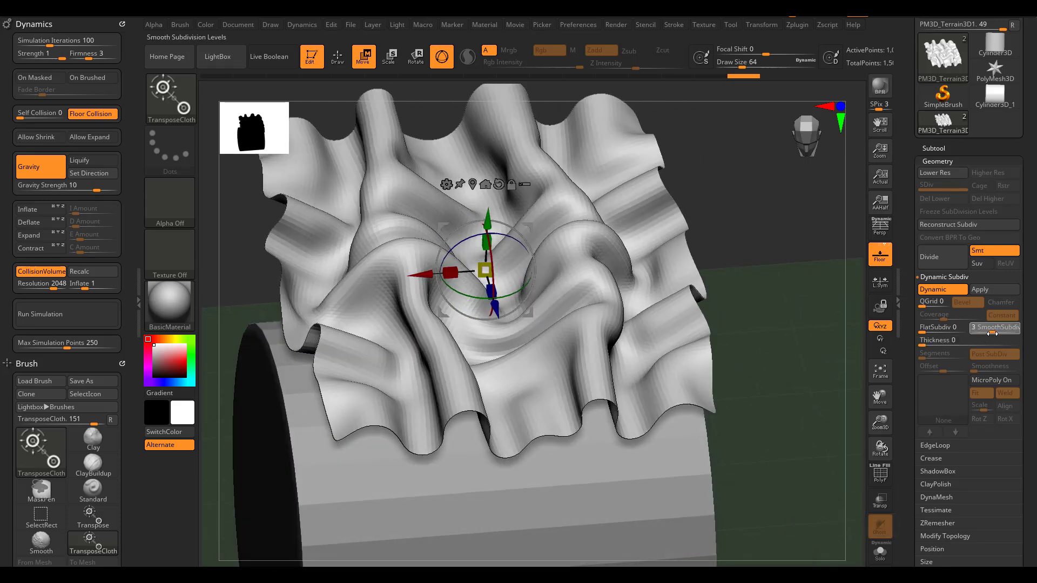
Lift and tilt the wrinkled sheet above the cylinder with the TransposeCloth gizmo to reshape its folds
{"action": "left_click_drag", "start_coordinate": [711, 272], "coordinate": [677, 243], "text": "alt"}
{"action": "left_click_drag", "start_coordinate": [484, 204], "coordinate": [502, 283]}
{"action": "right_click_drag", "start_coordinate": [698, 370], "coordinate": [696, 309], "text": "ctrl"}
{"action": "left_click_drag", "start_coordinate": [696, 309], "coordinate": [669, 384], "text": "alt"}
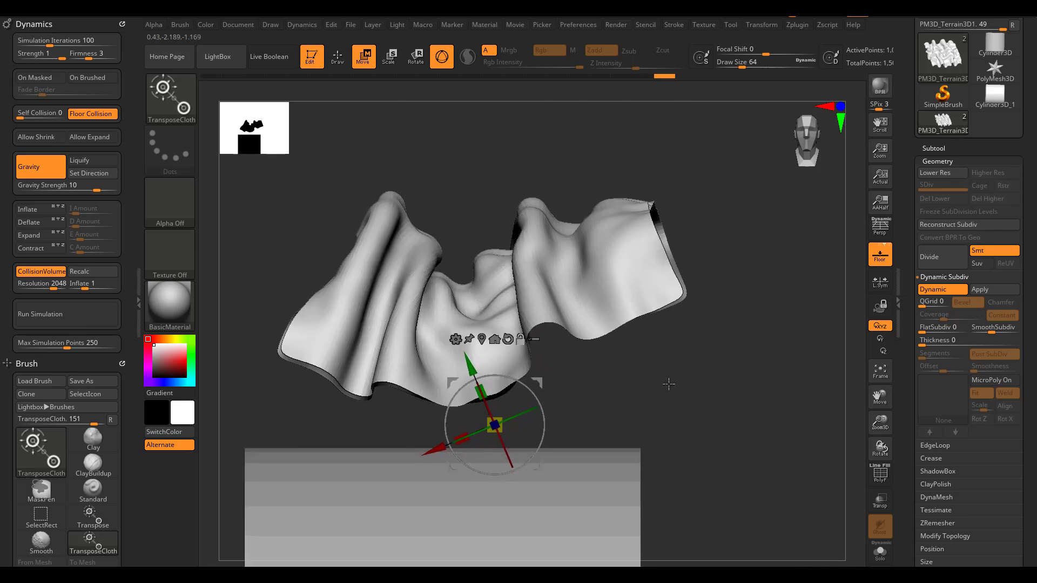
Set the sheet's Dynamic Subdiv SmoothSubdiv level to 2
{"action": "left_click", "coordinate": [985, 332]}
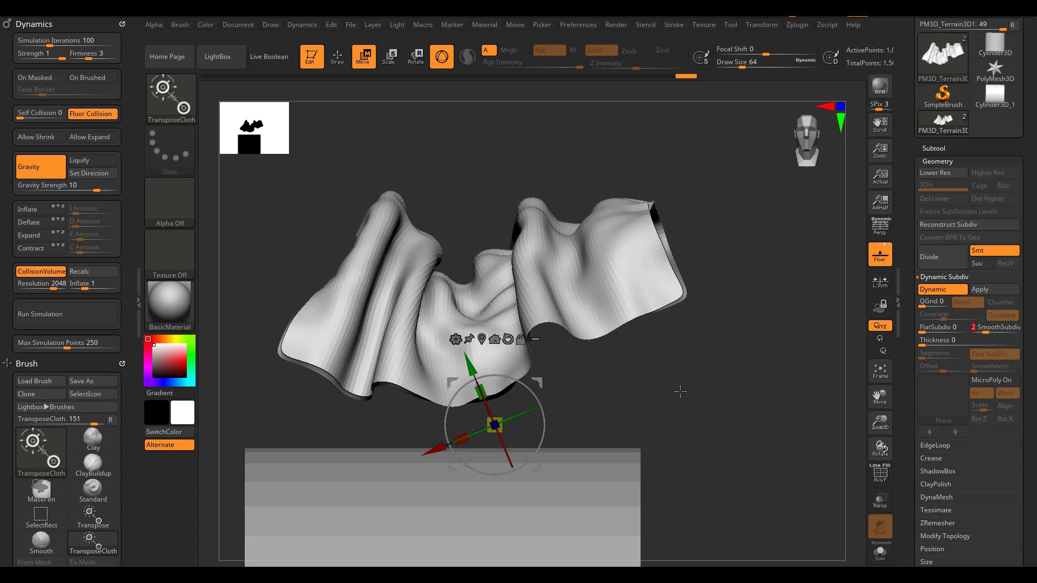
{"action": "right_click_drag", "start_coordinate": [680, 392], "coordinate": [704, 411], "text": "ctrl"}
{"action": "left_click_drag", "start_coordinate": [723, 336], "coordinate": [683, 406], "text": "alt"}
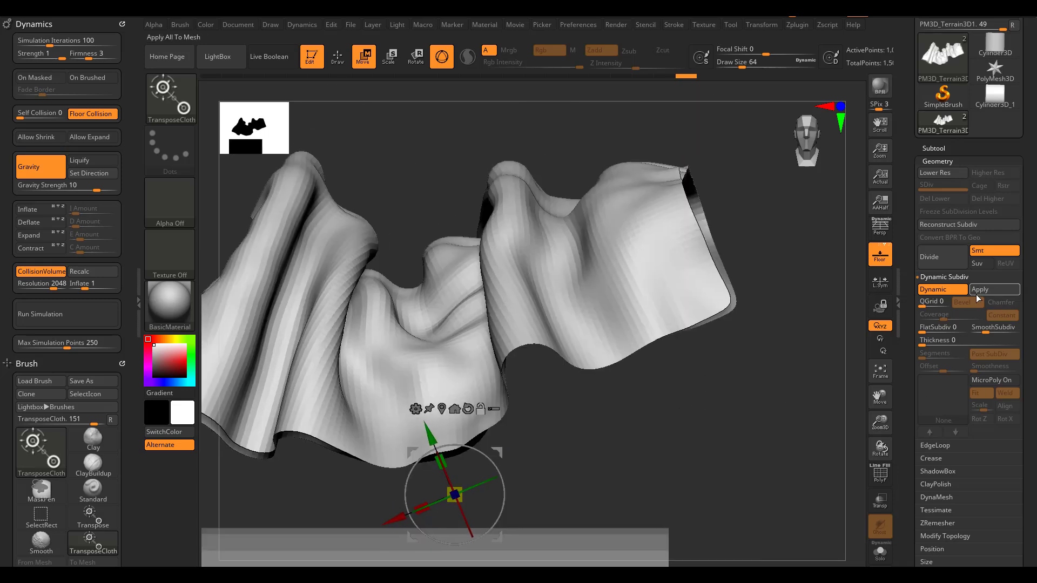
Turn on MicroPoly for the wrinkled sheet and choose the Radial01 pattern
{"action": "left_click", "coordinate": [981, 381]}
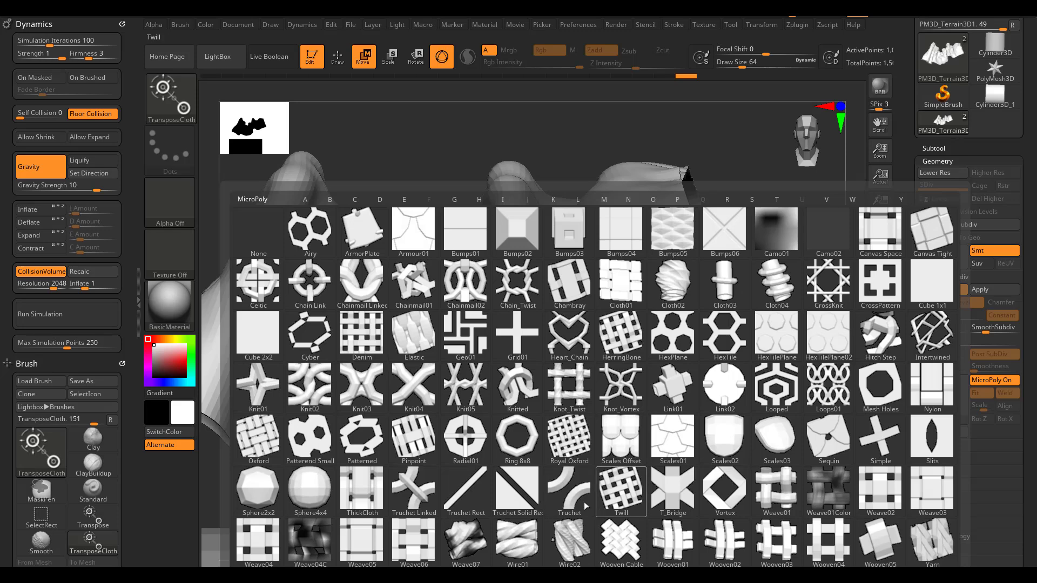
{"action": "mouse_move", "coordinate": [486, 465]}
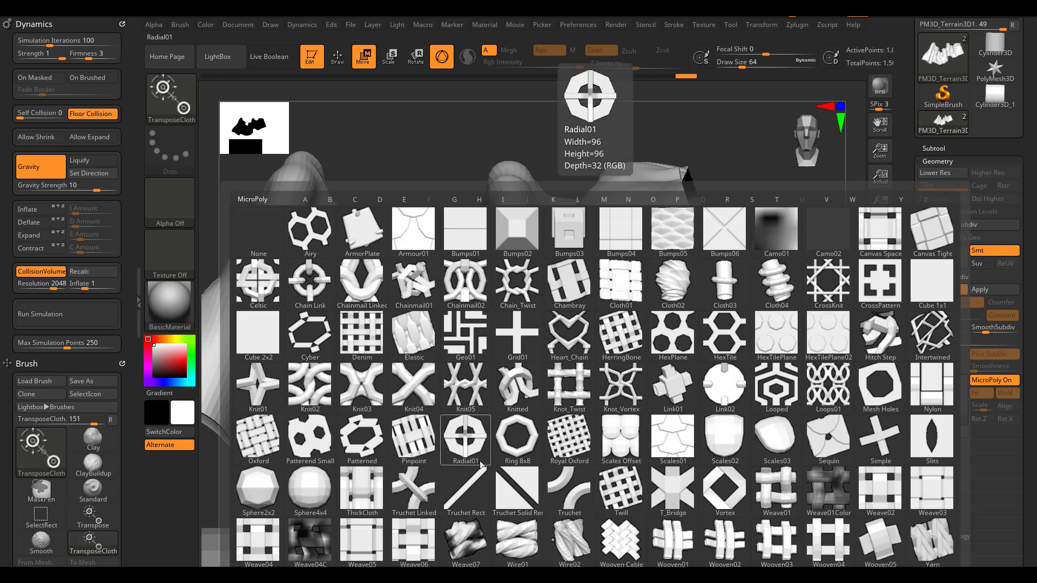
{"action": "left_click", "coordinate": [477, 460]}
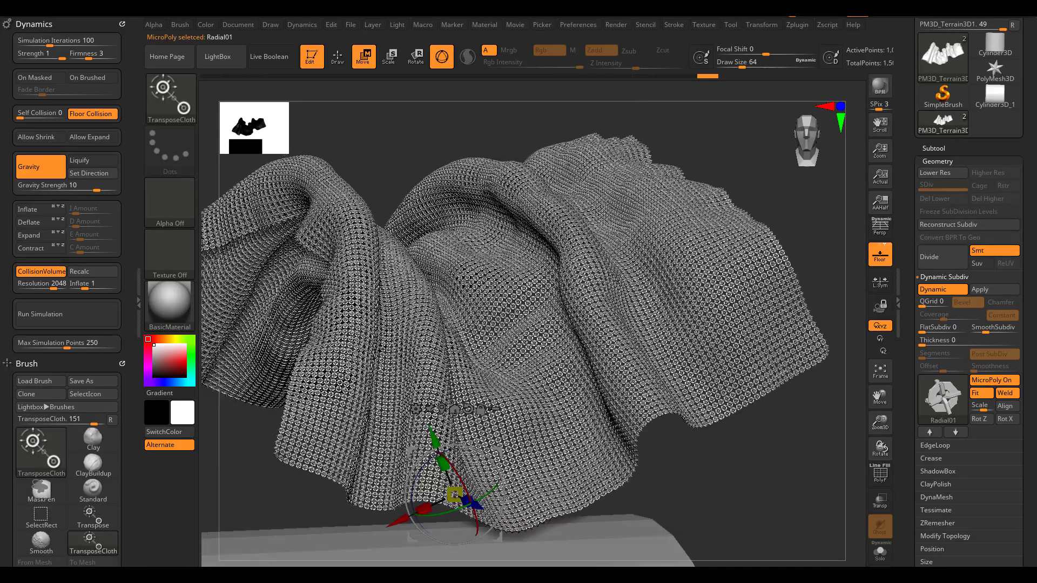
Pull the Radial01-patterned sheet down over the cylinder with the TransposeCloth gizmo, and turn MicroPoly off
{"action": "left_click_drag", "start_coordinate": [711, 478], "coordinate": [625, 345], "text": "alt"}
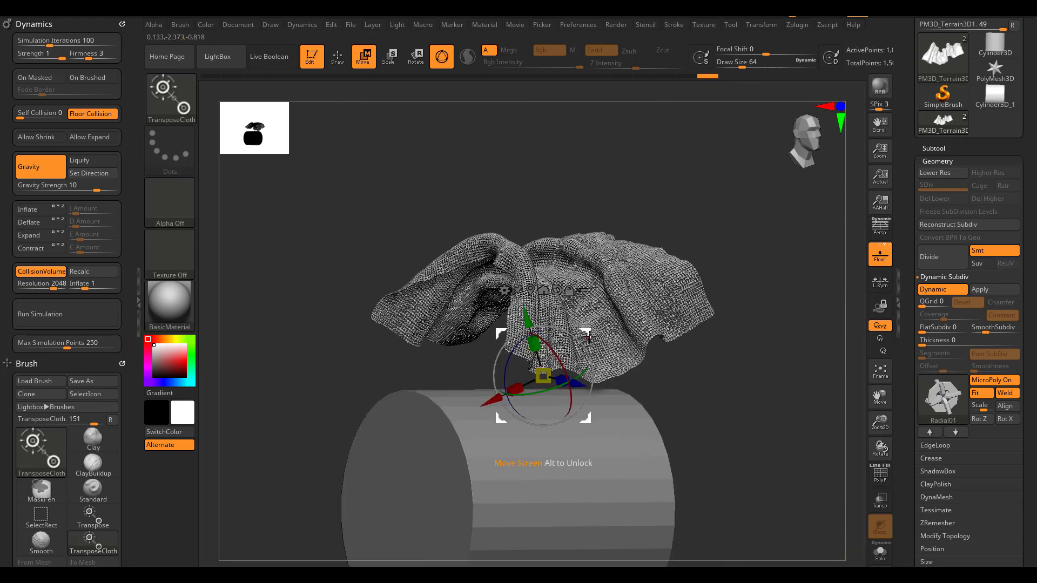
{"action": "left_click_drag", "start_coordinate": [692, 383], "coordinate": [630, 412]}
{"action": "left_click", "coordinate": [515, 338]}
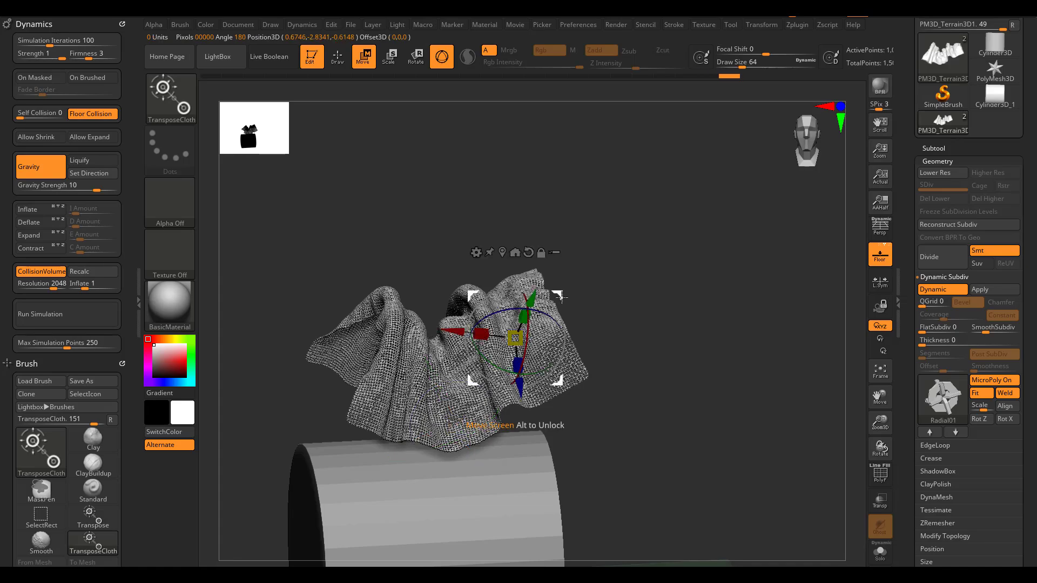
{"action": "left_click_drag", "start_coordinate": [559, 293], "coordinate": [575, 388]}
{"action": "left_click_drag", "start_coordinate": [627, 349], "coordinate": [659, 363]}
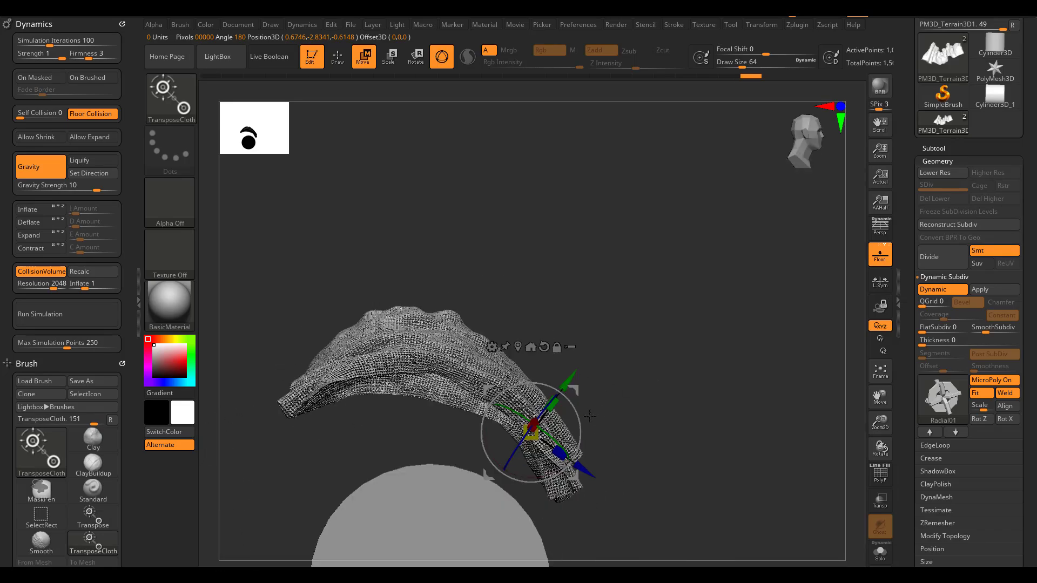
{"action": "left_click_drag", "start_coordinate": [581, 401], "coordinate": [606, 463]}
{"action": "left_click_drag", "start_coordinate": [574, 303], "coordinate": [620, 336]}
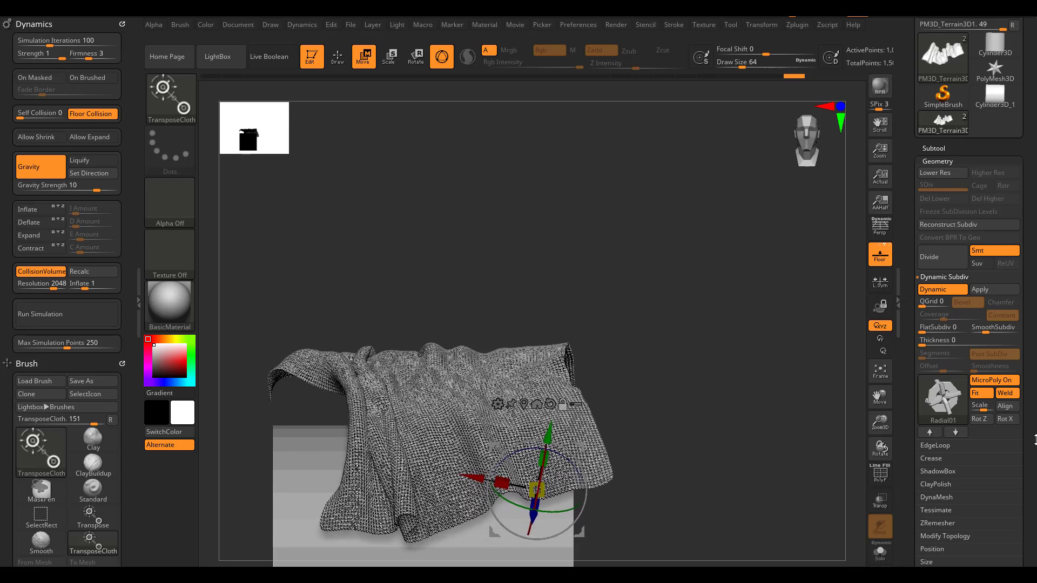
{"action": "left_click", "coordinate": [1001, 381]}
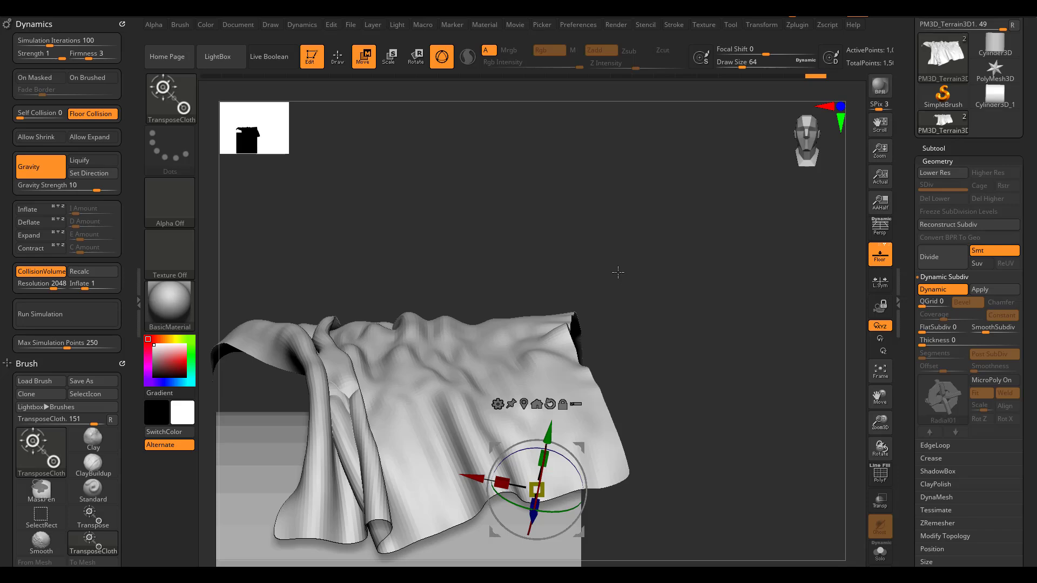
Undo the recent TransposeCloth reshaping and MicroPoly changes back to the smooth sheet above the cylinder
{"action": "key", "text": "ctrl+z"}
{"action": "key", "text": "ctrl+z"}
{"action": "key", "text": "ctrl+z"}
{"action": "key", "text": "ctrl+z"}
{"action": "key", "text": "ctrl+z"}
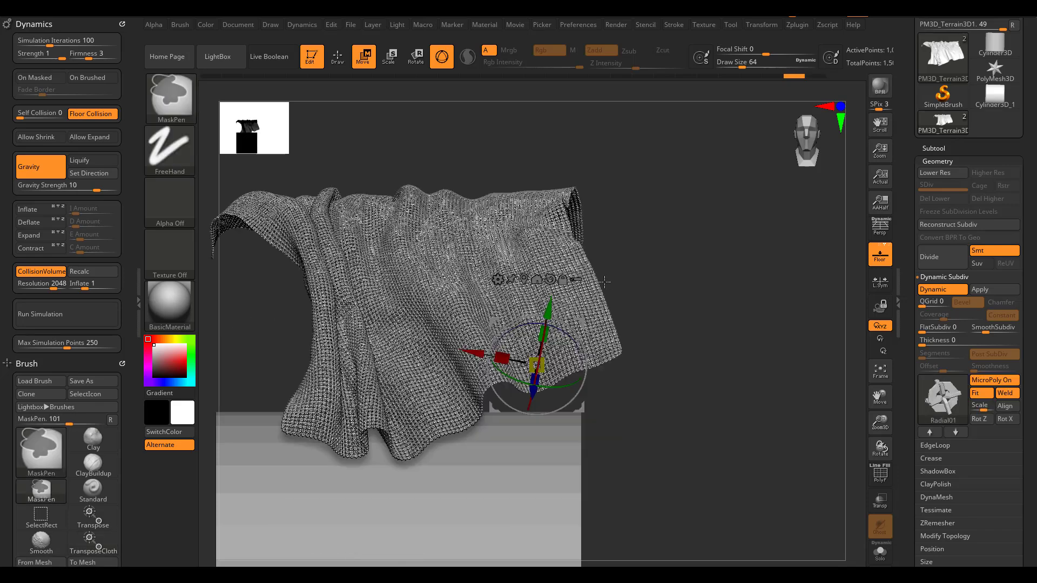
{"action": "key", "text": "ctrl+z"}
{"action": "key", "text": "ctrl+z"}
{"action": "key", "text": "ctrl+z"}
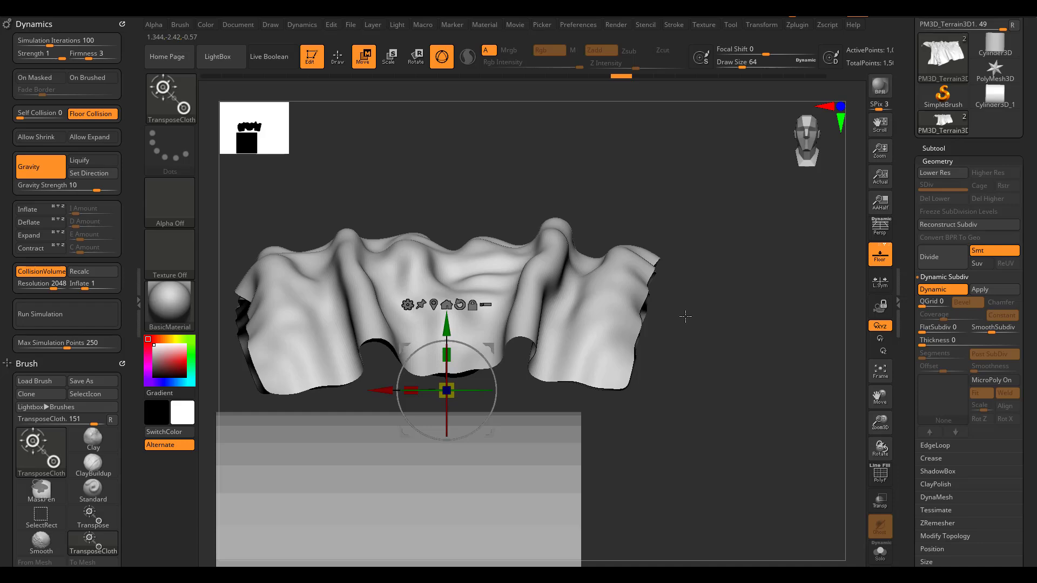
Try to blow the sheet across the cylinder with the ClothWind brush at draw size 460
{"action": "left_click_drag", "start_coordinate": [635, 263], "coordinate": [673, 356], "text": "alt"}
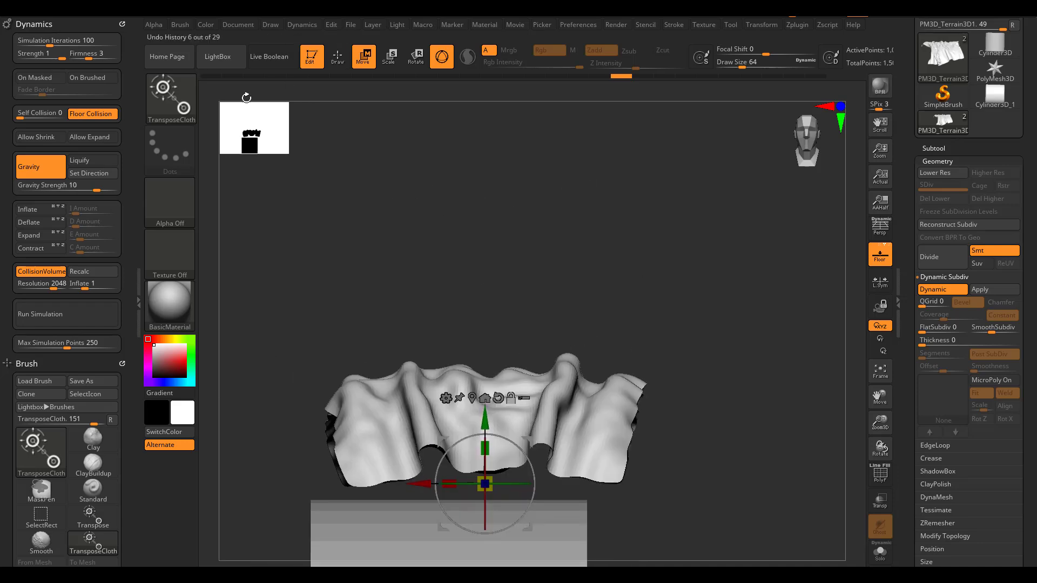
{"action": "left_click", "coordinate": [183, 110]}
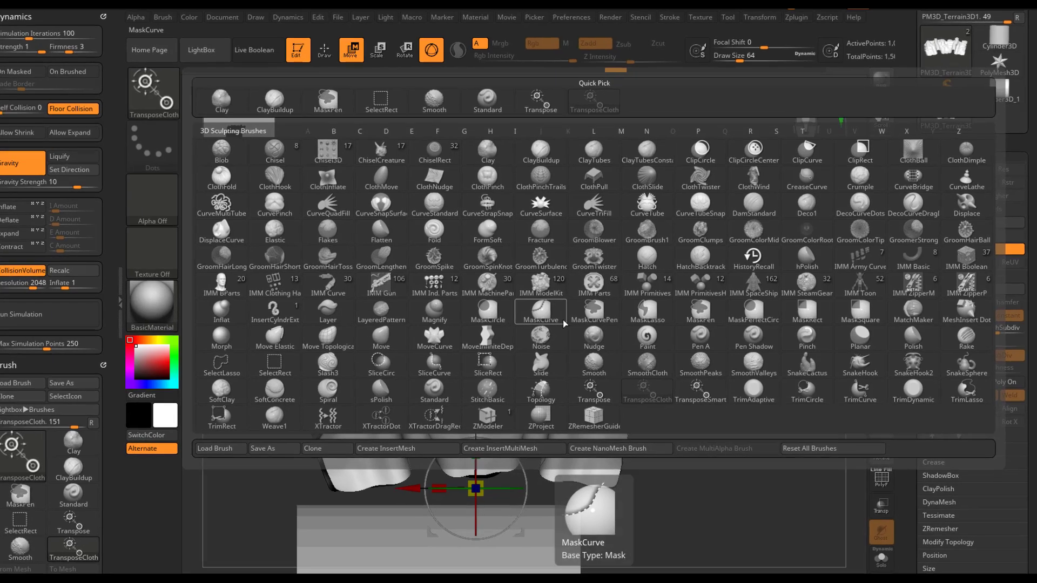
{"action": "key", "text": "c"}
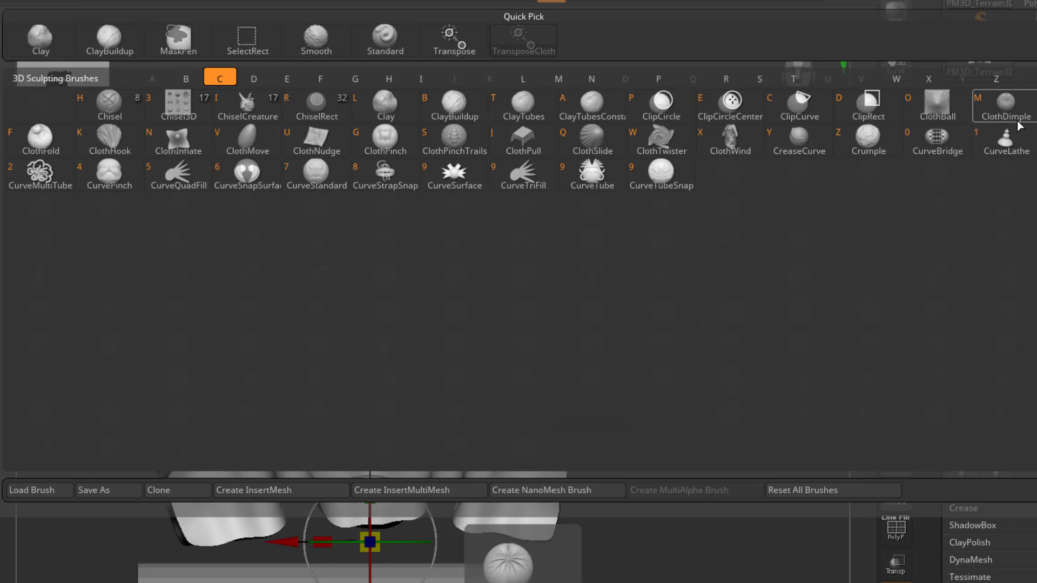
{"action": "left_click", "coordinate": [733, 152]}
{"action": "key", "text": "s"}
{"action": "left_click_drag", "start_coordinate": [465, 280], "coordinate": [520, 310]}
{"action": "mouse_move", "coordinate": [429, 414]}
{"action": "left_mouse_down"}
{"action": "mouse_move", "coordinate": [429, 393]}
{"action": "mouse_move", "coordinate": [271, 433]}
{"action": "mouse_move", "coordinate": [375, 430]}
{"action": "left_mouse_up"}
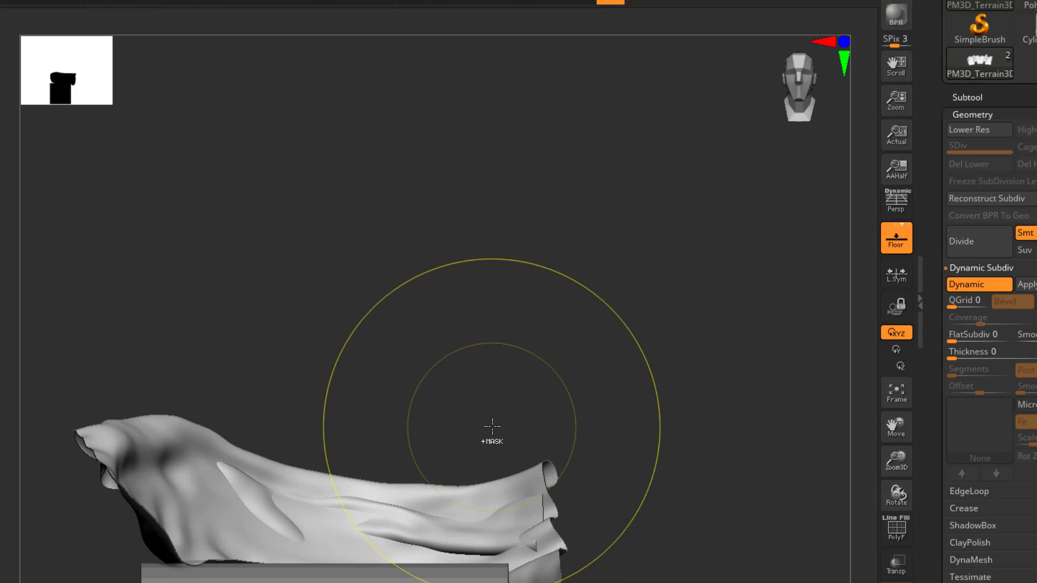
{"action": "key", "text": "ctrl+z"}
Push the sheet's folds over to one side with the ClothNudge brush at draw size 460
{"action": "key", "text": "b"}
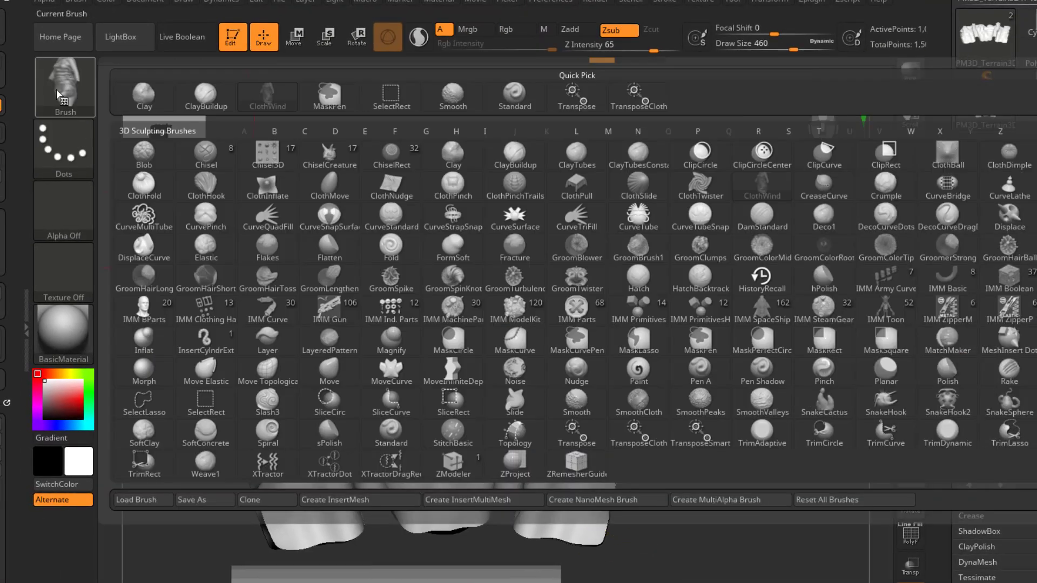
{"action": "key", "text": "c"}
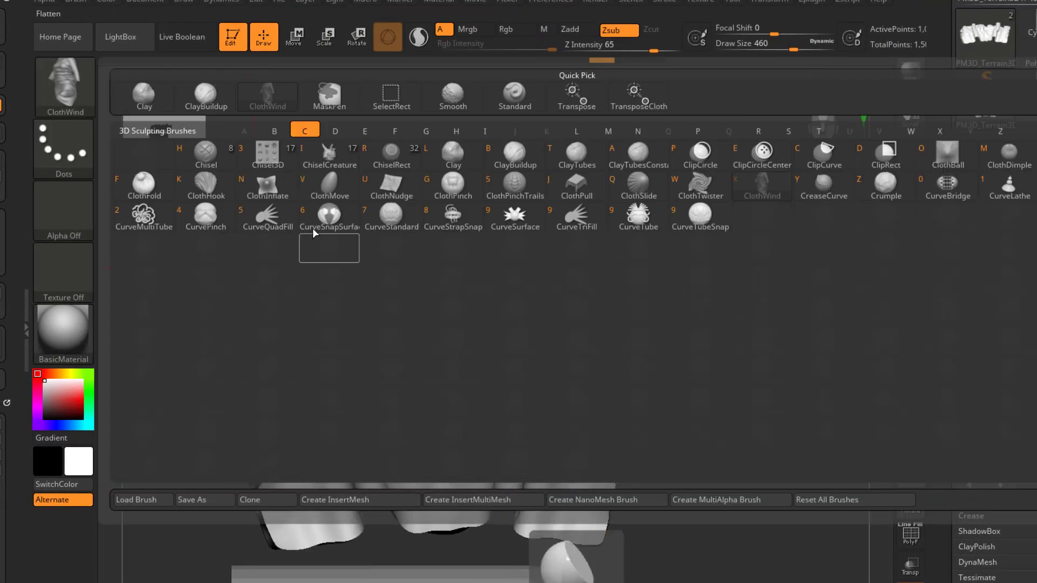
{"action": "left_click", "coordinate": [393, 189]}
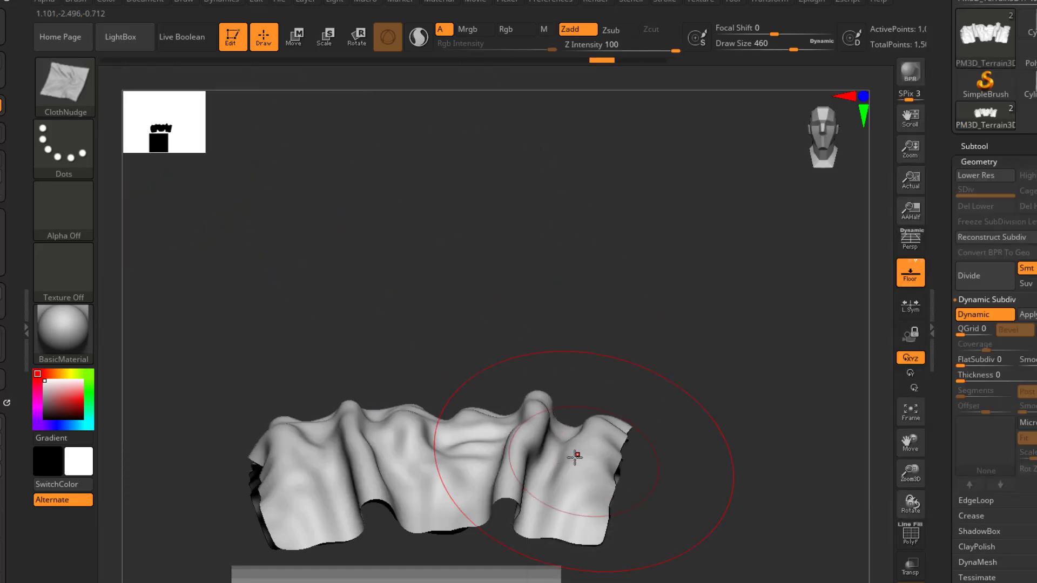
{"action": "left_click_drag", "start_coordinate": [560, 421], "coordinate": [616, 378]}
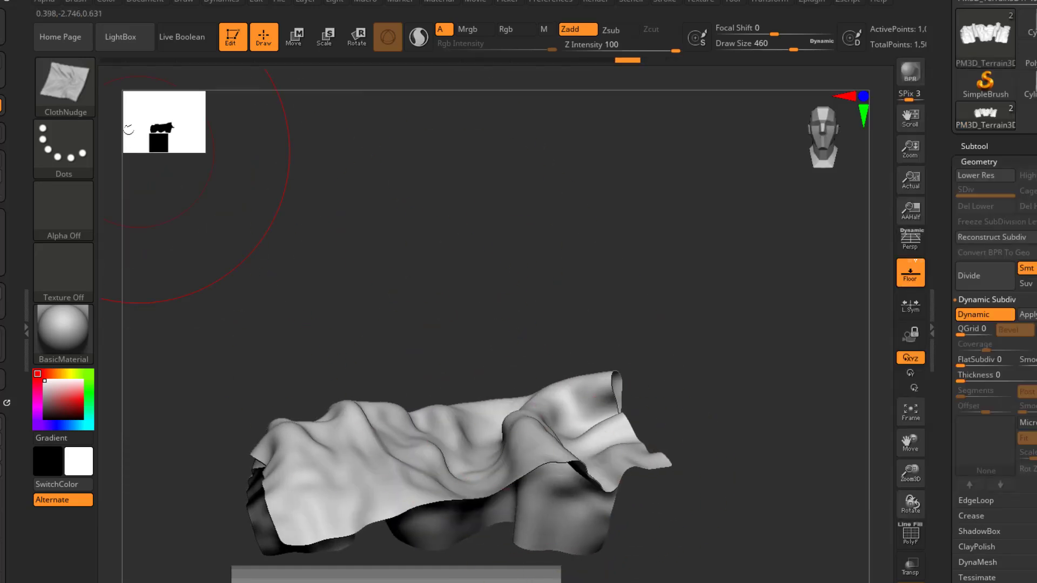
Pull and gather the sheet into deeper folds above the cylinder with several ClothHook brush strokes
{"action": "key", "text": "c"}
{"action": "key", "text": "c"}
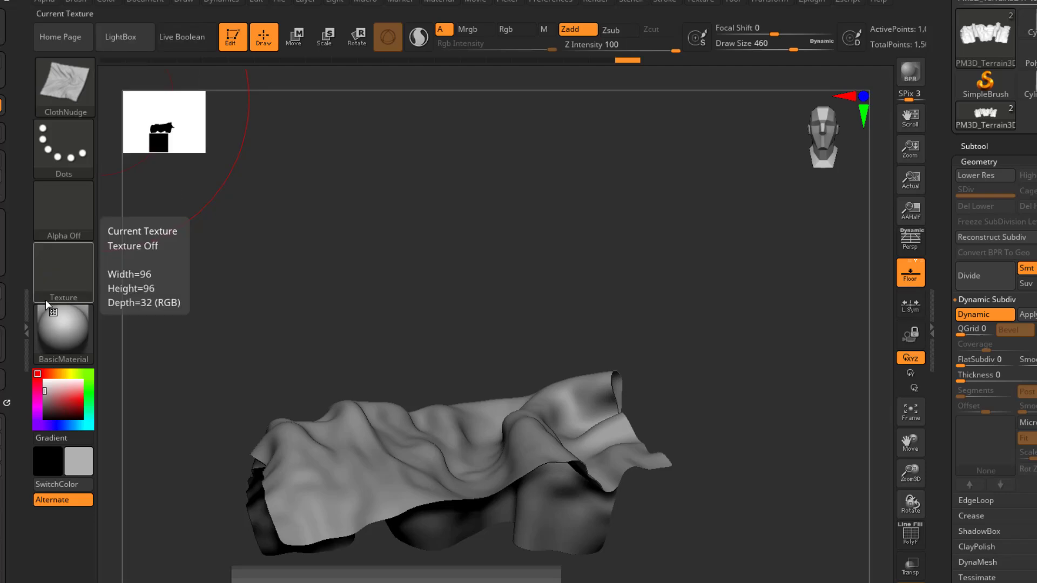
{"action": "left_click", "coordinate": [78, 104]}
{"action": "key", "text": "c"}
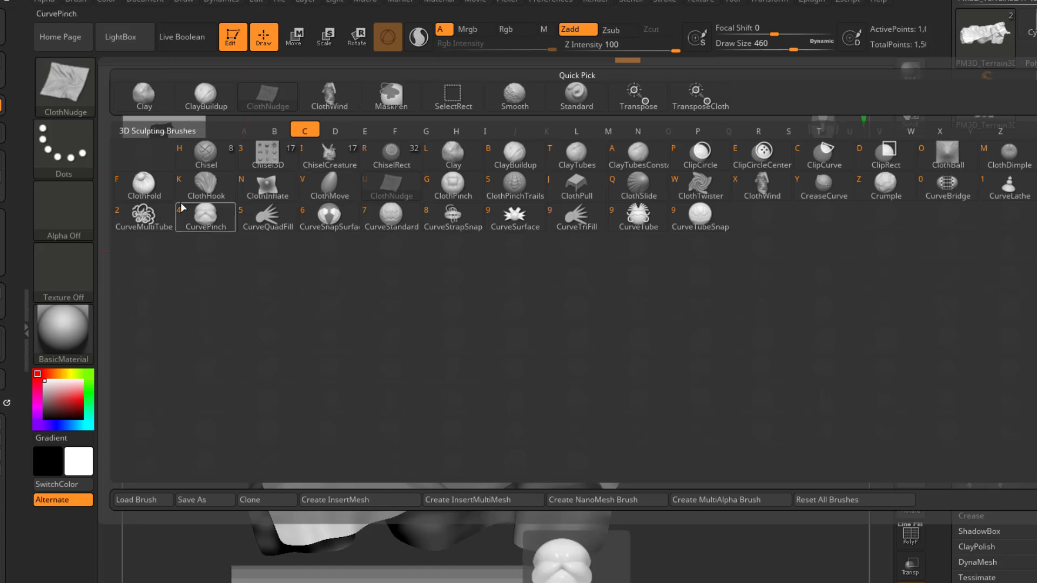
{"action": "left_click", "coordinate": [199, 192]}
{"action": "mouse_move", "coordinate": [561, 448]}
{"action": "left_mouse_down"}
{"action": "mouse_move", "coordinate": [620, 347]}
{"action": "mouse_move", "coordinate": [581, 443]}
{"action": "mouse_move", "coordinate": [561, 410]}
{"action": "left_mouse_up"}
{"action": "mouse_move", "coordinate": [530, 310]}
{"action": "left_mouse_down"}
{"action": "mouse_move", "coordinate": [586, 354]}
{"action": "mouse_move", "coordinate": [545, 454]}
{"action": "left_mouse_up"}
{"action": "mouse_move", "coordinate": [662, 475]}
{"action": "left_mouse_down"}
{"action": "mouse_move", "coordinate": [632, 391]}
{"action": "mouse_move", "coordinate": [519, 399]}
{"action": "mouse_move", "coordinate": [546, 412]}
{"action": "mouse_move", "coordinate": [595, 385]}
{"action": "left_mouse_up"}
{"action": "mouse_move", "coordinate": [338, 449]}
{"action": "left_mouse_down"}
{"action": "mouse_move", "coordinate": [424, 436]}
{"action": "mouse_move", "coordinate": [487, 464]}
{"action": "mouse_move", "coordinate": [516, 373]}
{"action": "left_mouse_up"}
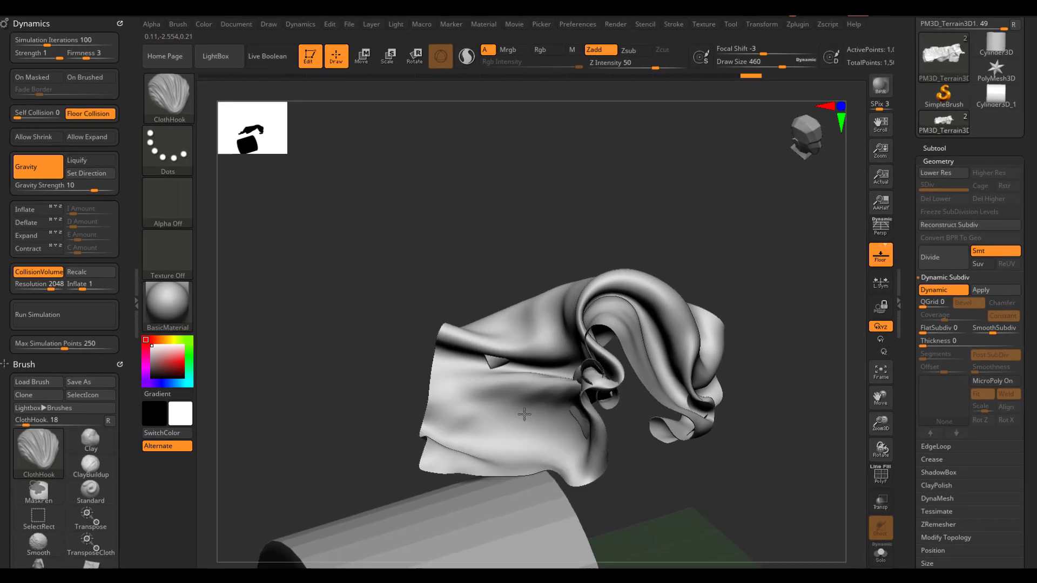
Try another ClothHook pull on the gathered sheet, and undo the last strokes
{"action": "mouse_move", "coordinate": [550, 340]}
{"action": "left_mouse_down"}
{"action": "mouse_move", "coordinate": [527, 372]}
{"action": "mouse_move", "coordinate": [518, 333]}
{"action": "mouse_move", "coordinate": [567, 292]}
{"action": "left_mouse_up"}
{"action": "key", "text": "ctrl"}
{"action": "key", "text": "ctrl+z"}
{"action": "key", "text": "ctrl+z"}
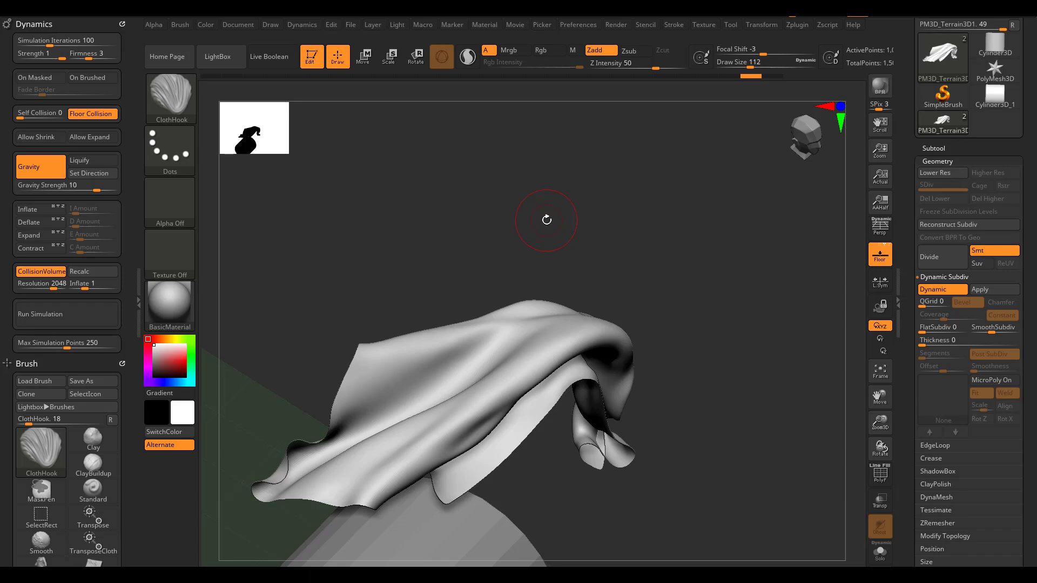
Select the ClayBuildup brush and set its Elasticity Simulation Iterations to 100
{"action": "left_click", "coordinate": [180, 99]}
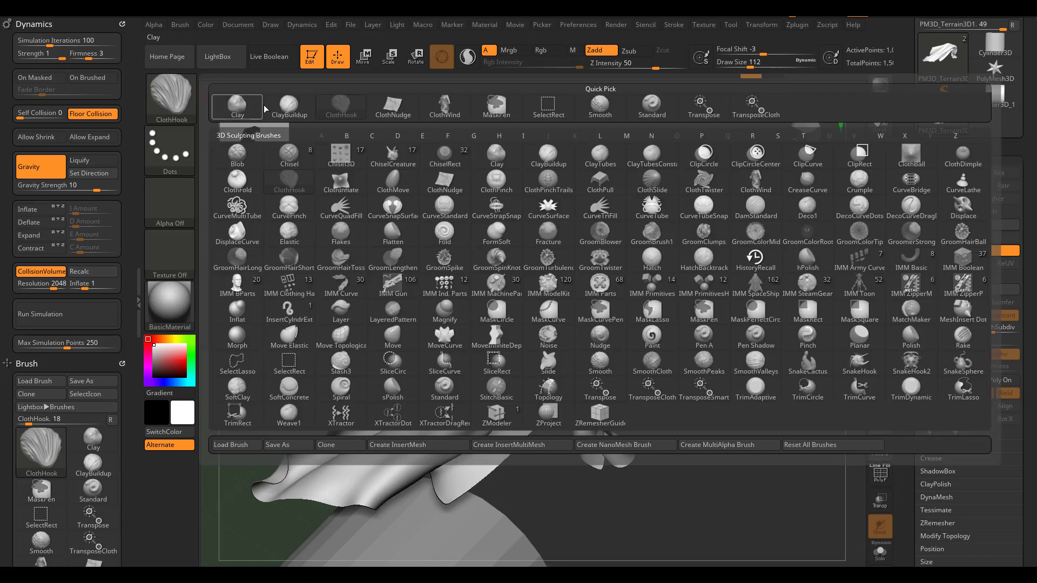
{"action": "left_click", "coordinate": [289, 105]}
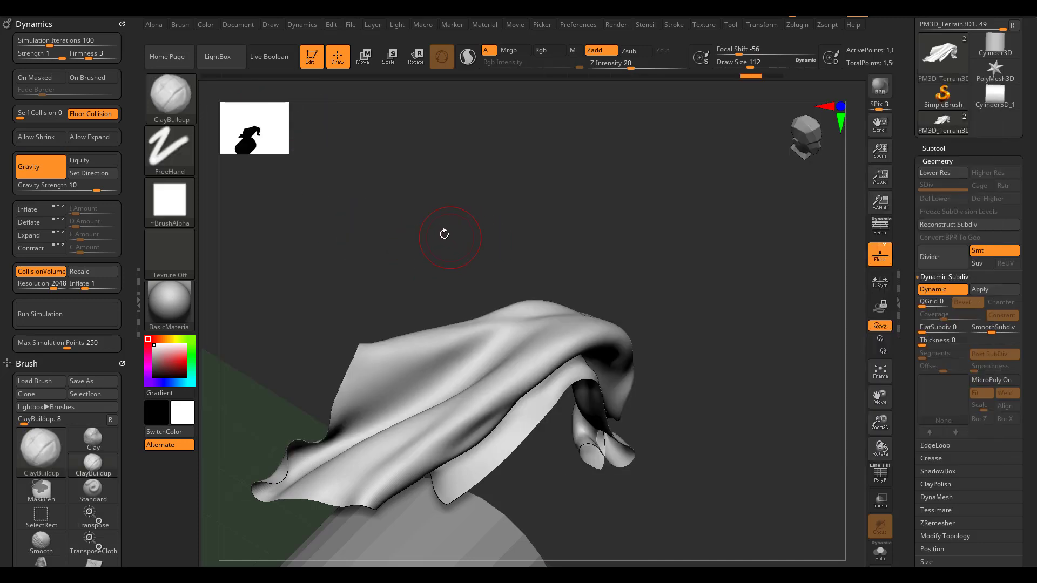
{"action": "left_click", "coordinate": [48, 23]}
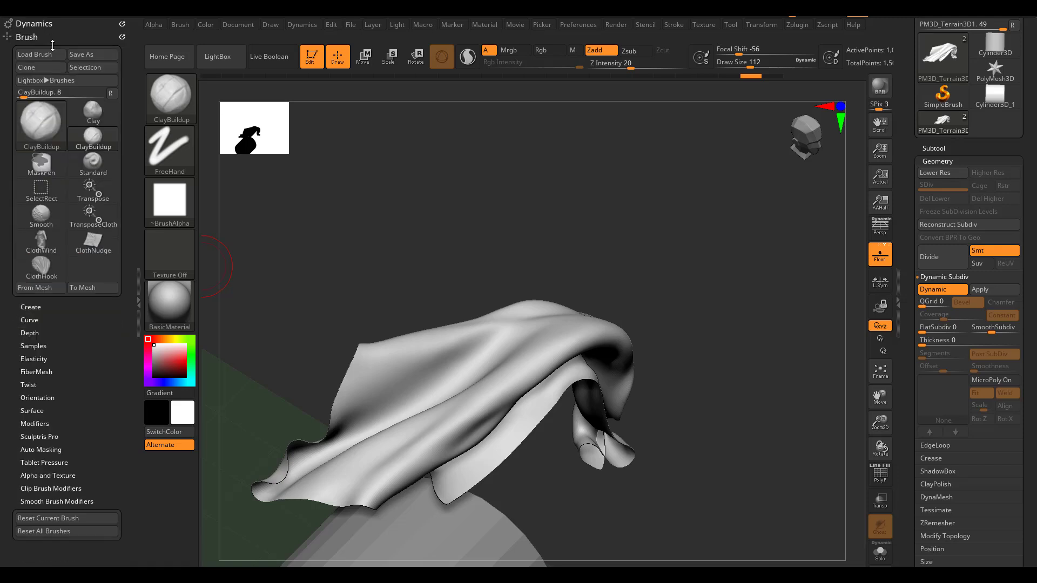
{"action": "left_click", "coordinate": [33, 359]}
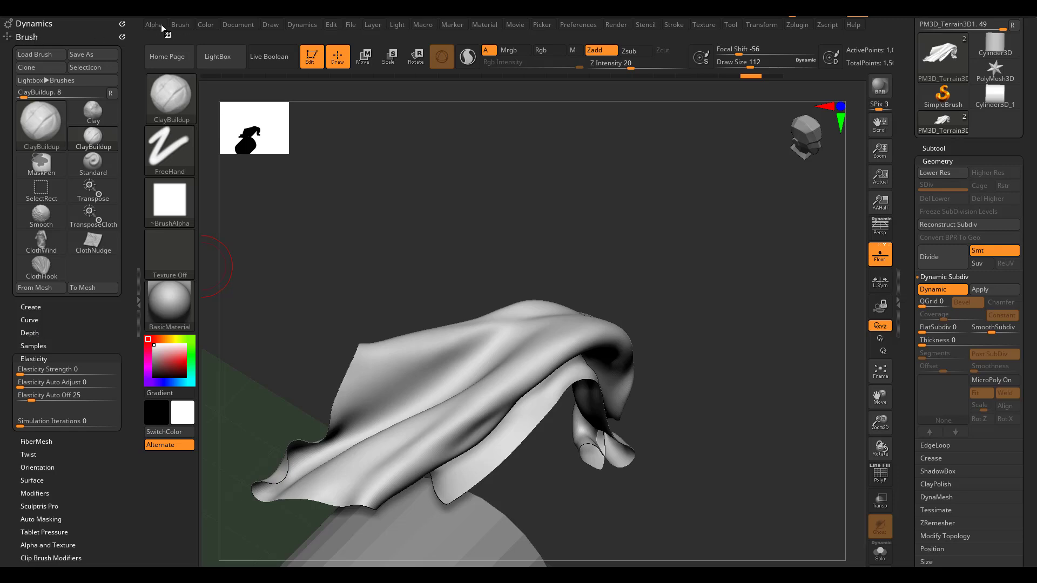
{"action": "left_click", "coordinate": [177, 23]}
{"action": "left_click", "coordinate": [24, 424]}
{"action": "left_click_drag", "start_coordinate": [24, 424], "coordinate": [124, 429]}
Sculpt repeated diagonal strokes along the sheet's main fold with the ClayBuildup brush at draw size 182
{"action": "key", "text": "s"}
{"action": "left_click_drag", "start_coordinate": [421, 278], "coordinate": [428, 280]}
{"action": "mouse_move", "coordinate": [526, 248]}
{"action": "left_mouse_down"}
{"action": "mouse_move", "coordinate": [516, 243]}
{"action": "mouse_move", "coordinate": [500, 274]}
{"action": "mouse_move", "coordinate": [562, 270]}
{"action": "left_mouse_up"}
{"action": "mouse_move", "coordinate": [658, 230]}
{"action": "left_mouse_down", "text": "alt"}
{"action": "mouse_move", "coordinate": [641, 209]}
{"action": "mouse_move", "coordinate": [682, 327]}
{"action": "mouse_move", "coordinate": [645, 307]}
{"action": "left_mouse_up", "text": "alt"}
{"action": "key", "text": "s"}
{"action": "mouse_move", "coordinate": [520, 361]}
{"action": "left_mouse_down"}
{"action": "mouse_move", "coordinate": [501, 403]}
{"action": "mouse_move", "coordinate": [519, 403]}
{"action": "left_mouse_up"}
{"action": "key", "text": "s"}
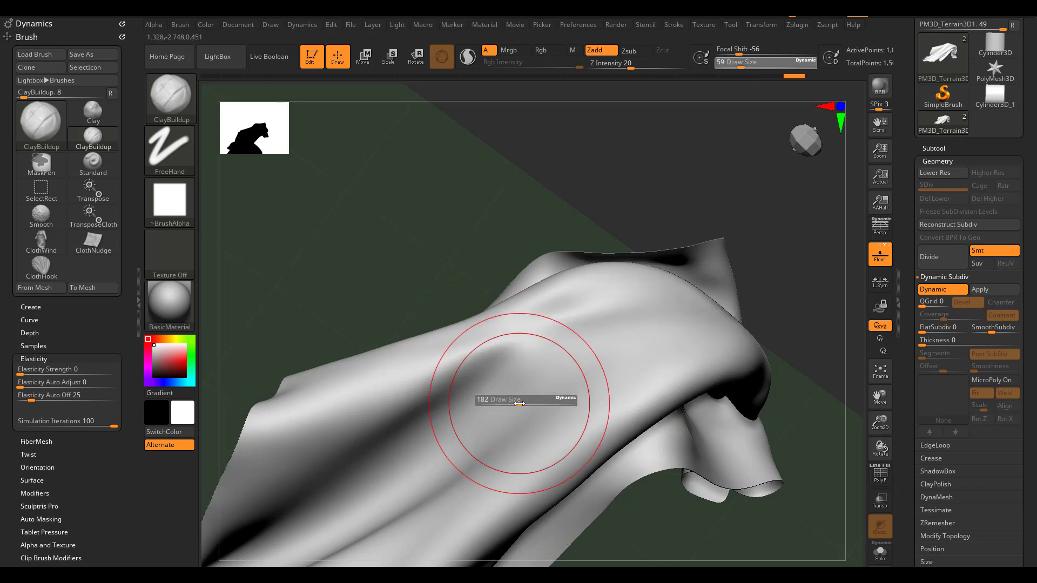
{"action": "mouse_move", "coordinate": [685, 324]}
{"action": "left_mouse_down"}
{"action": "mouse_move", "coordinate": [563, 350]}
{"action": "mouse_move", "coordinate": [459, 417]}
{"action": "left_mouse_up"}
{"action": "mouse_move", "coordinate": [655, 308]}
{"action": "left_mouse_down"}
{"action": "mouse_move", "coordinate": [540, 368]}
{"action": "mouse_move", "coordinate": [426, 471]}
{"action": "left_mouse_up"}
{"action": "left_click_drag", "start_coordinate": [661, 332], "coordinate": [372, 480]}
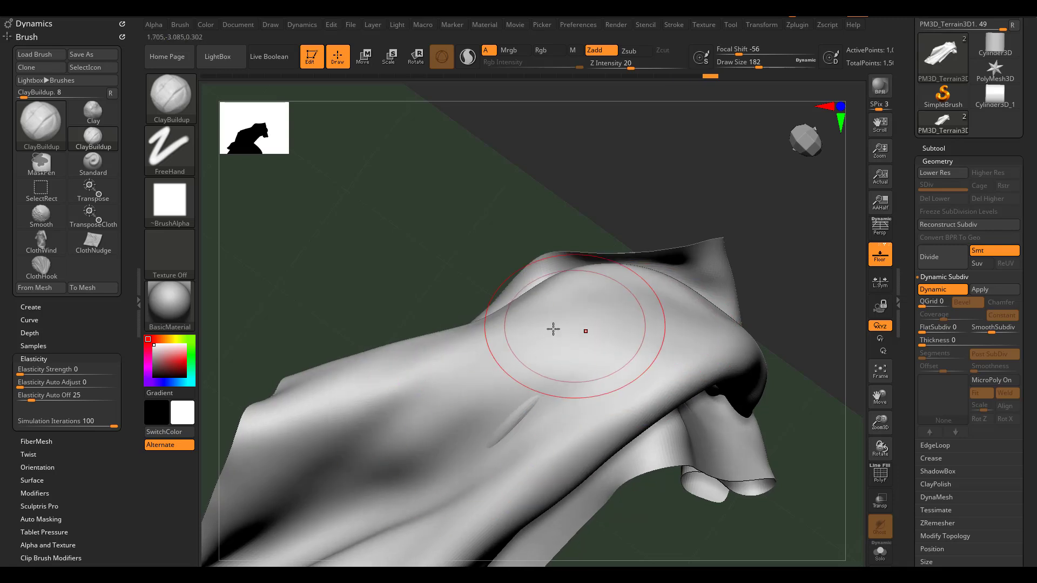
{"action": "left_click_drag", "start_coordinate": [553, 329], "coordinate": [353, 476]}
{"action": "mouse_move", "coordinate": [556, 355]}
{"action": "left_mouse_down"}
{"action": "mouse_move", "coordinate": [475, 389]}
{"action": "mouse_move", "coordinate": [287, 513]}
{"action": "left_mouse_up"}
{"action": "left_click_drag", "start_coordinate": [440, 375], "coordinate": [224, 542]}
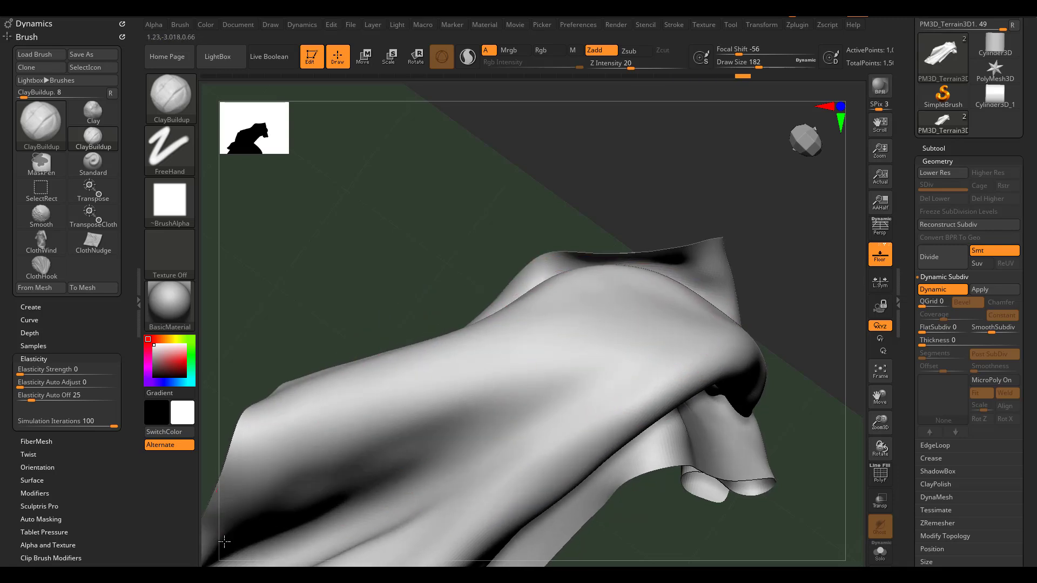
Select the Spiral brush and try a swirl on the sheet's main fold without simulation iterations, undoing the stroke
{"action": "left_click_drag", "start_coordinate": [481, 203], "coordinate": [537, 241], "text": "alt"}
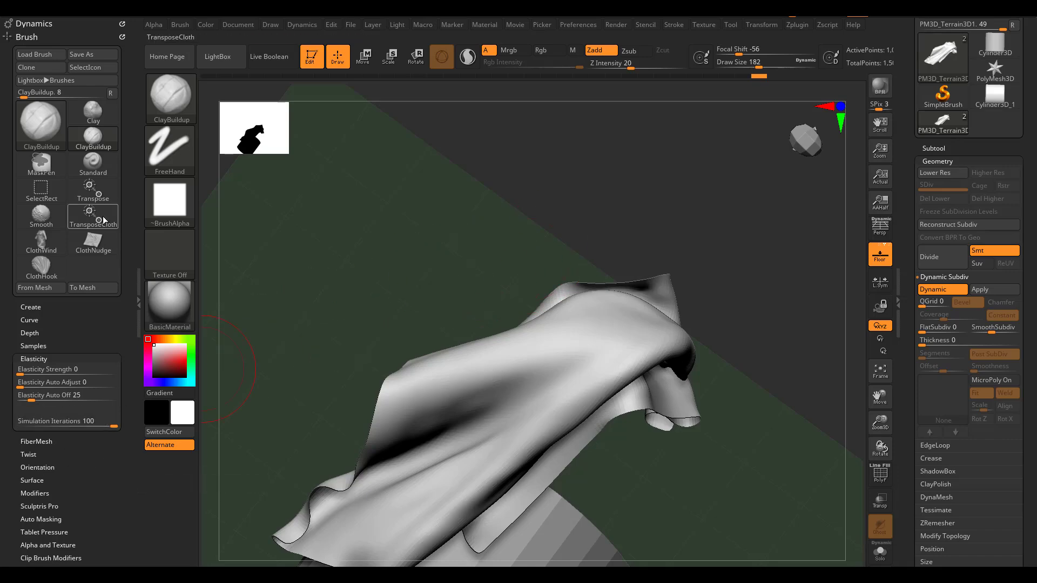
{"action": "left_click", "coordinate": [41, 124]}
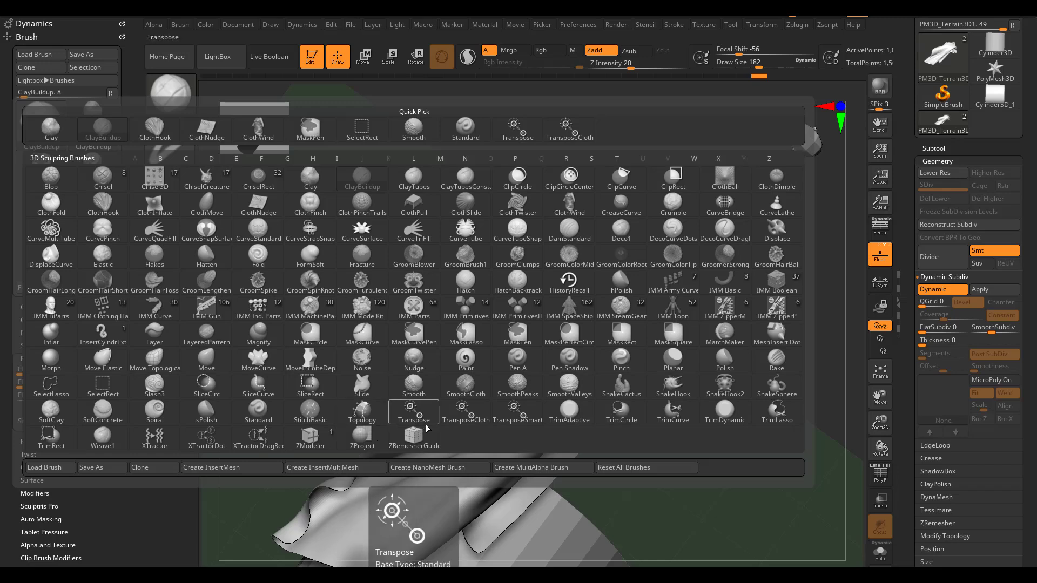
{"action": "left_click", "coordinate": [154, 415]}
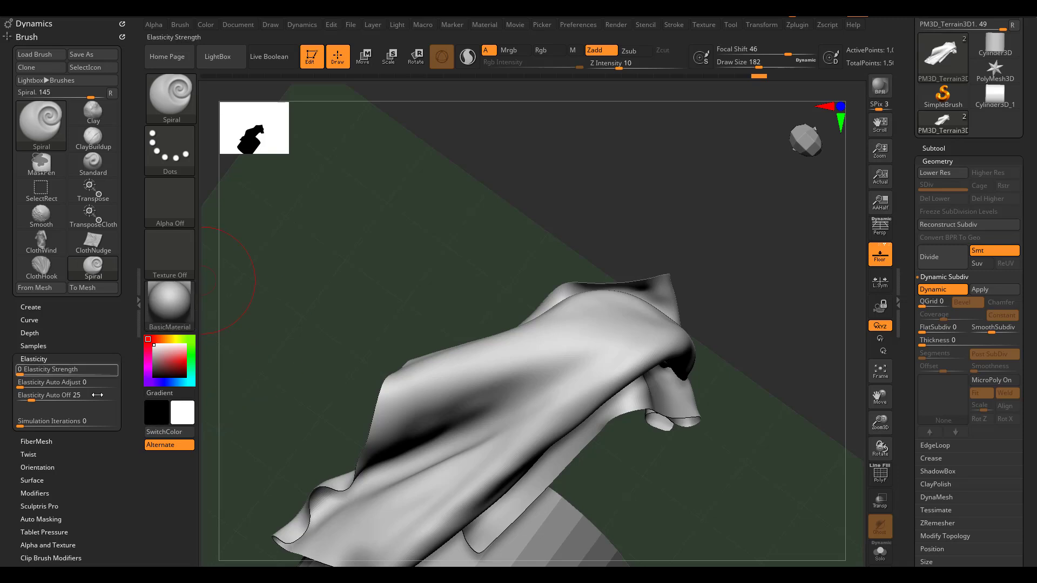
{"action": "mouse_move", "coordinate": [554, 359]}
{"action": "left_mouse_down"}
{"action": "mouse_move", "coordinate": [563, 366]}
{"action": "mouse_move", "coordinate": [546, 343]}
{"action": "mouse_move", "coordinate": [561, 356]}
{"action": "left_mouse_up"}
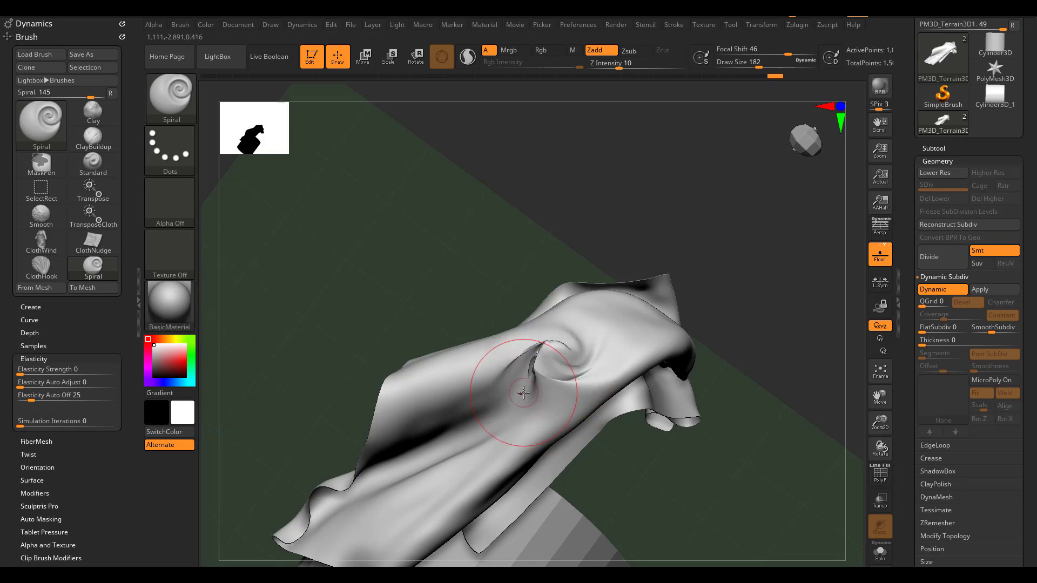
{"action": "key", "text": "ctrl+z"}
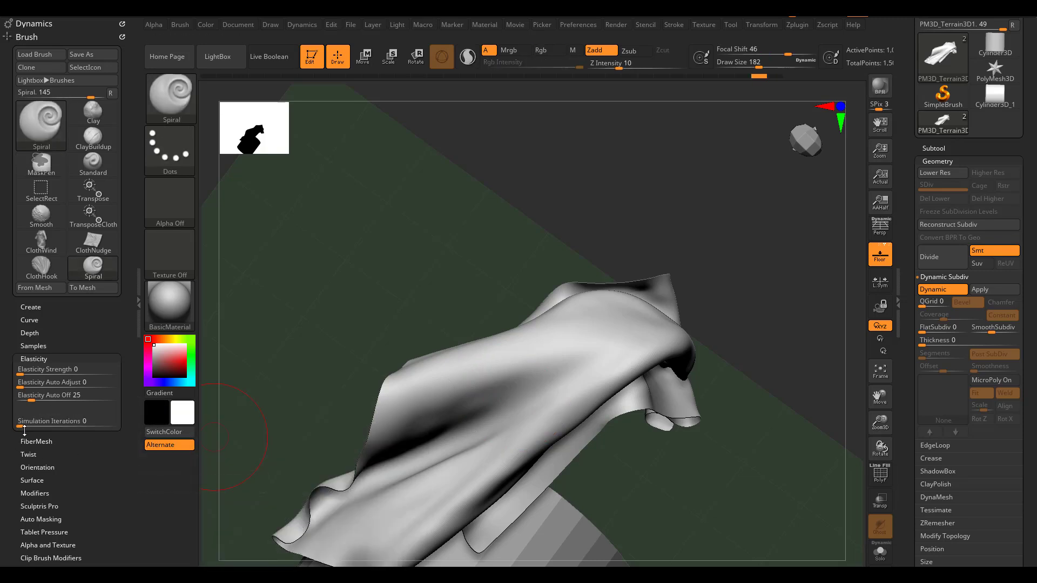
Set the Spiral brush's Elasticity Simulation Iterations to 100
{"action": "left_click_drag", "start_coordinate": [20, 426], "coordinate": [76, 428]}
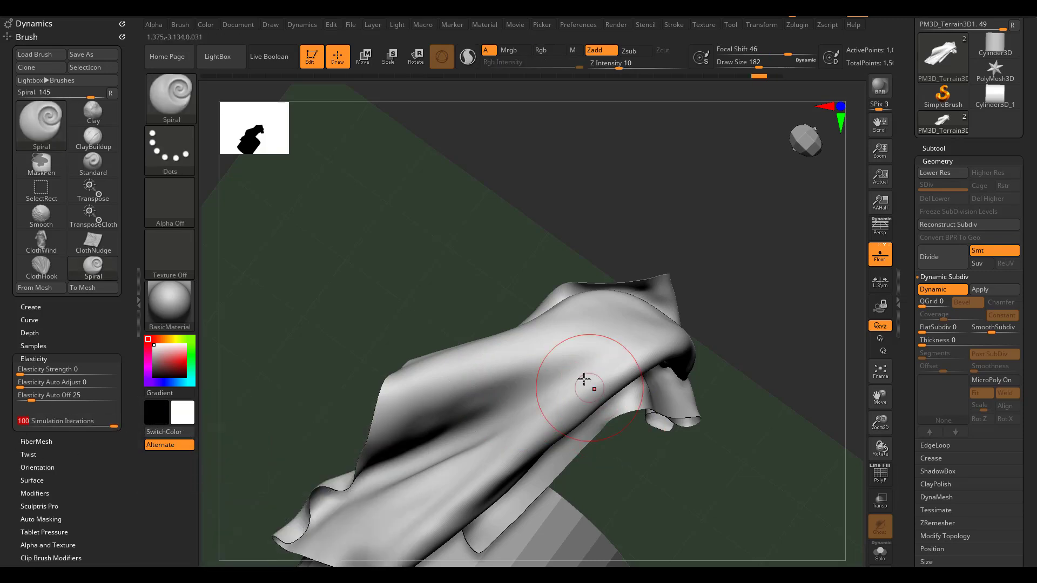
Swirl several areas of the draped sheet with the Spiral brush using 100 simulation iterations
{"action": "mouse_move", "coordinate": [566, 378]}
{"action": "left_mouse_down"}
{"action": "mouse_move", "coordinate": [554, 351]}
{"action": "mouse_move", "coordinate": [523, 378]}
{"action": "mouse_move", "coordinate": [512, 416]}
{"action": "left_mouse_up"}
{"action": "mouse_move", "coordinate": [428, 419]}
{"action": "left_mouse_down"}
{"action": "mouse_move", "coordinate": [441, 389]}
{"action": "mouse_move", "coordinate": [426, 424]}
{"action": "mouse_move", "coordinate": [422, 382]}
{"action": "mouse_move", "coordinate": [442, 427]}
{"action": "mouse_move", "coordinate": [422, 472]}
{"action": "mouse_move", "coordinate": [486, 481]}
{"action": "left_mouse_up"}
{"action": "mouse_move", "coordinate": [779, 278]}
{"action": "left_mouse_down"}
{"action": "mouse_move", "coordinate": [681, 364]}
{"action": "mouse_move", "coordinate": [629, 291]}
{"action": "mouse_move", "coordinate": [657, 459]}
{"action": "mouse_move", "coordinate": [620, 411]}
{"action": "left_mouse_up"}
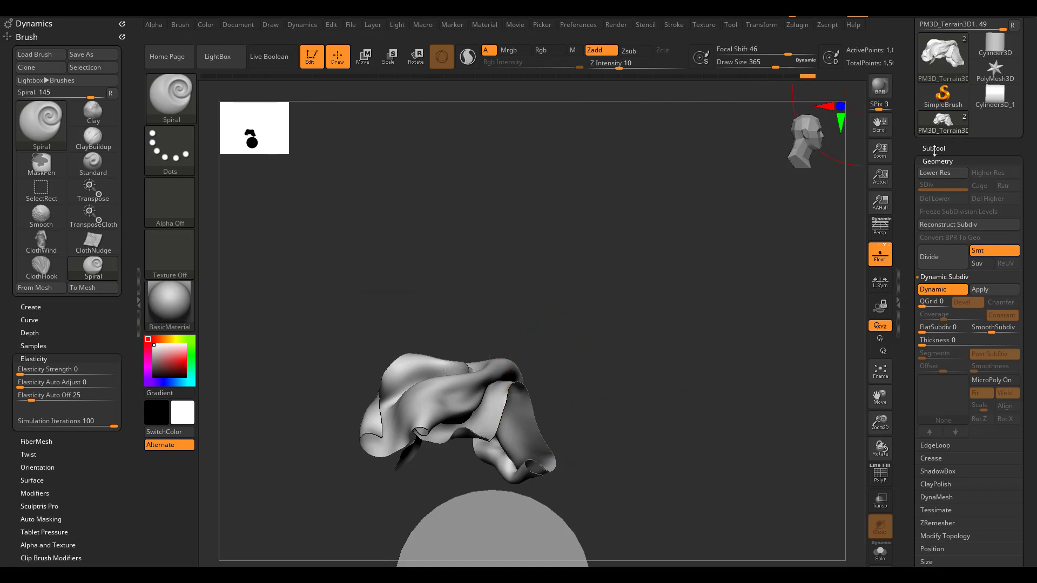
Switch to the Plane3D primitive and convert it to a PolyMesh3D
{"action": "scroll", "coordinate": [917, 175], "scroll_direction": "up", "scroll_amount": 3}
{"action": "left_click", "coordinate": [946, 172]}
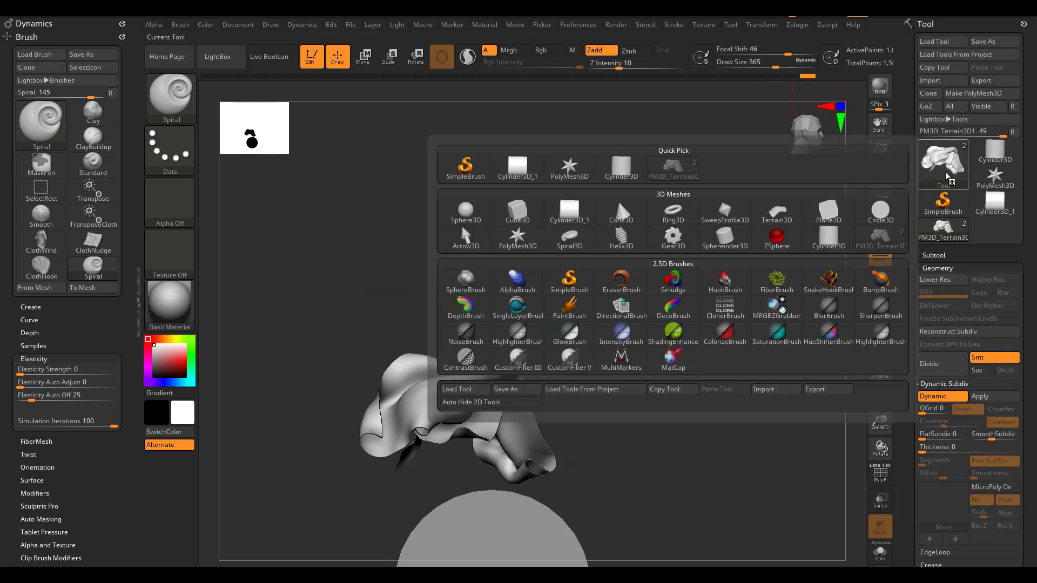
{"action": "left_click", "coordinate": [844, 214]}
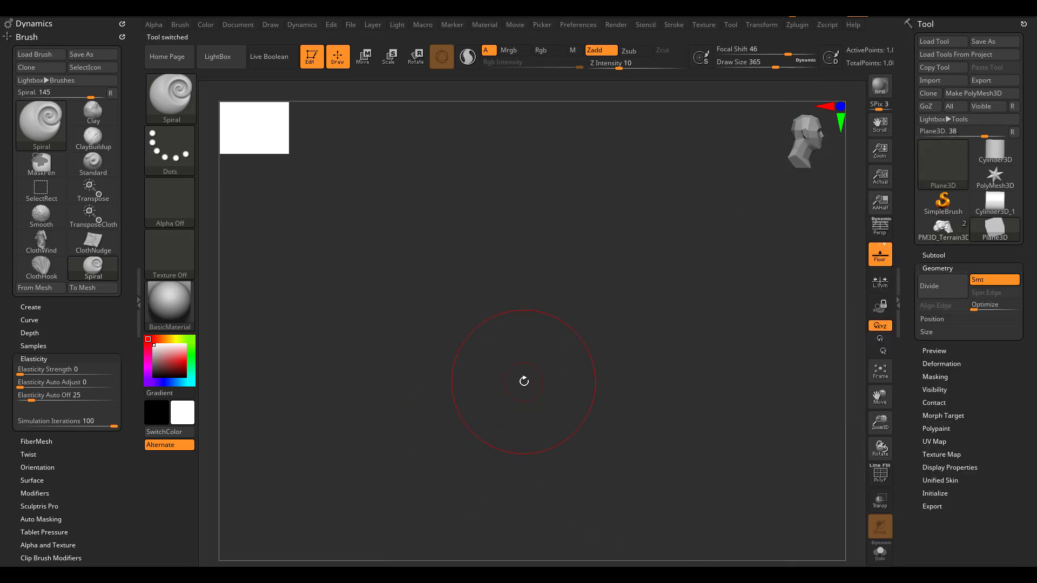
{"action": "left_click_drag", "start_coordinate": [644, 384], "coordinate": [680, 375]}
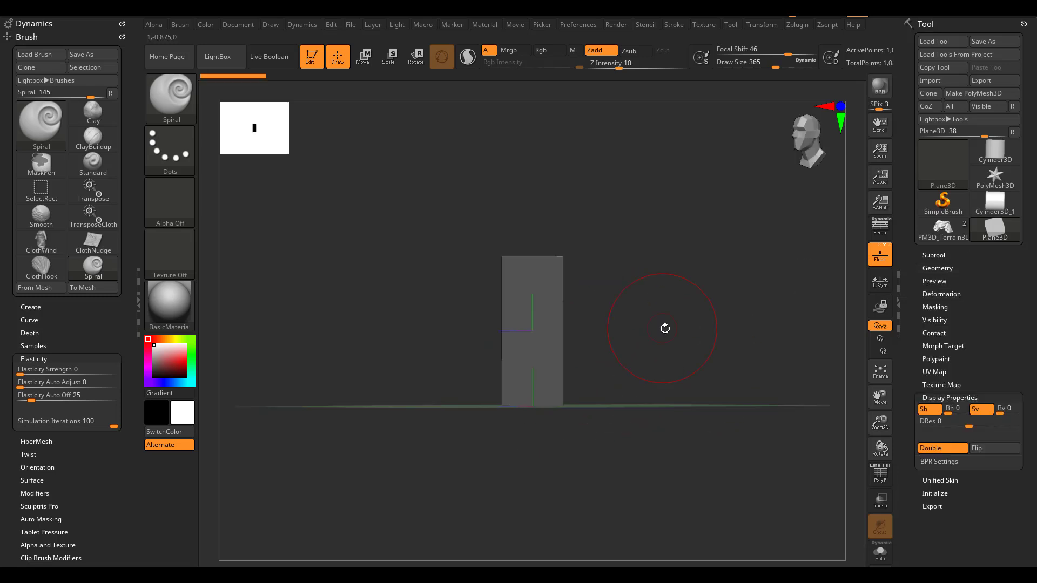
{"action": "left_click_drag", "start_coordinate": [665, 328], "coordinate": [617, 428], "text": "alt"}
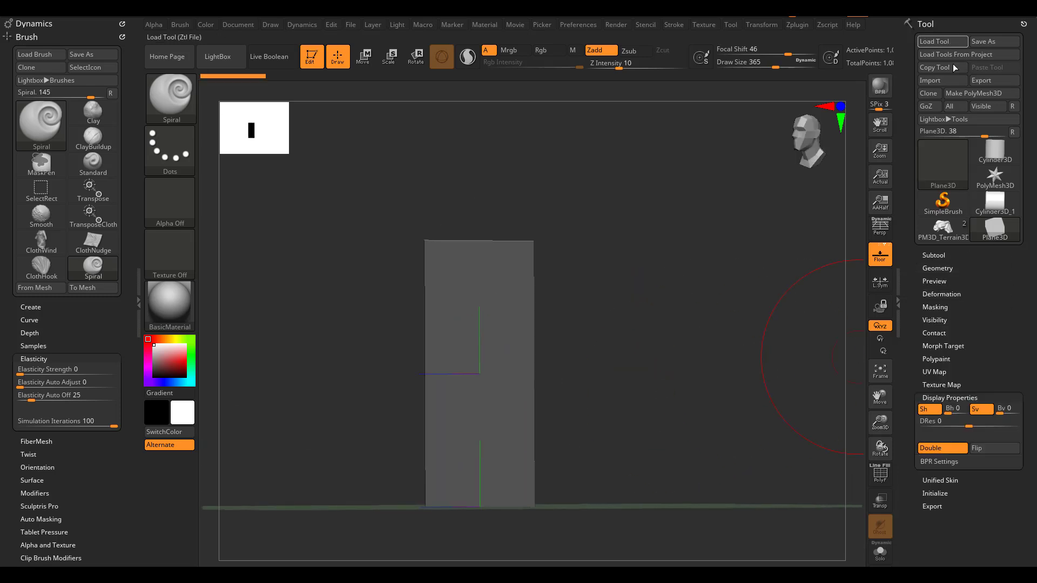
{"action": "left_click", "coordinate": [972, 93]}
Enable Dynamic Subdiv on the plane and give it a Thickness of 0.0183
{"action": "left_click_drag", "start_coordinate": [1005, 332], "coordinate": [1000, 306]}
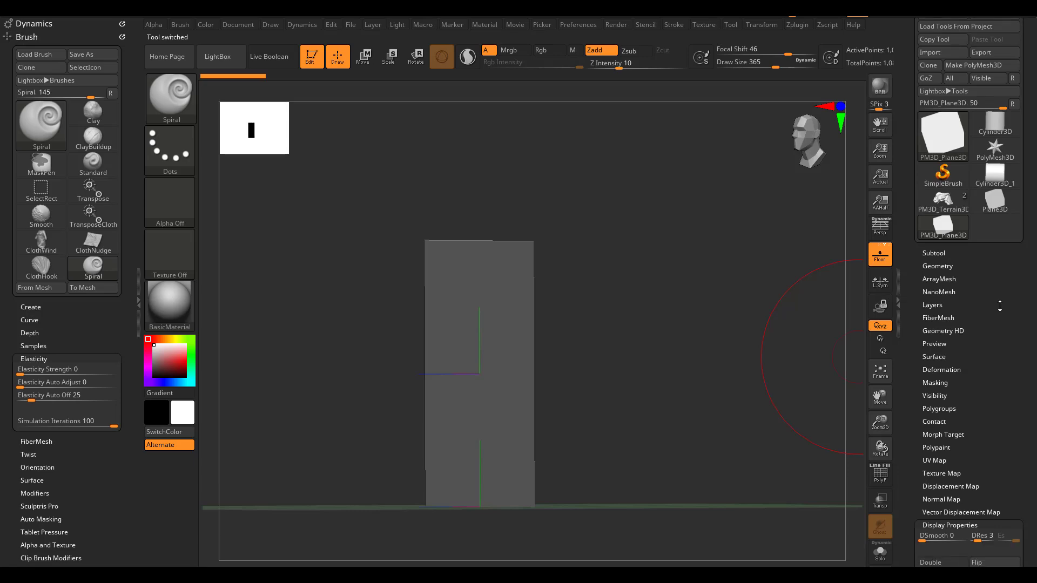
{"action": "left_click", "coordinate": [937, 266]}
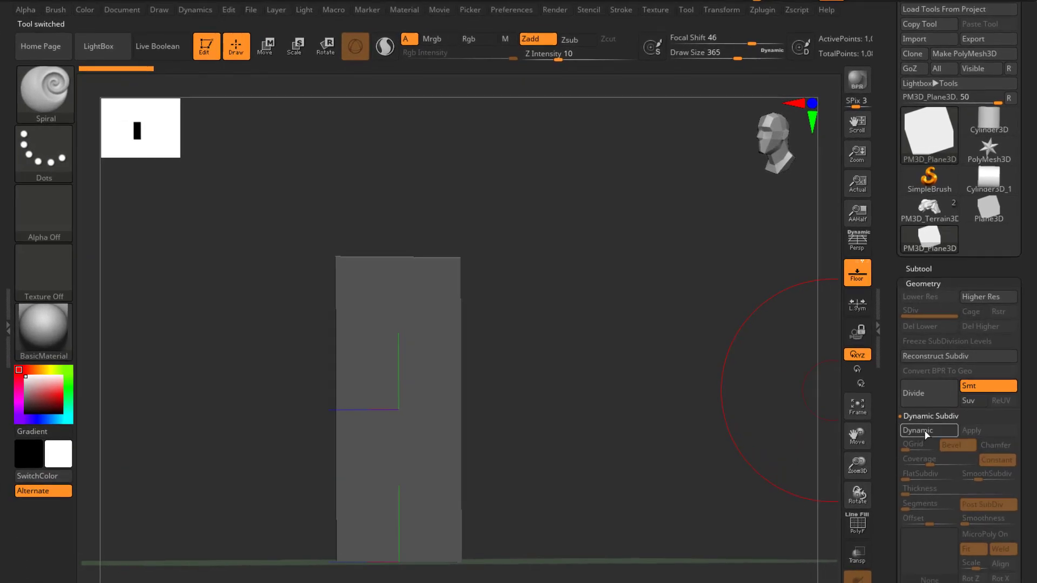
{"action": "left_click", "coordinate": [926, 431]}
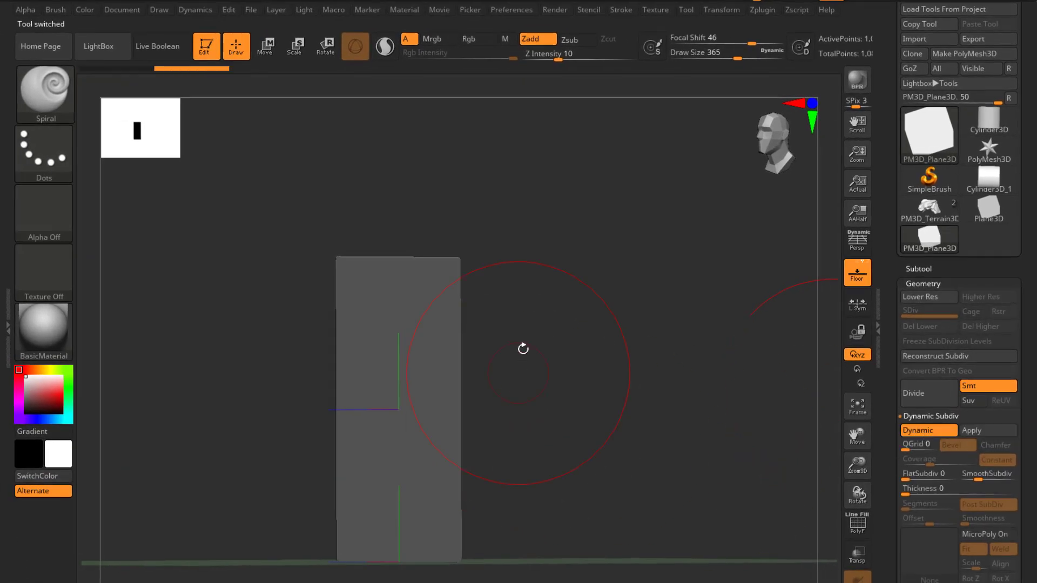
{"action": "left_click_drag", "start_coordinate": [523, 347], "coordinate": [532, 402]}
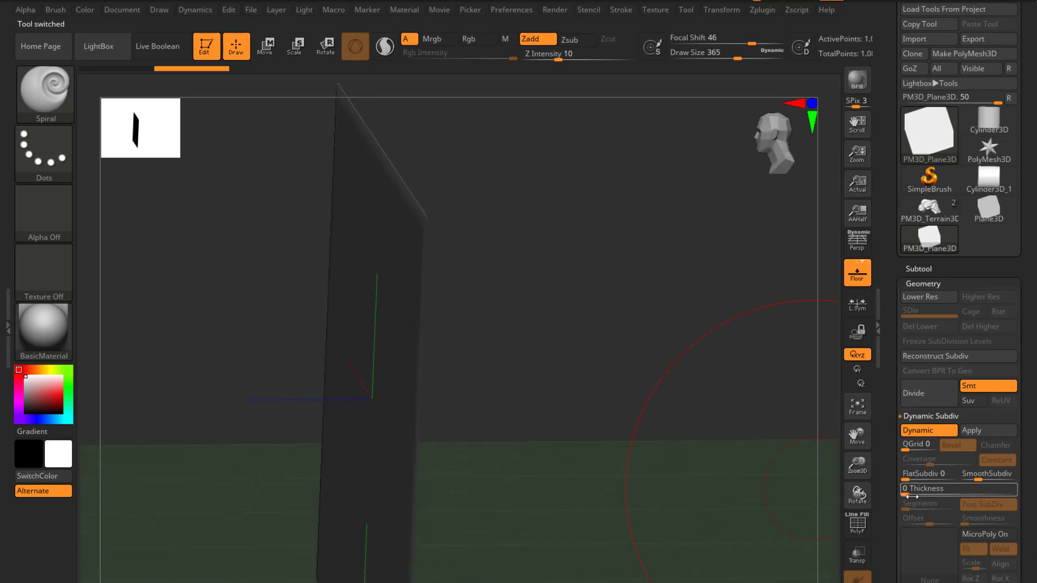
{"action": "left_click_drag", "start_coordinate": [916, 494], "coordinate": [939, 495]}
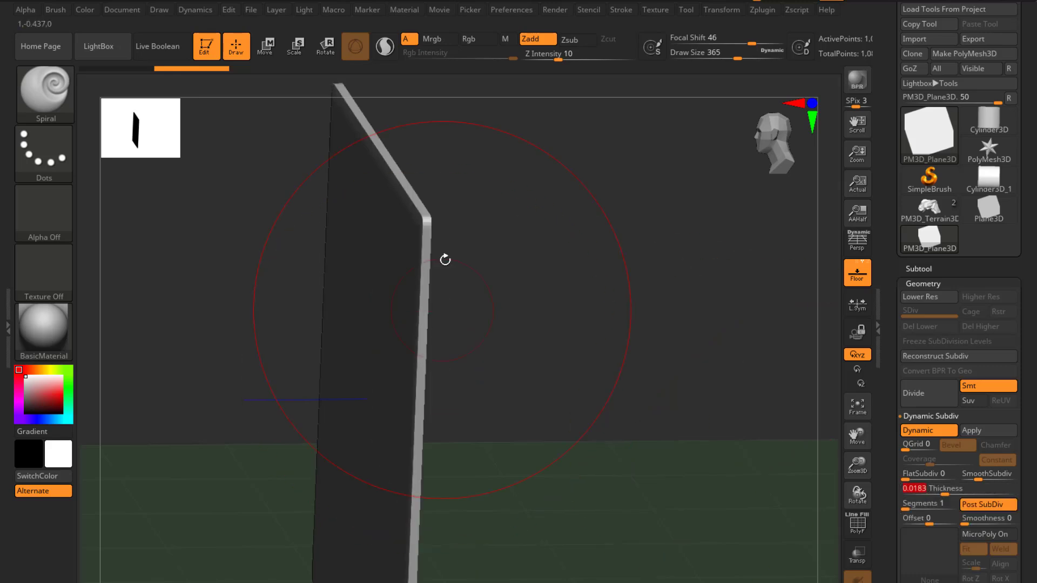
Display the plane's polyframe and reconstruct its subdivisions down to SDiv 1, comparing the mesh with Dynamic Subdiv off and on
{"action": "left_click", "coordinate": [857, 523]}
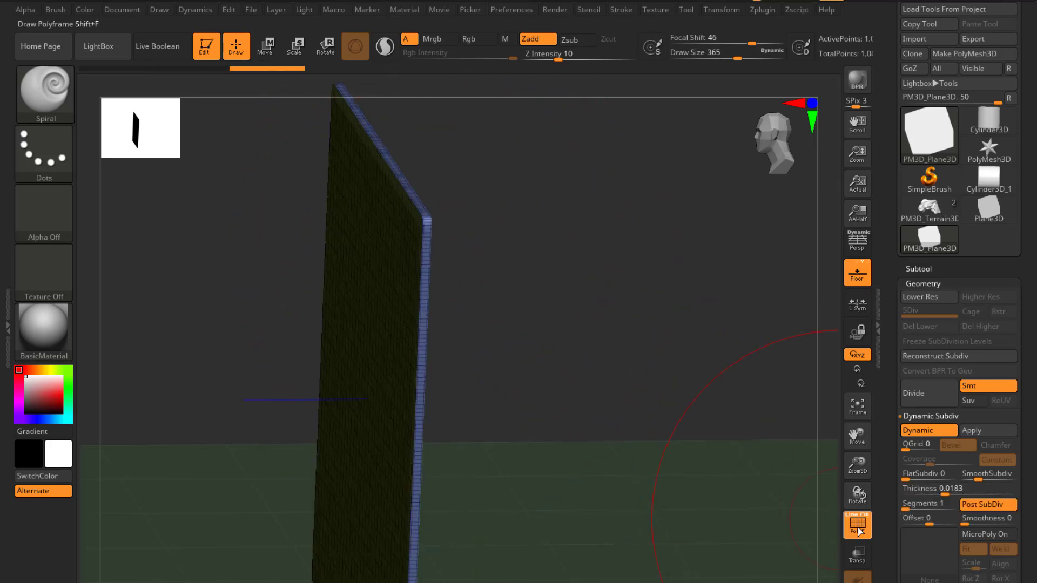
{"action": "left_click_drag", "start_coordinate": [501, 314], "coordinate": [539, 308]}
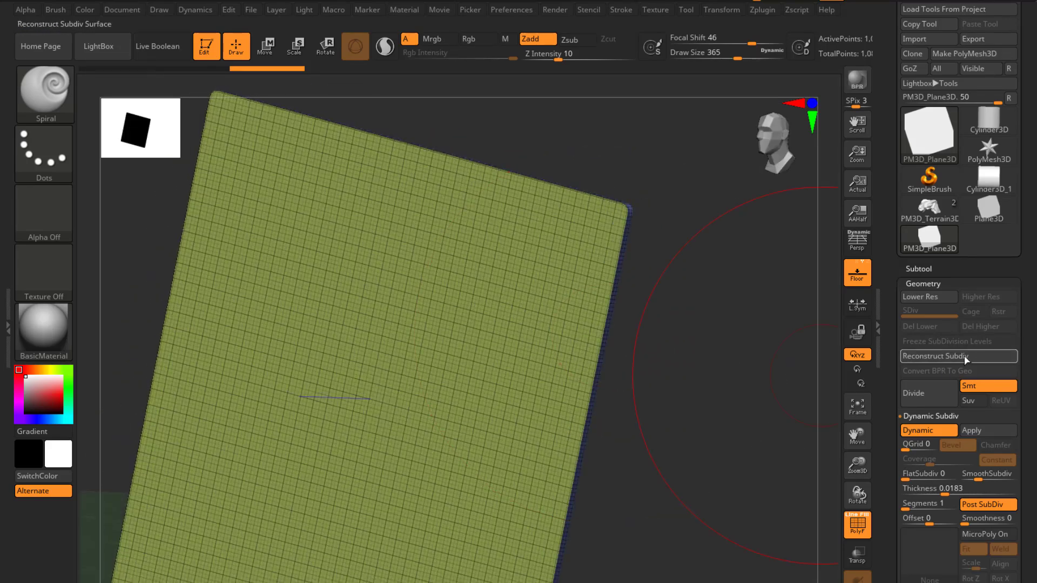
{"action": "left_click", "coordinate": [948, 355]}
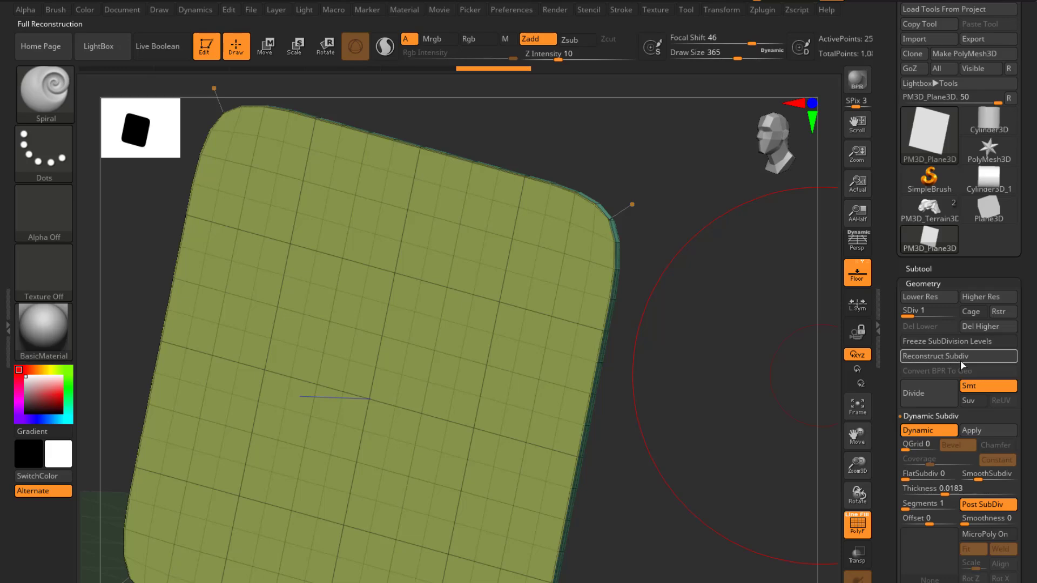
{"action": "left_click", "coordinate": [929, 430]}
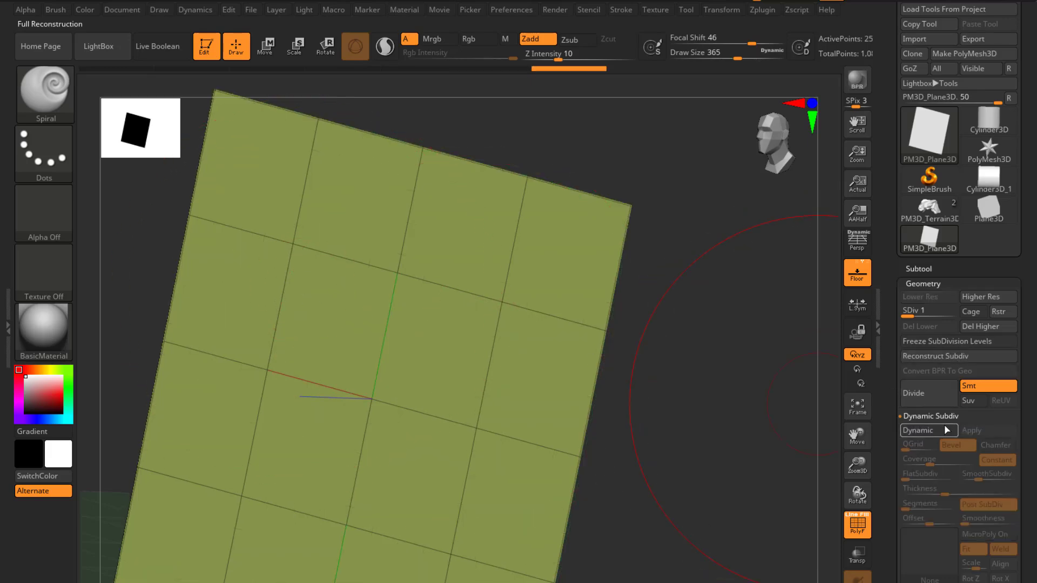
{"action": "left_click", "coordinate": [945, 427]}
{"action": "left_click_drag", "start_coordinate": [718, 408], "coordinate": [719, 444]}
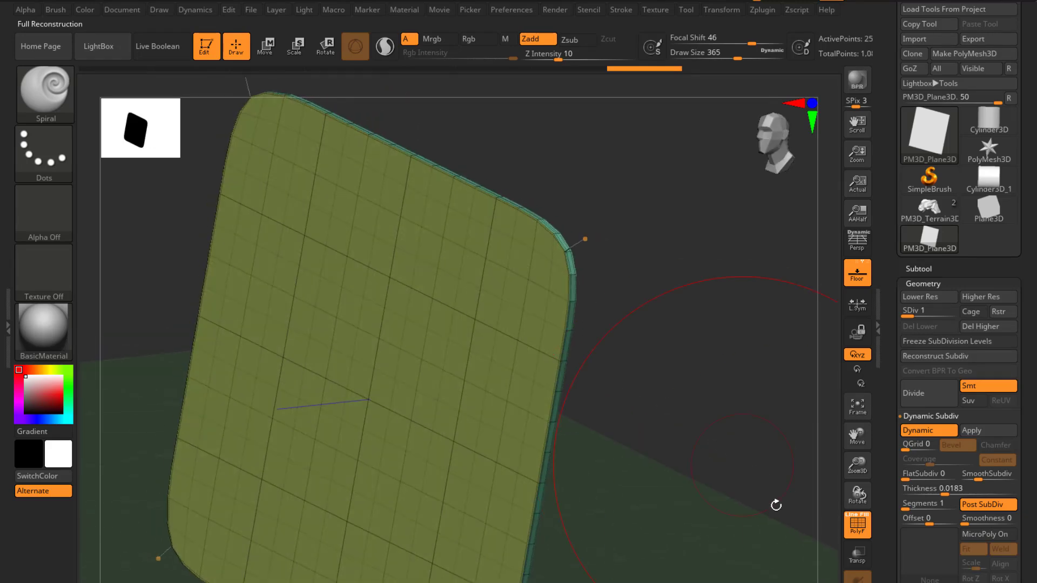
Try the Link02 MicroPoly pattern on the low-resolution plane, and switch MicroPoly off again
{"action": "left_click", "coordinate": [996, 535]}
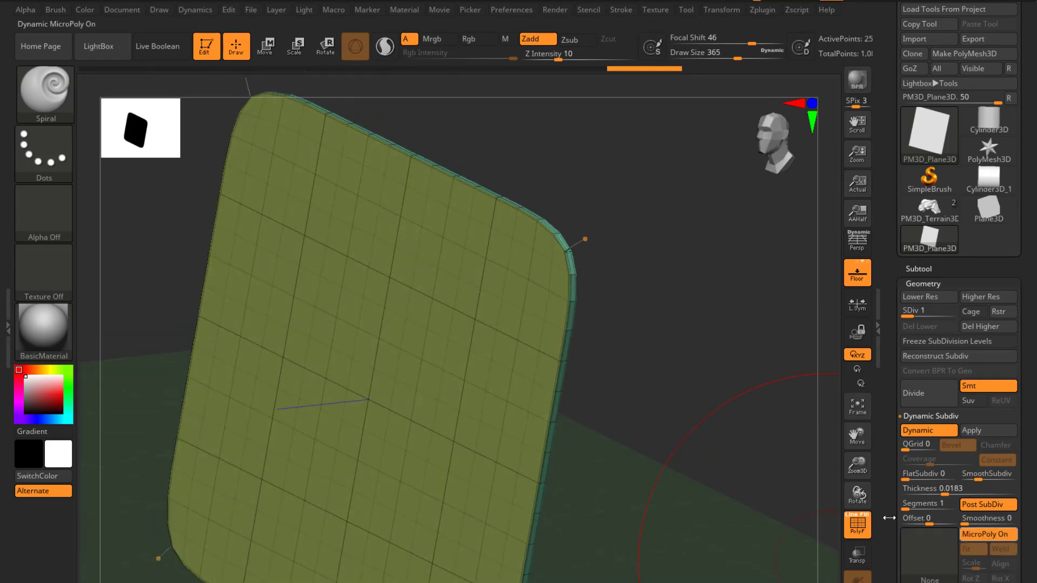
{"action": "left_click", "coordinate": [931, 552]}
{"action": "left_click", "coordinate": [610, 429]}
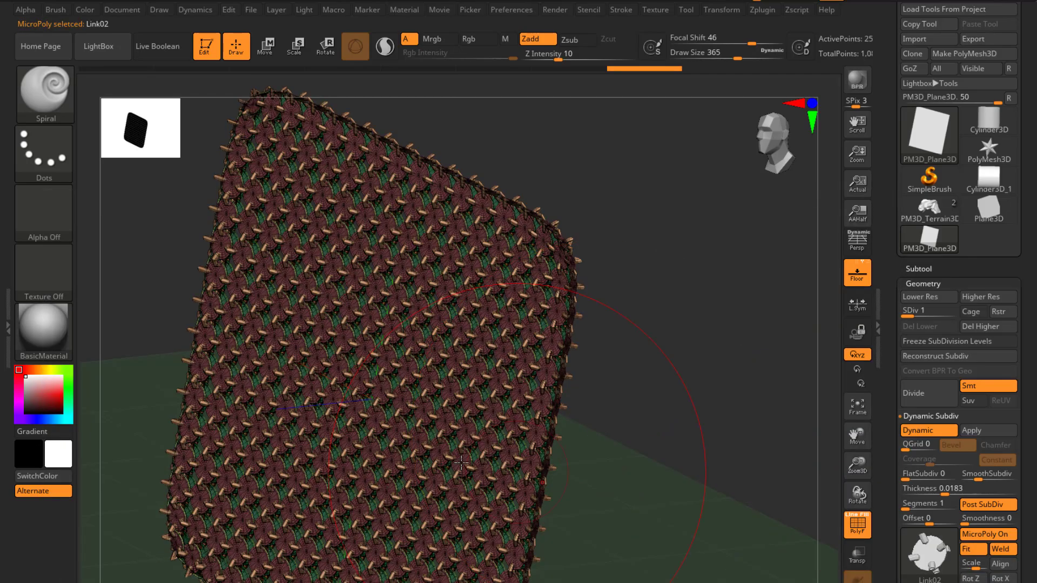
{"action": "left_click_drag", "start_coordinate": [691, 203], "coordinate": [696, 237]}
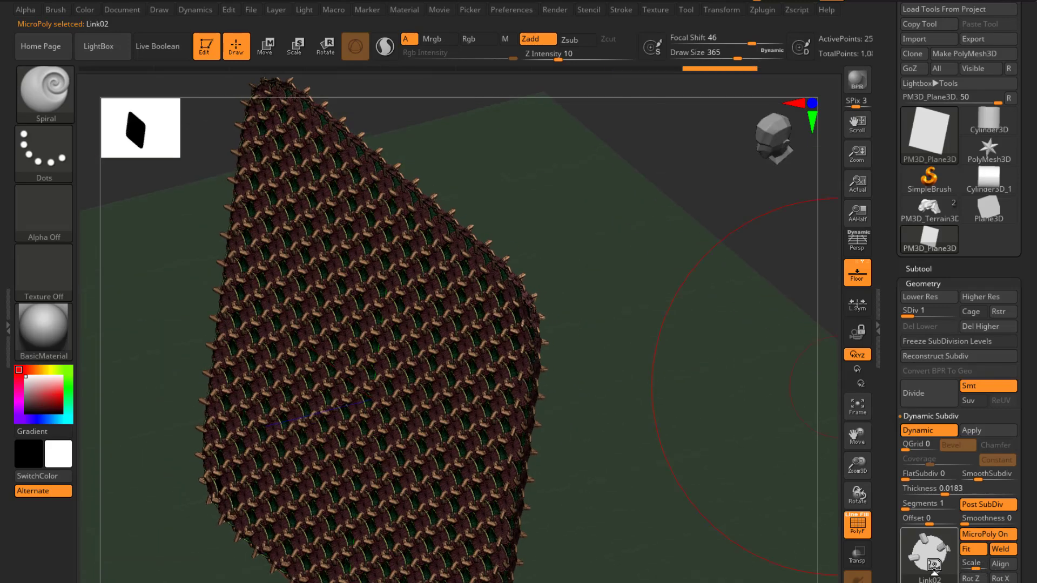
{"action": "left_click", "coordinate": [931, 562]}
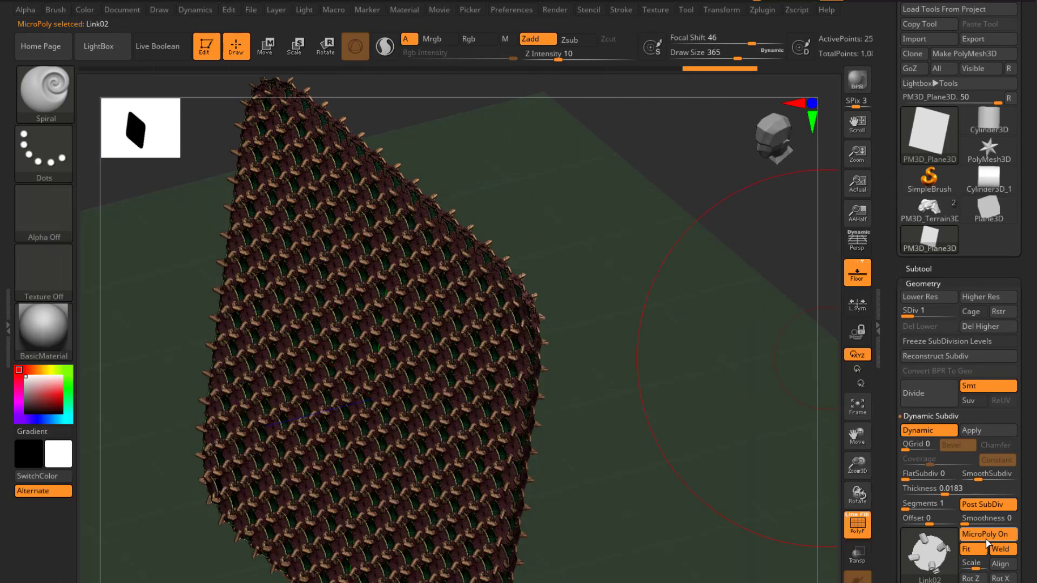
{"action": "left_click", "coordinate": [987, 538]}
Run a cloth simulation on the plane with Inflate enabled at amount 1, and undo it
{"action": "mouse_move", "coordinate": [595, 241]}
{"action": "left_mouse_down"}
{"action": "mouse_move", "coordinate": [627, 257]}
{"action": "mouse_move", "coordinate": [663, 303]}
{"action": "left_mouse_up"}
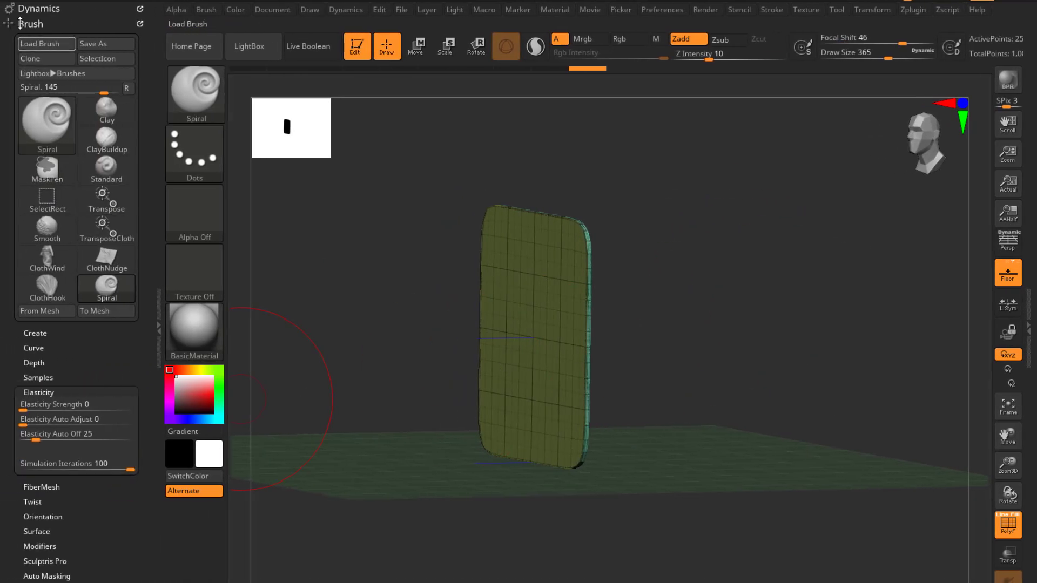
{"action": "left_click", "coordinate": [20, 24]}
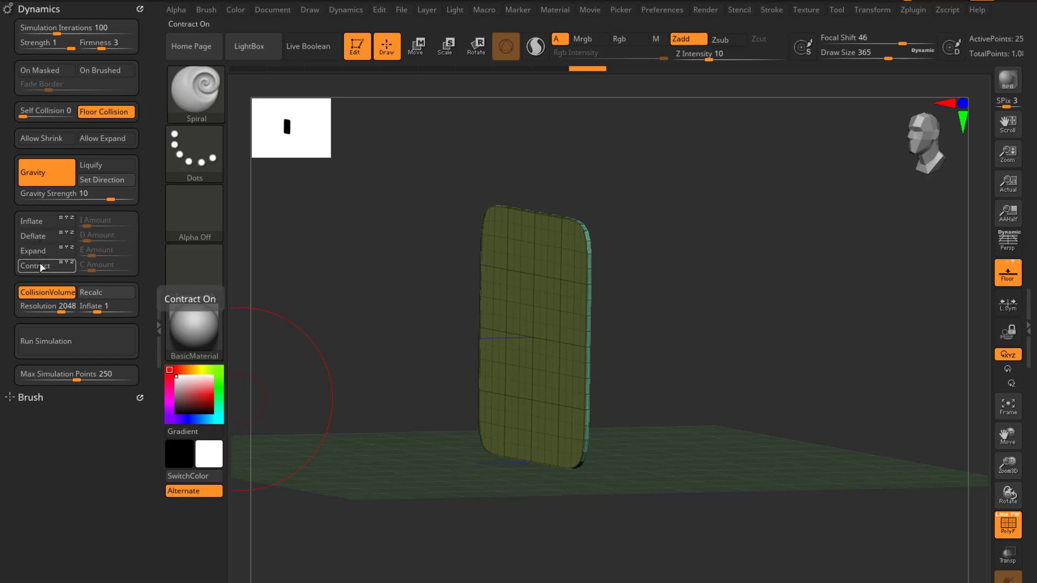
{"action": "left_click", "coordinate": [39, 225]}
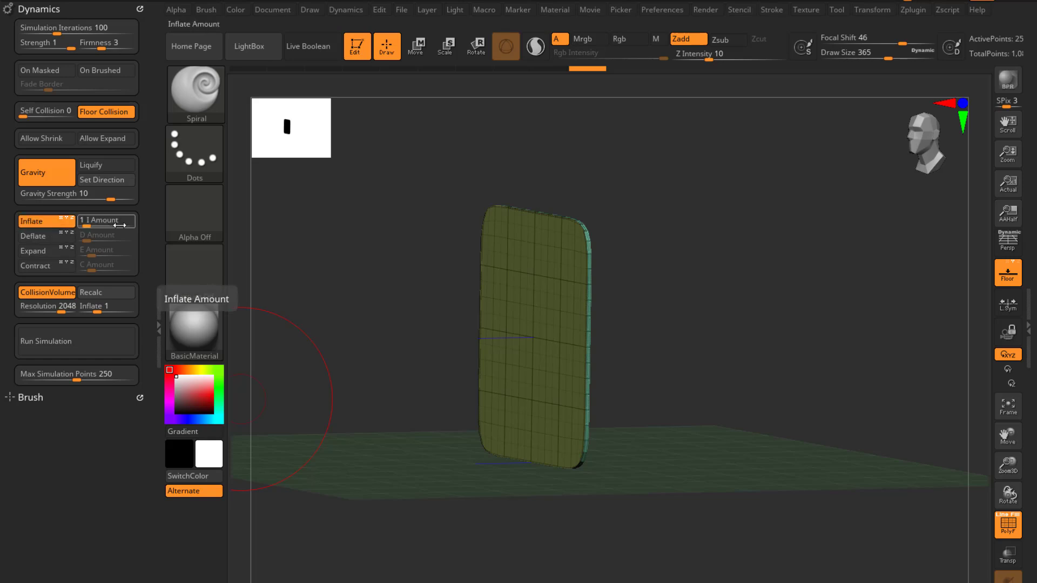
{"action": "left_click", "coordinate": [90, 340]}
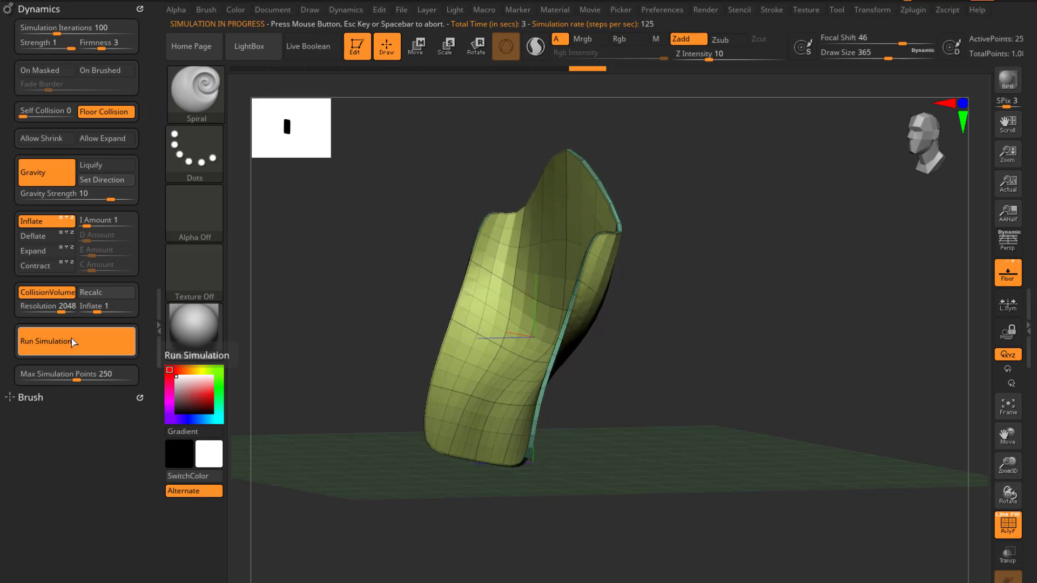
{"action": "left_click", "coordinate": [72, 341]}
{"action": "key", "text": "ctrl+z"}
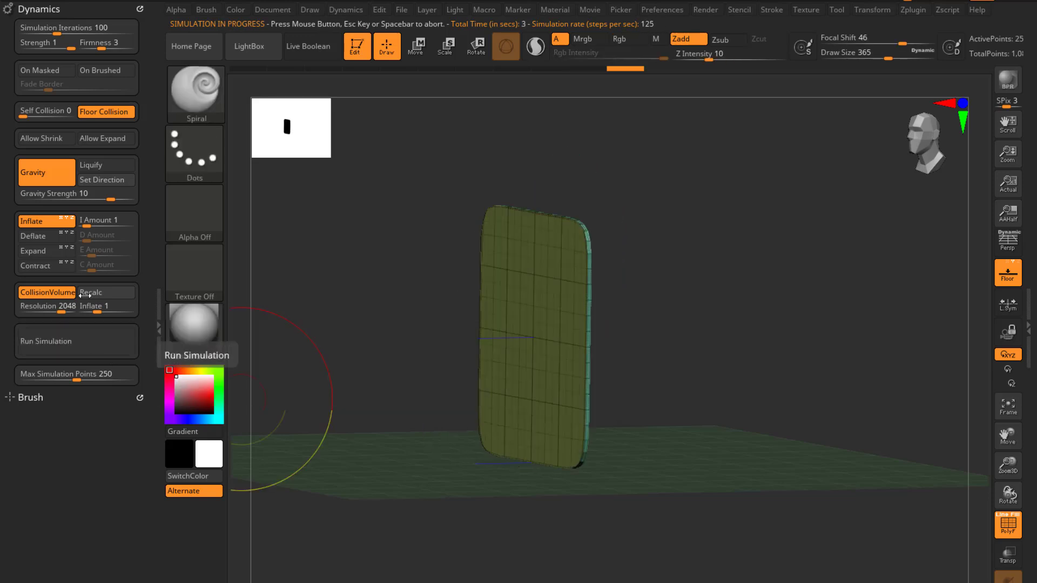
Swap Inflate for Expand at amount 1, run the simulation on the plane, and undo it
{"action": "left_click", "coordinate": [46, 252]}
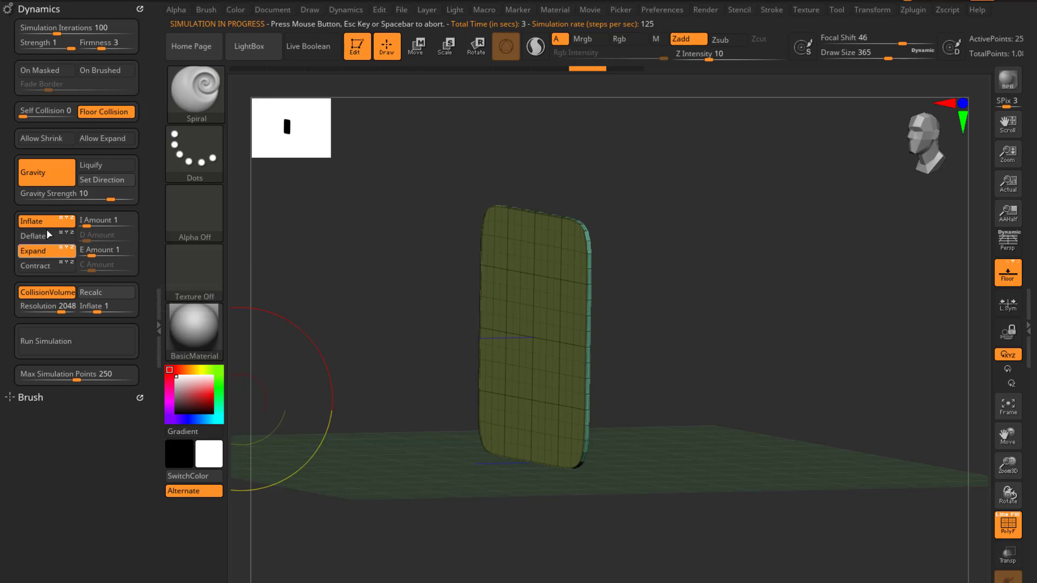
{"action": "left_click", "coordinate": [46, 223]}
{"action": "left_click", "coordinate": [77, 346]}
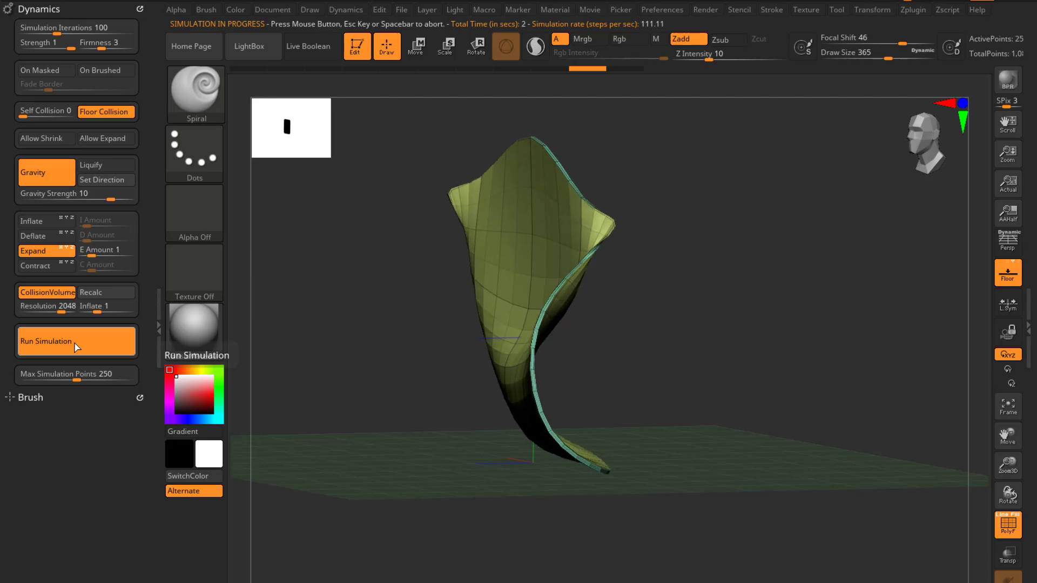
{"action": "left_click", "coordinate": [75, 343]}
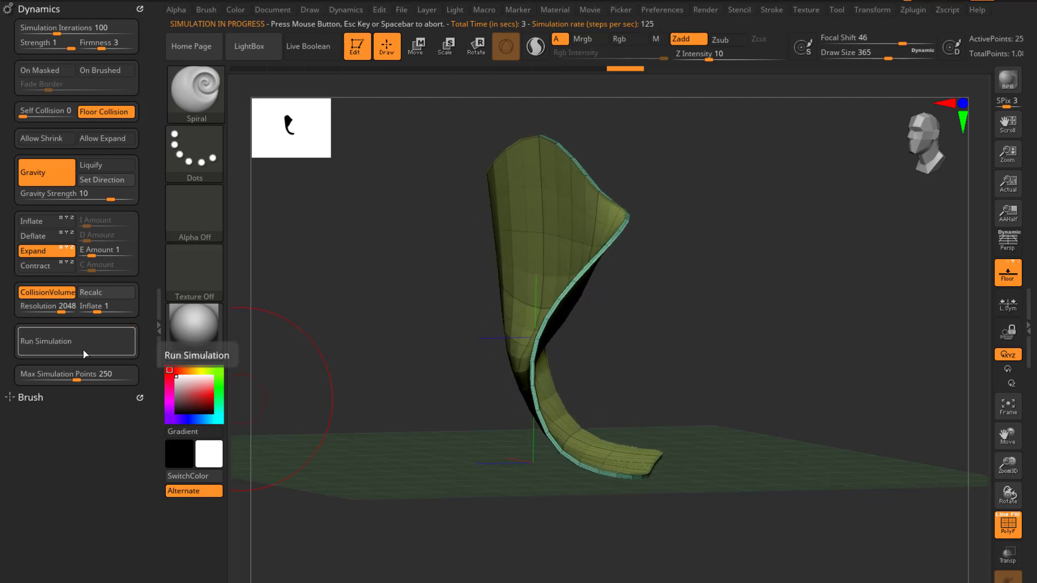
{"action": "key", "text": "ctrl+z"}
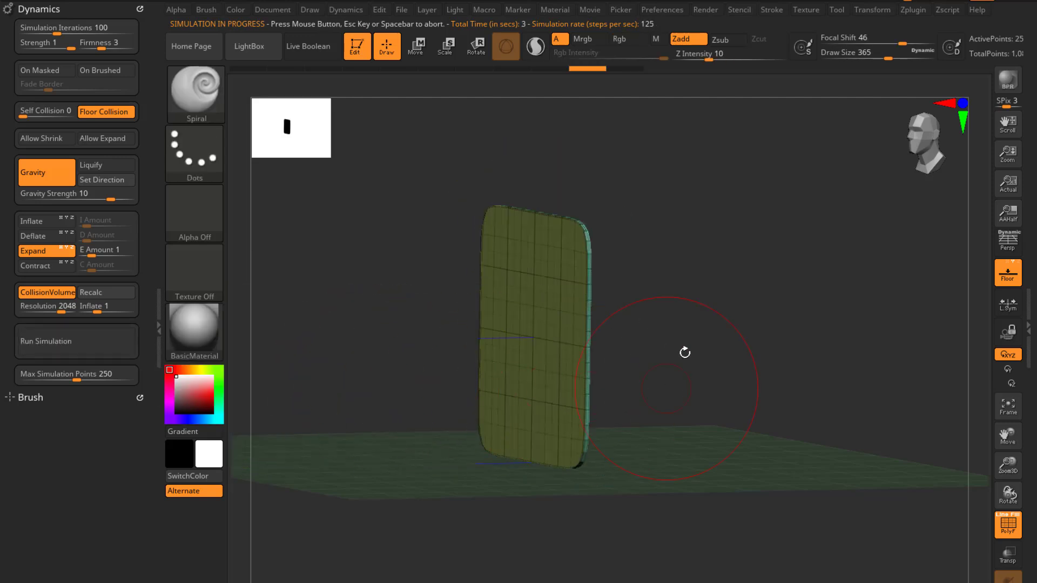
Inspect the plane's thick edge and apply its Dynamic Subdiv thickness as real geometry
{"action": "left_click_drag", "start_coordinate": [621, 330], "coordinate": [629, 300]}
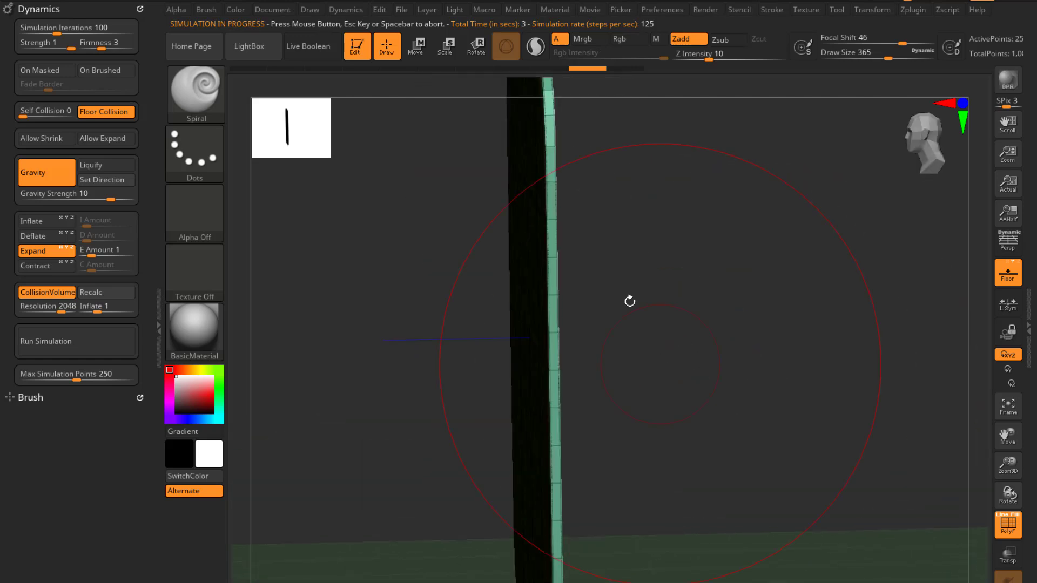
{"action": "left_click_drag", "start_coordinate": [570, 390], "coordinate": [535, 271]}
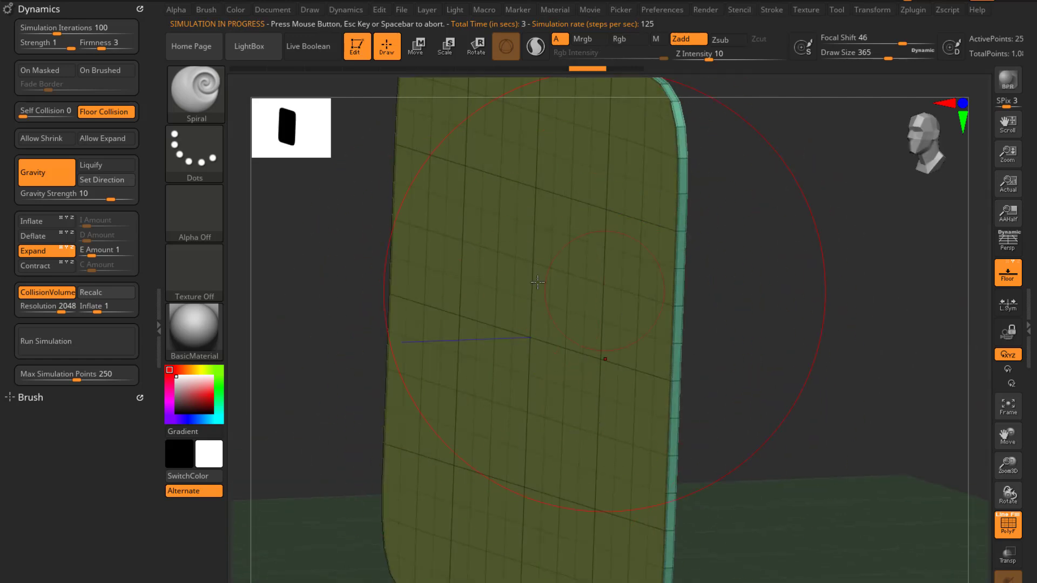
{"action": "left_click_drag", "start_coordinate": [777, 323], "coordinate": [700, 396]}
{"action": "mouse_move", "coordinate": [743, 431]}
{"action": "left_mouse_down"}
{"action": "mouse_move", "coordinate": [715, 419]}
{"action": "mouse_move", "coordinate": [755, 410]}
{"action": "mouse_move", "coordinate": [764, 420]}
{"action": "mouse_move", "coordinate": [748, 435]}
{"action": "mouse_move", "coordinate": [732, 418]}
{"action": "left_mouse_up"}
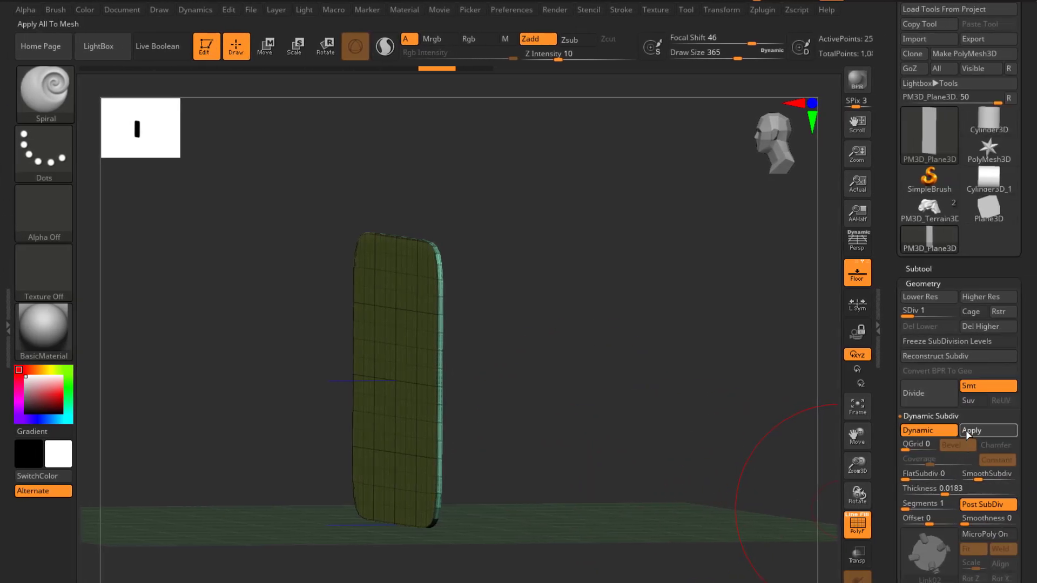
{"action": "left_click", "coordinate": [966, 430]}
{"action": "left_click_drag", "start_coordinate": [527, 357], "coordinate": [544, 374]}
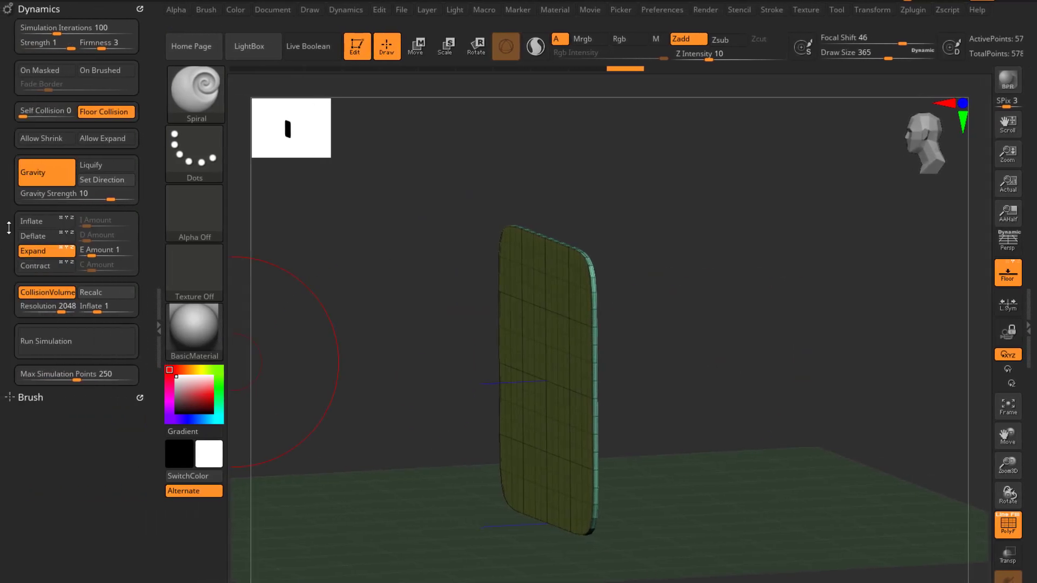
Switch off Gravity, Collision Volume and Expand for the simulation, and enable Inflate at amount 1 instead
{"action": "left_click", "coordinate": [63, 183]}
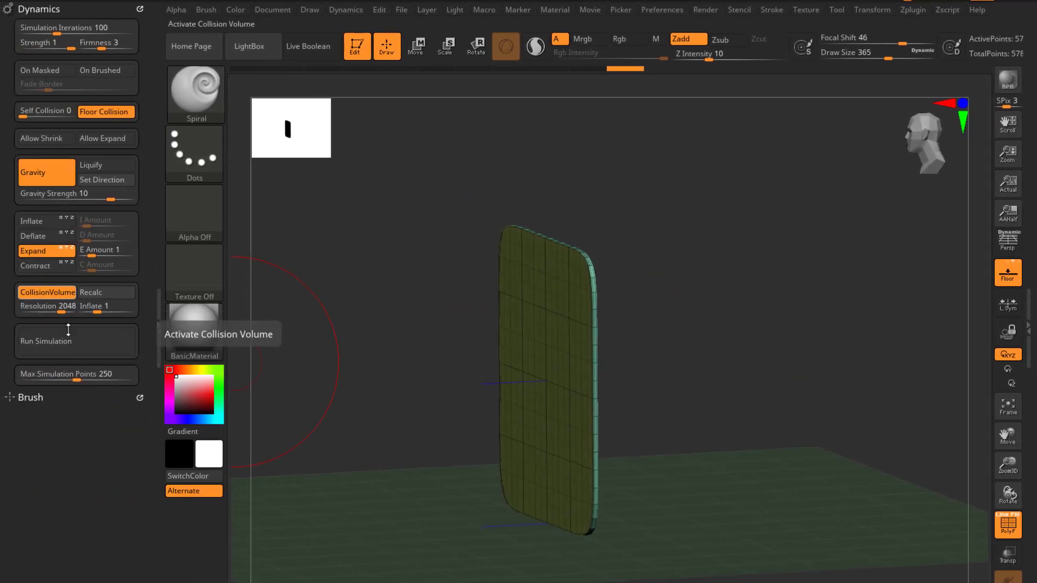
{"action": "left_click", "coordinate": [59, 300]}
{"action": "left_click", "coordinate": [54, 184]}
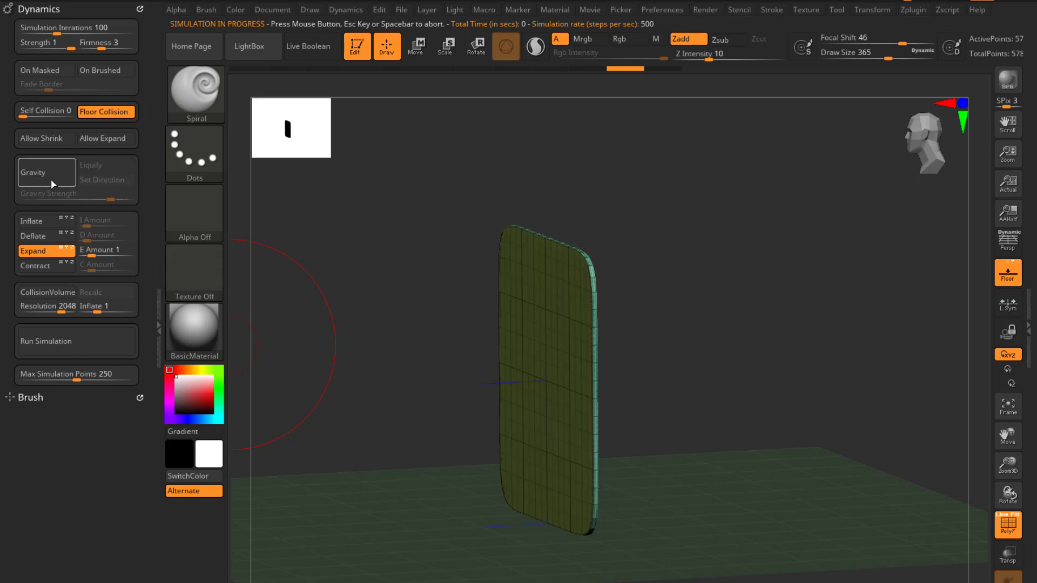
{"action": "left_click", "coordinate": [48, 252]}
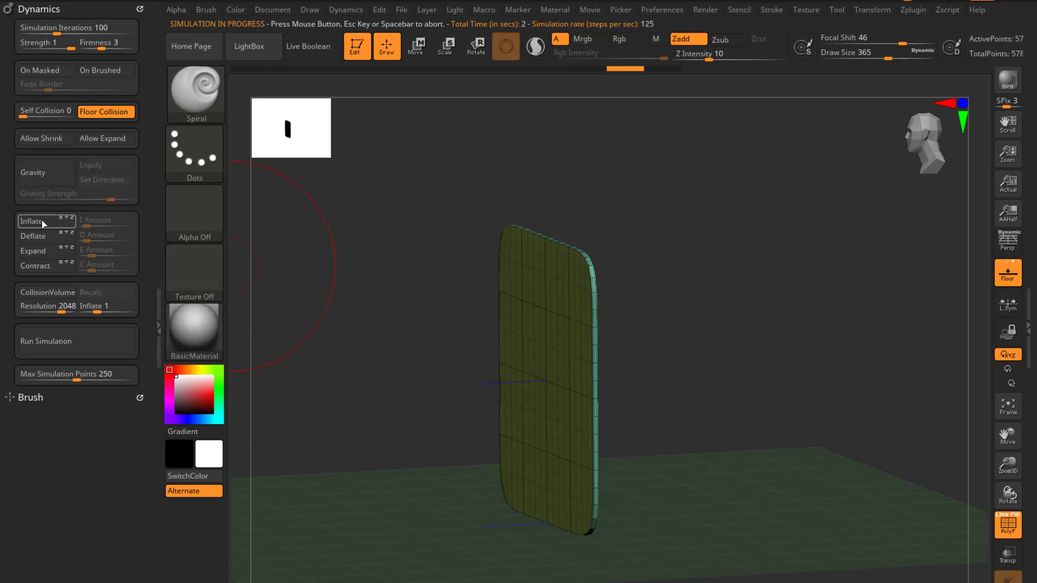
{"action": "left_click", "coordinate": [38, 221]}
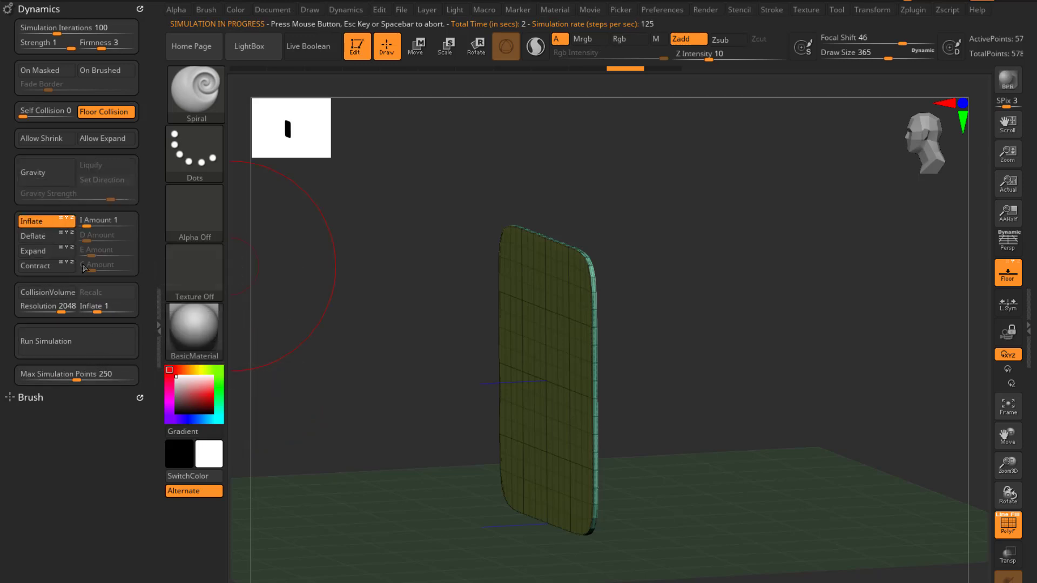
Run the Inflate simulation on the thickened plane to puff it into a pillow, and inspect its upper edge
{"action": "left_click", "coordinate": [90, 346]}
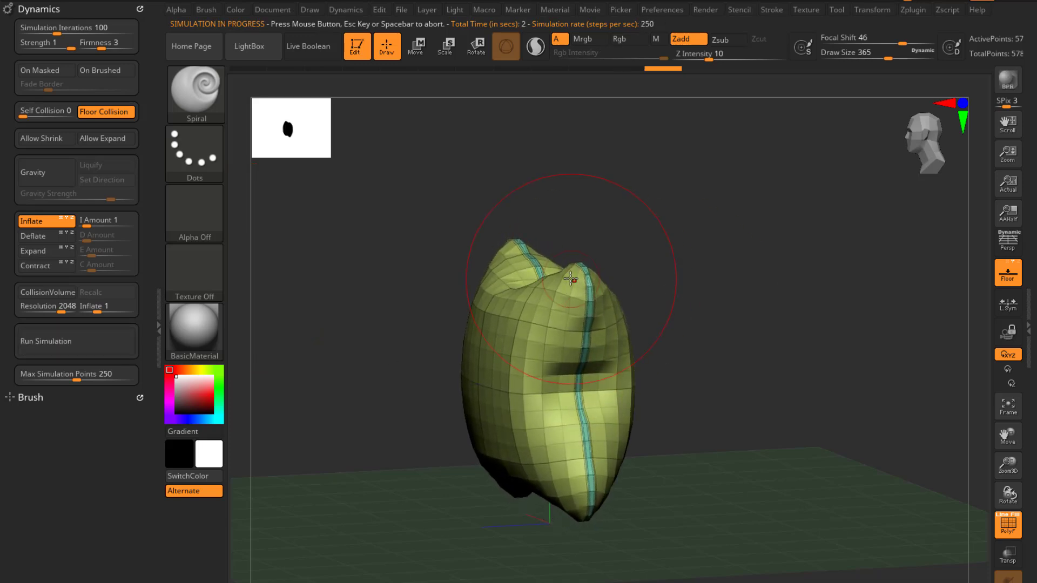
{"action": "mouse_move", "coordinate": [722, 304]}
{"action": "left_mouse_down"}
{"action": "mouse_move", "coordinate": [645, 297]}
{"action": "mouse_move", "coordinate": [699, 319]}
{"action": "mouse_move", "coordinate": [869, 327]}
{"action": "left_mouse_up"}
{"action": "mouse_move", "coordinate": [797, 401]}
{"action": "left_mouse_down", "text": "alt"}
{"action": "mouse_move", "coordinate": [818, 428]}
{"action": "mouse_move", "coordinate": [800, 505]}
{"action": "left_mouse_up", "text": "alt"}
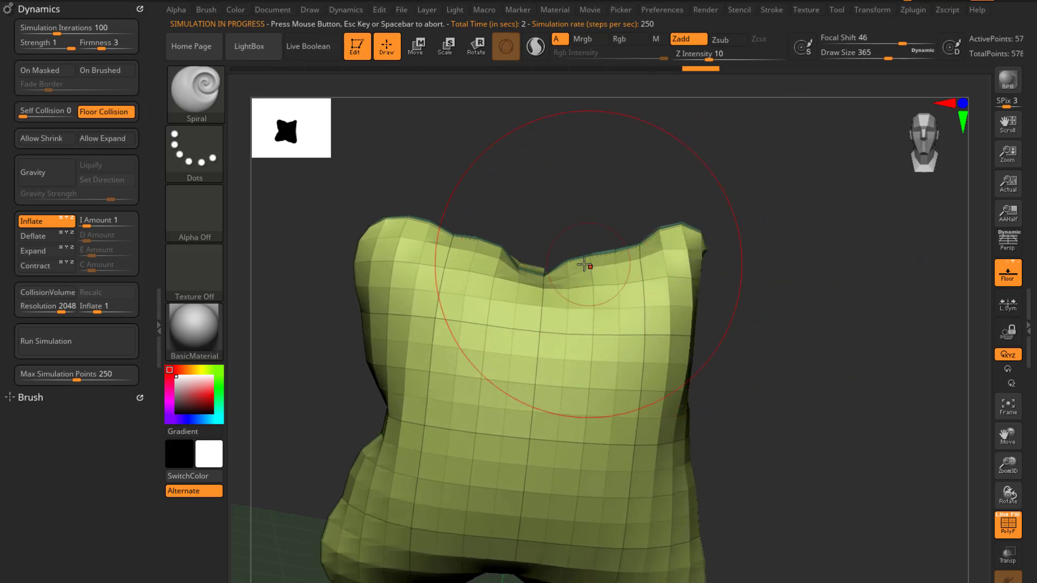
Choose the ClothSlide brush and pull the pillow's upper part with simulated cloth strokes
{"action": "left_click", "coordinate": [181, 91]}
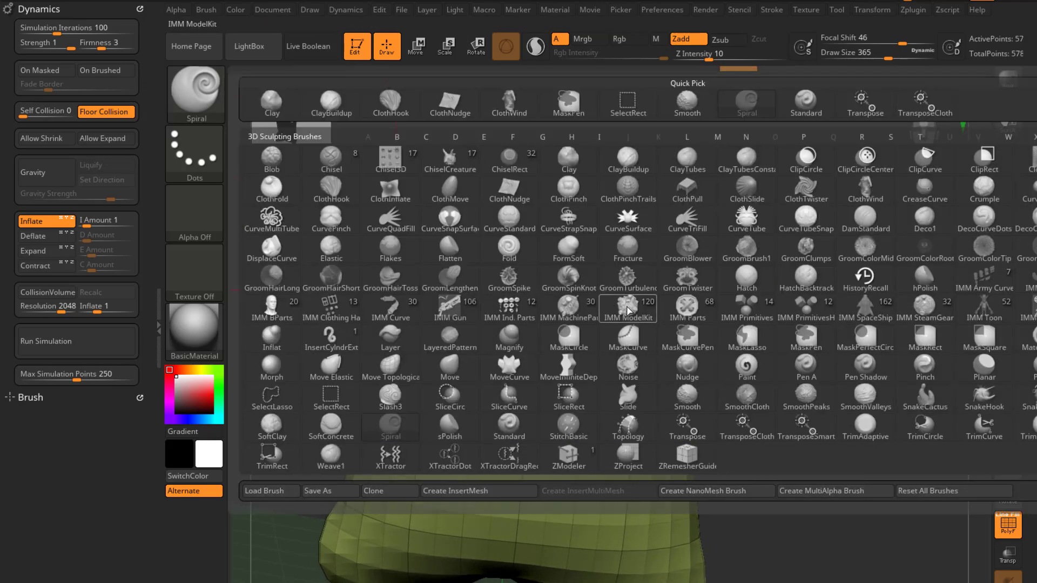
{"action": "mouse_move", "coordinate": [628, 310]}
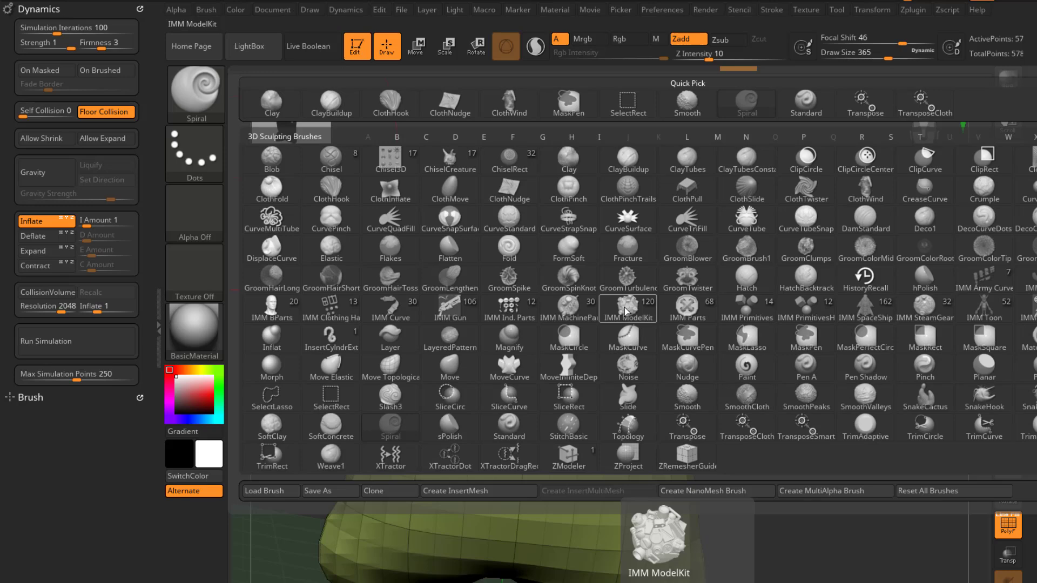
{"action": "key", "text": "c"}
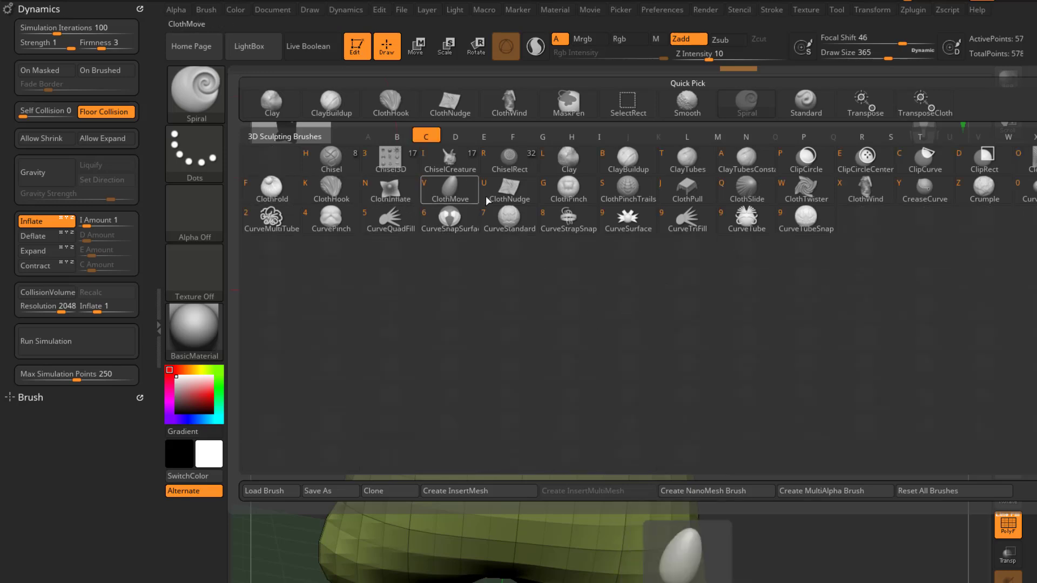
{"action": "left_click", "coordinate": [746, 203]}
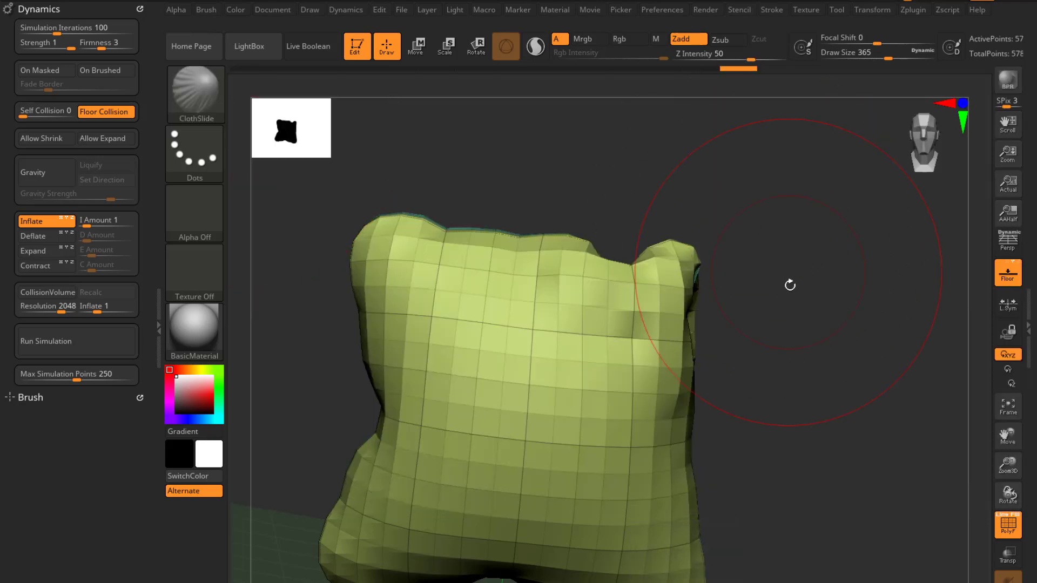
{"action": "mouse_move", "coordinate": [670, 270]}
{"action": "left_mouse_down"}
{"action": "mouse_move", "coordinate": [680, 238]}
{"action": "mouse_move", "coordinate": [578, 232]}
{"action": "mouse_move", "coordinate": [484, 202]}
{"action": "left_mouse_up"}
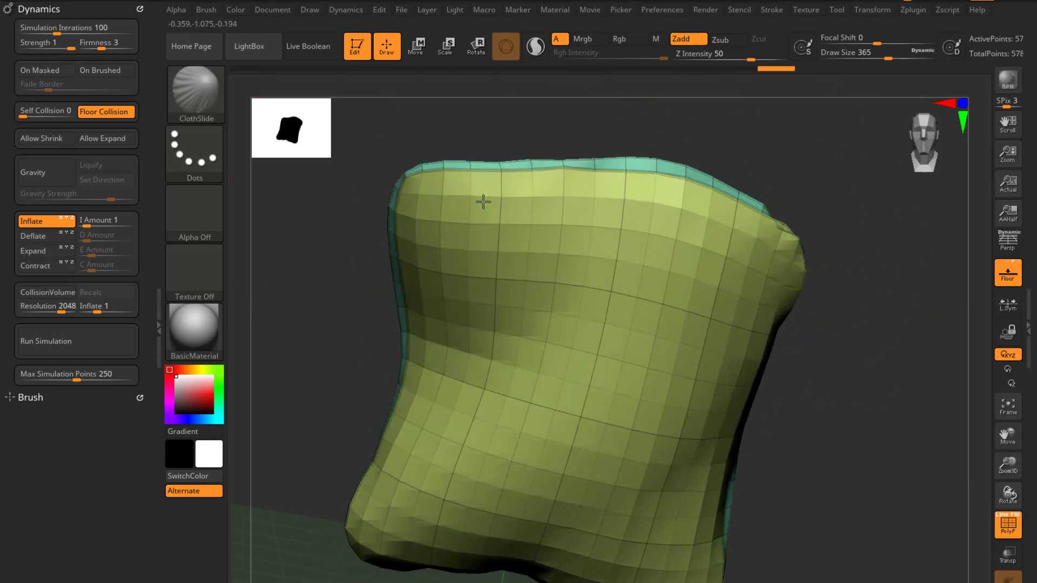
Rerun the Inflate simulation on the pillow, try it with Gravity added, then undo that run and switch Gravity off
{"action": "left_click", "coordinate": [79, 337]}
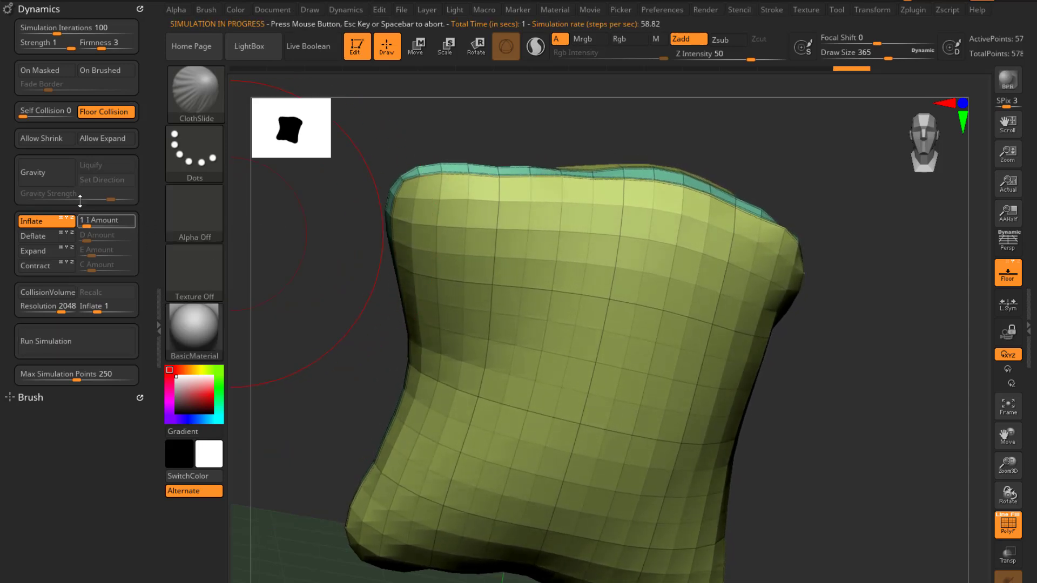
{"action": "left_click", "coordinate": [52, 180]}
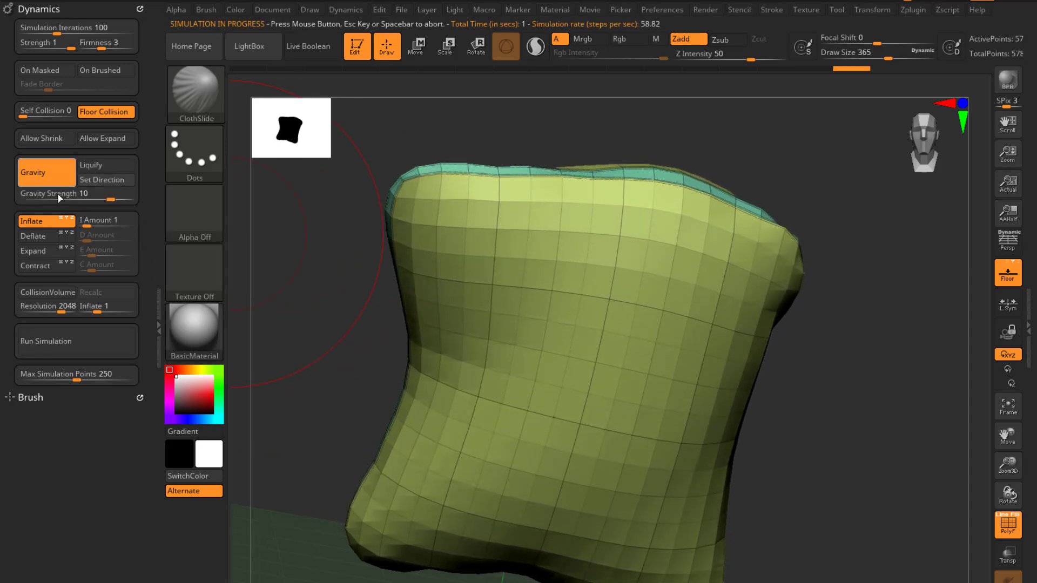
{"action": "left_click", "coordinate": [108, 353]}
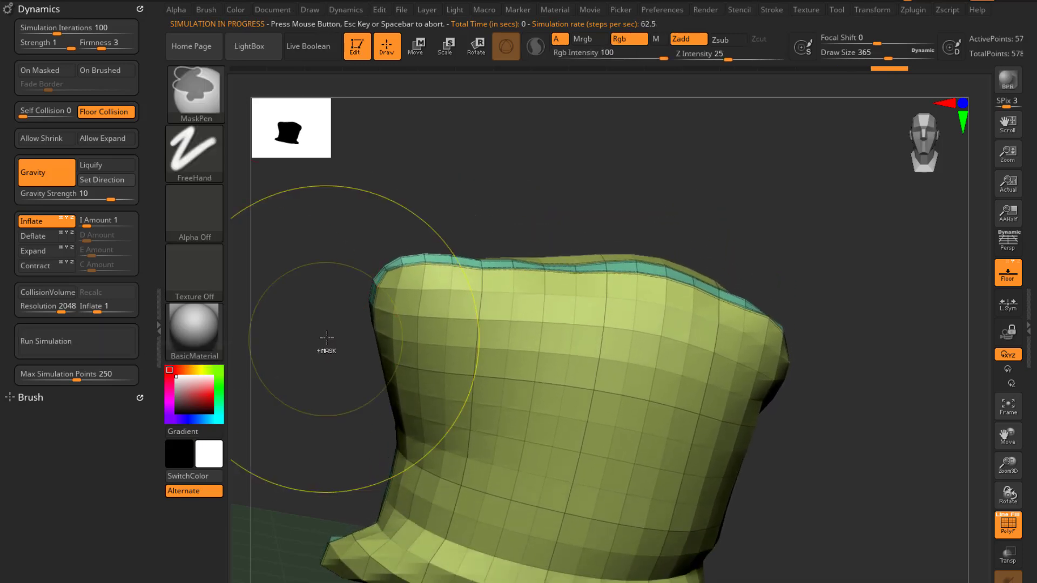
{"action": "key", "text": "ctrl+z"}
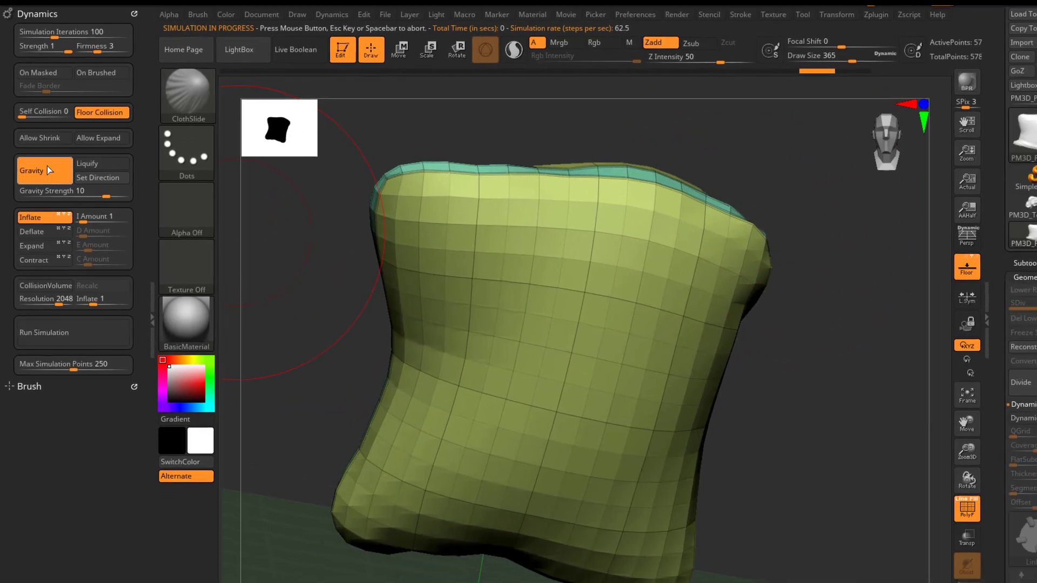
{"action": "left_click", "coordinate": [48, 171]}
Preview the pillow with Dynamic Subdiv smoothing, and undo back to its shape before the ClothSlide strokes
{"action": "left_click", "coordinate": [961, 394]}
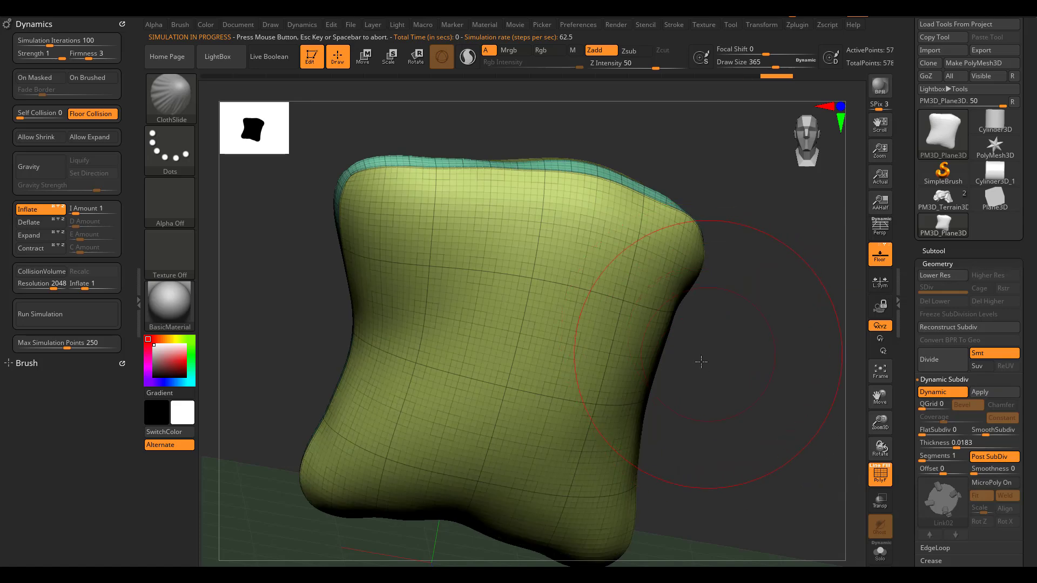
{"action": "left_click_drag", "start_coordinate": [695, 359], "coordinate": [591, 292]}
{"action": "key", "text": "ctrl+z"}
{"action": "key", "text": "ctrl+z"}
{"action": "key", "text": "ctrl+z"}
{"action": "key", "text": "ctrl+z"}
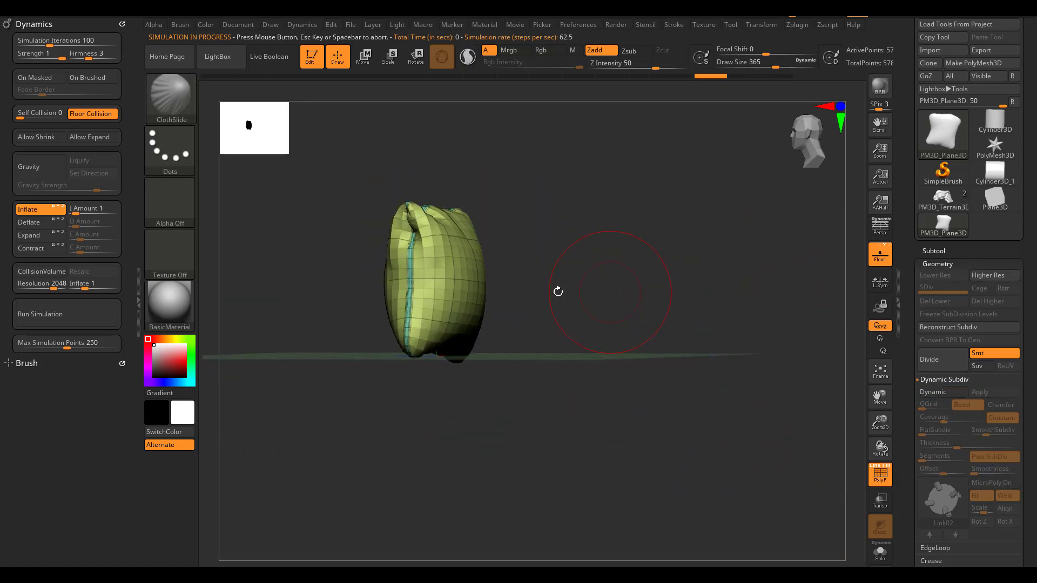
Smooth the pillow with Dynamic Subdiv and choose the TransposeCloth brush, viewing the pillow straight from the front
{"action": "left_click", "coordinate": [937, 393]}
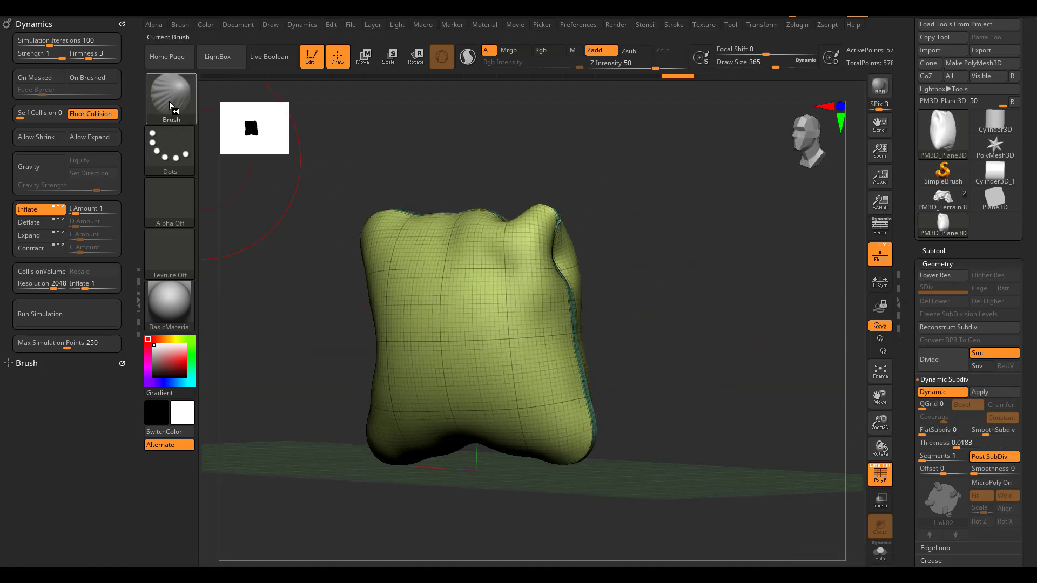
{"action": "left_click", "coordinate": [169, 101]}
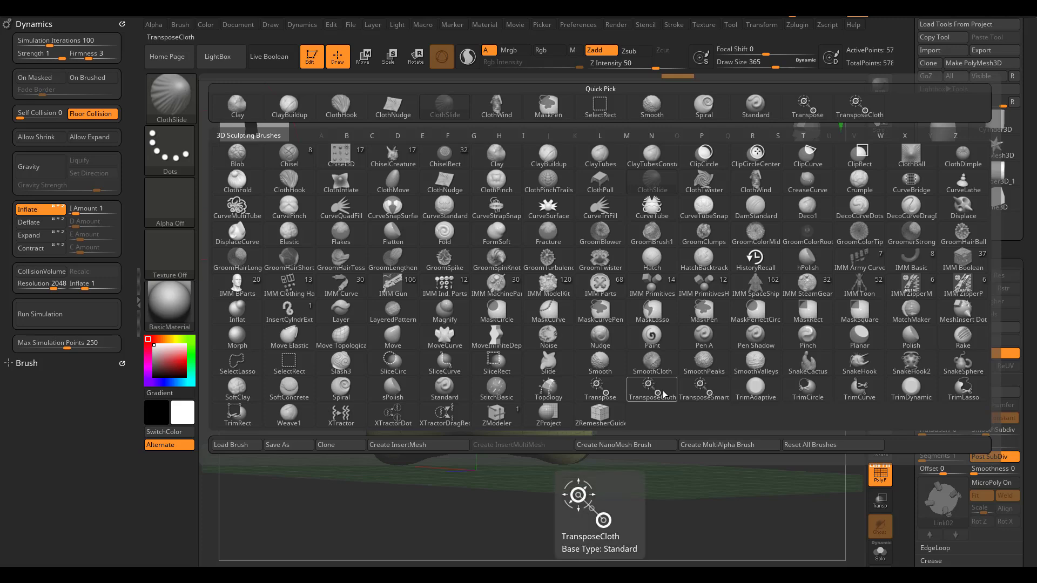
{"action": "left_click", "coordinate": [664, 395]}
{"action": "left_click_drag", "start_coordinate": [668, 299], "coordinate": [643, 308], "text": "shift"}
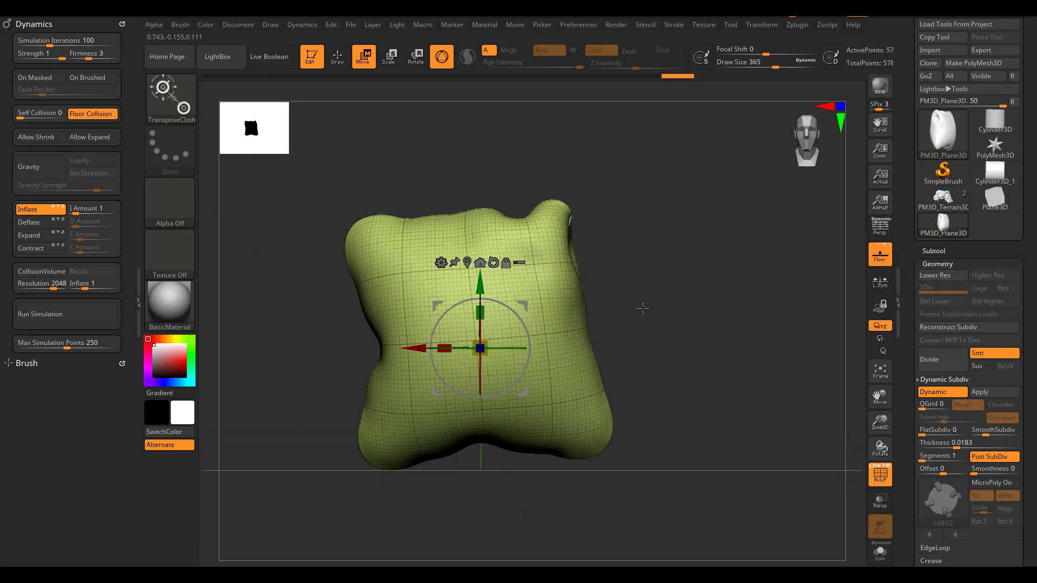
Try moving and rotating the pillow with the TransposeCloth gizmo, undoing each attempt
{"action": "left_click_drag", "start_coordinate": [527, 305], "coordinate": [397, 120]}
{"action": "key", "text": "ctrl+z"}
{"action": "key", "text": "ctrl+z"}
{"action": "key", "text": "ctrl+z"}
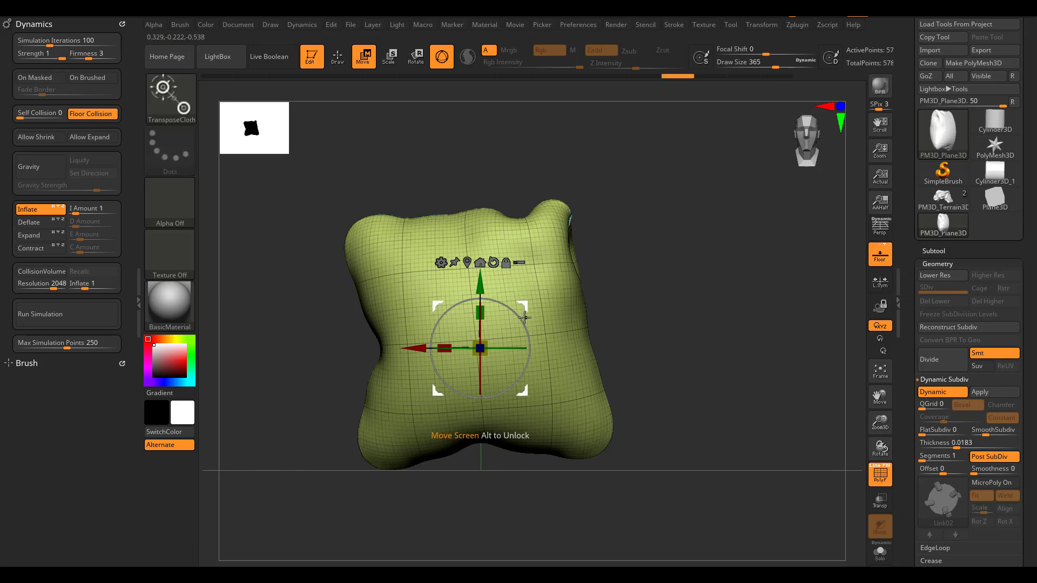
{"action": "left_click_drag", "start_coordinate": [518, 305], "coordinate": [244, 241]}
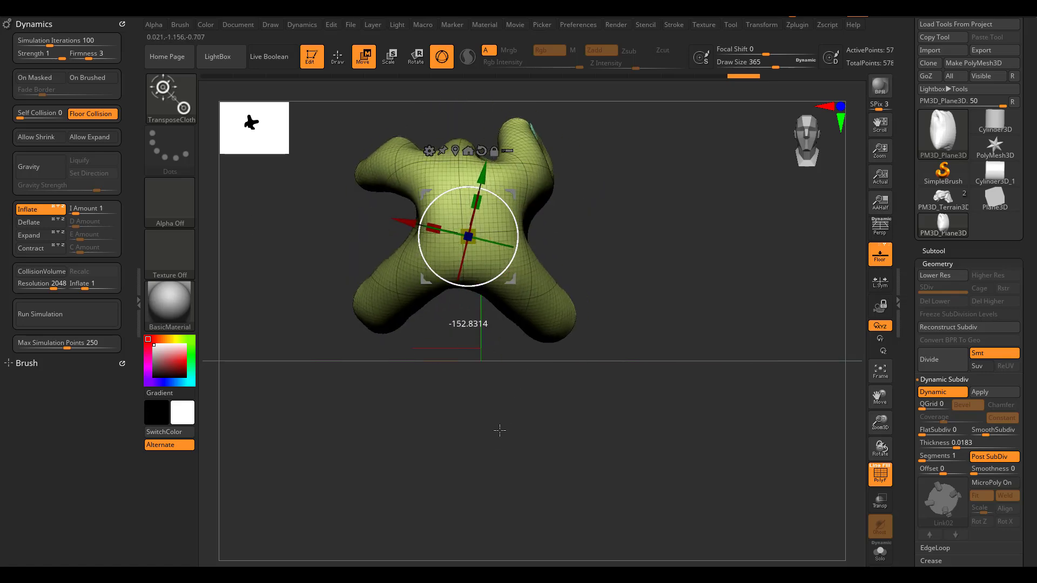
{"action": "key", "text": "ctrl+z"}
Turn off Dynamic Subdiv on the pillow and load the DemoHeadFemale.ZPR project
{"action": "left_click_drag", "start_coordinate": [718, 205], "coordinate": [477, 250]}
{"action": "key", "text": "shift+d"}
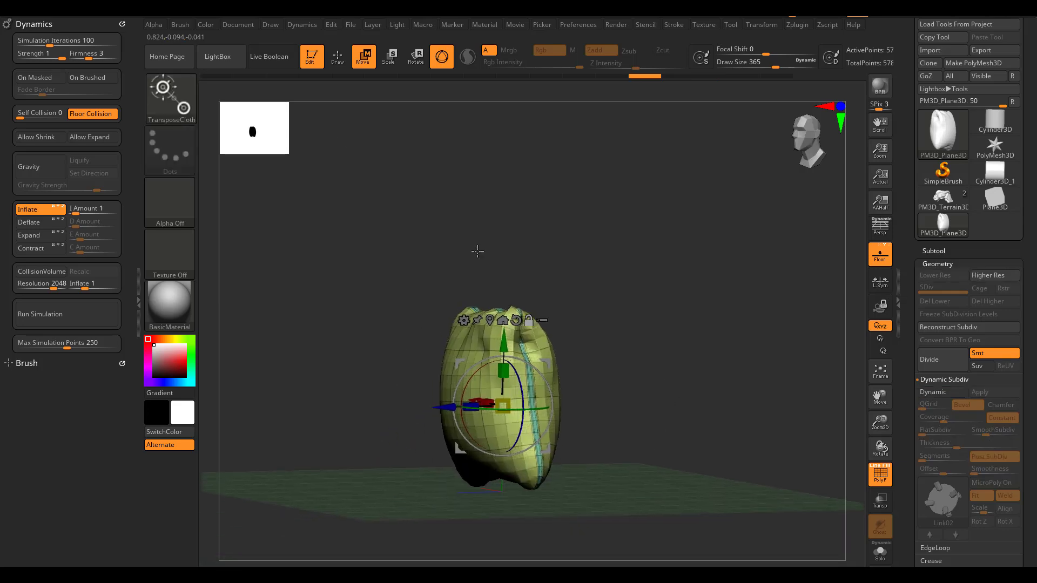
{"action": "left_click", "coordinate": [229, 63]}
{"action": "left_click", "coordinate": [602, 267]}
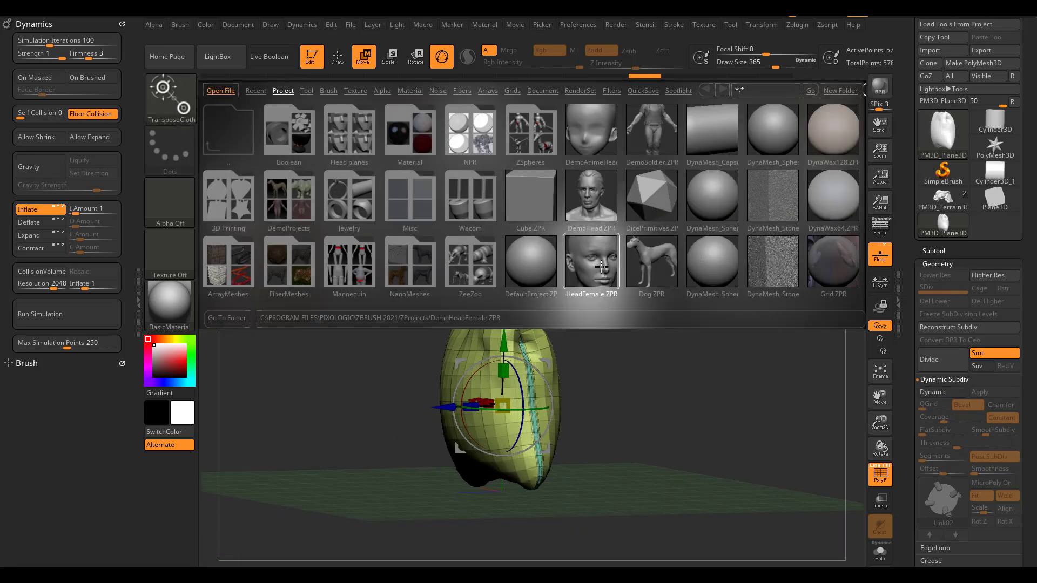
{"action": "left_click", "coordinate": [558, 328]}
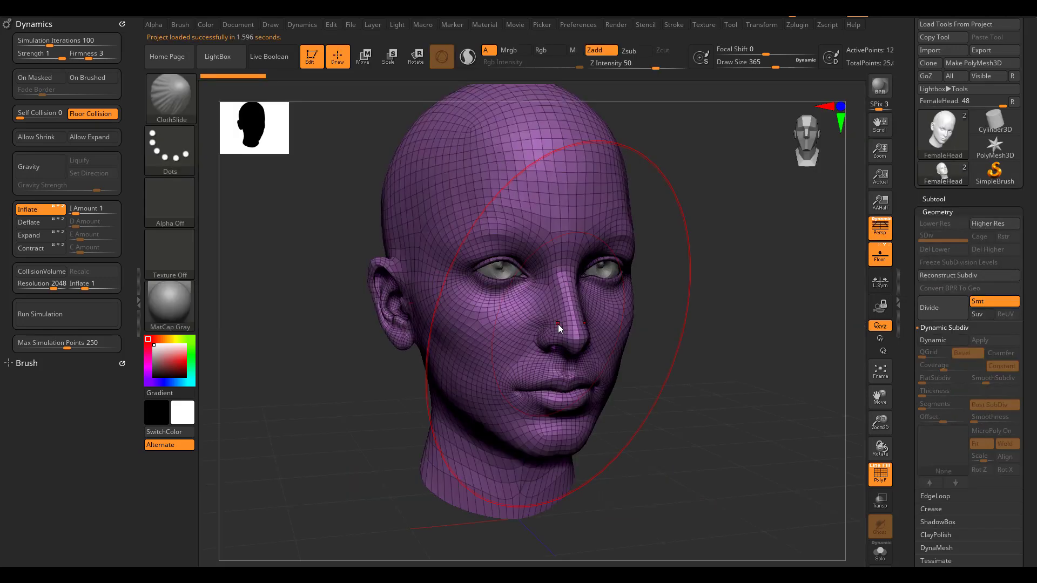
Append a Plane3D as a new subtool to the female head
{"action": "right_click_drag", "start_coordinate": [724, 313], "coordinate": [618, 356], "text": "ctrl"}
{"action": "left_click_drag", "start_coordinate": [617, 355], "coordinate": [594, 363]}
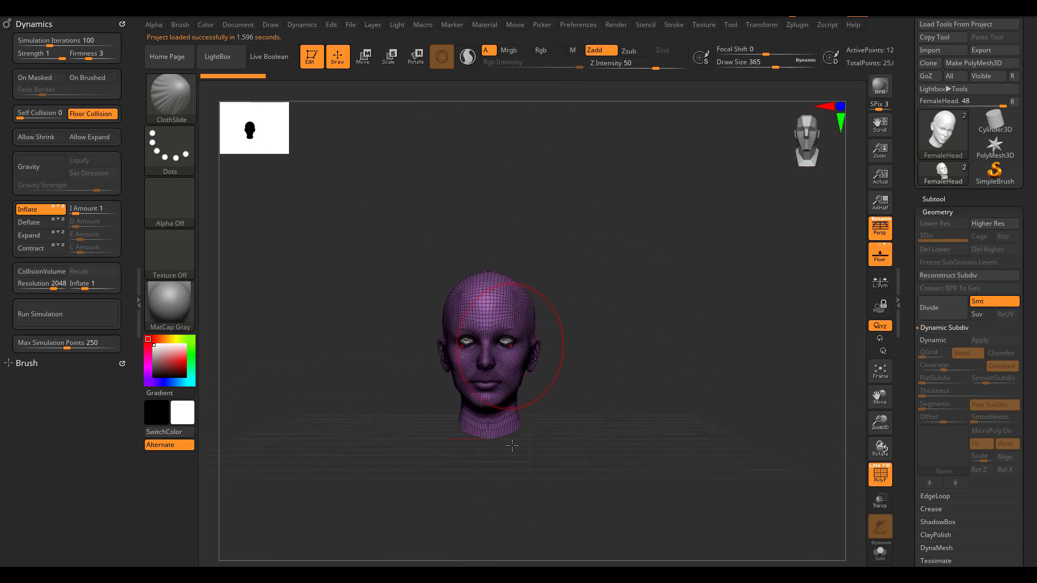
{"action": "left_click", "coordinate": [948, 201]}
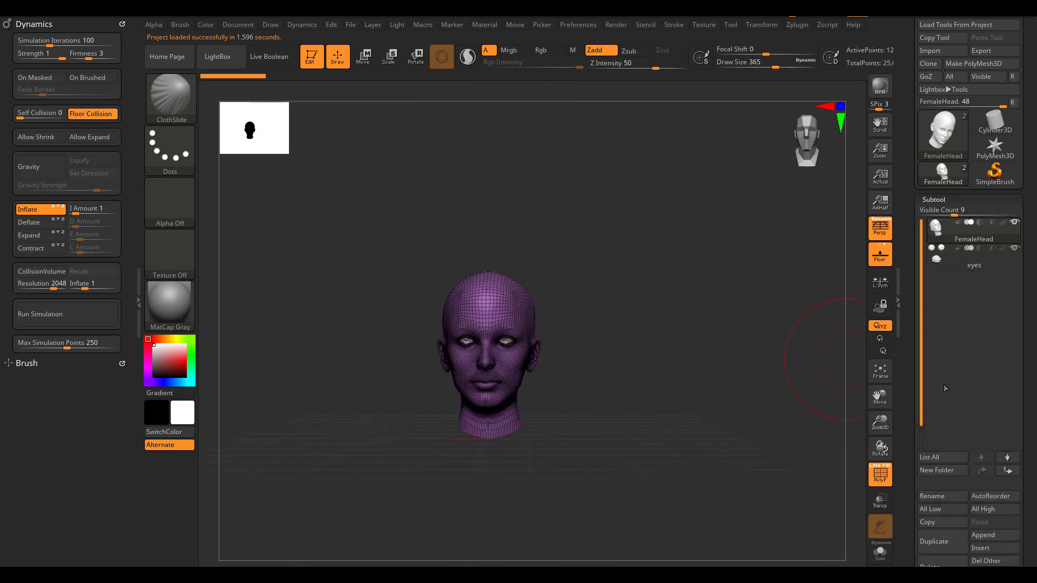
{"action": "left_click", "coordinate": [991, 540]}
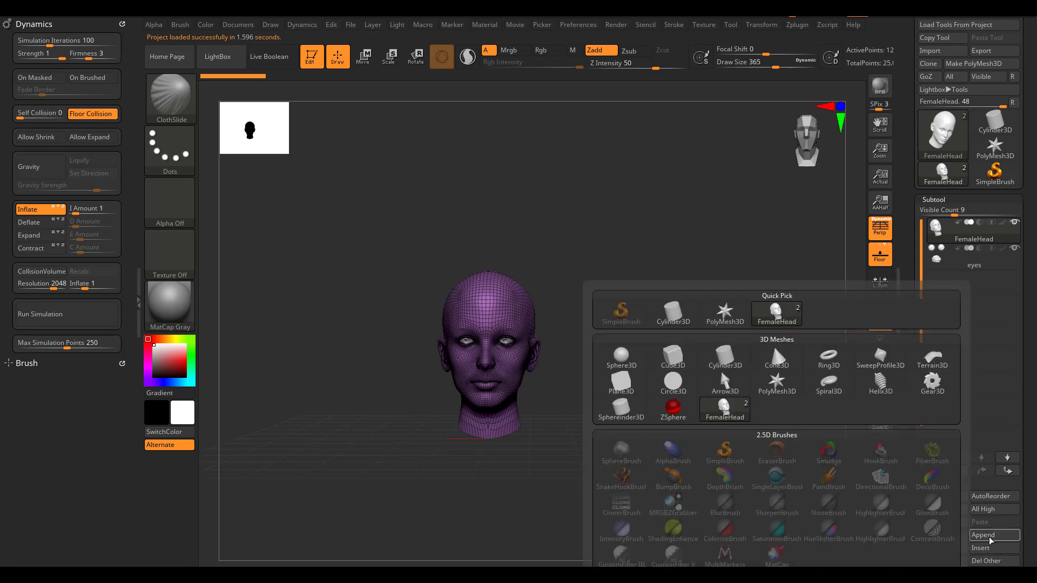
{"action": "left_click", "coordinate": [634, 388]}
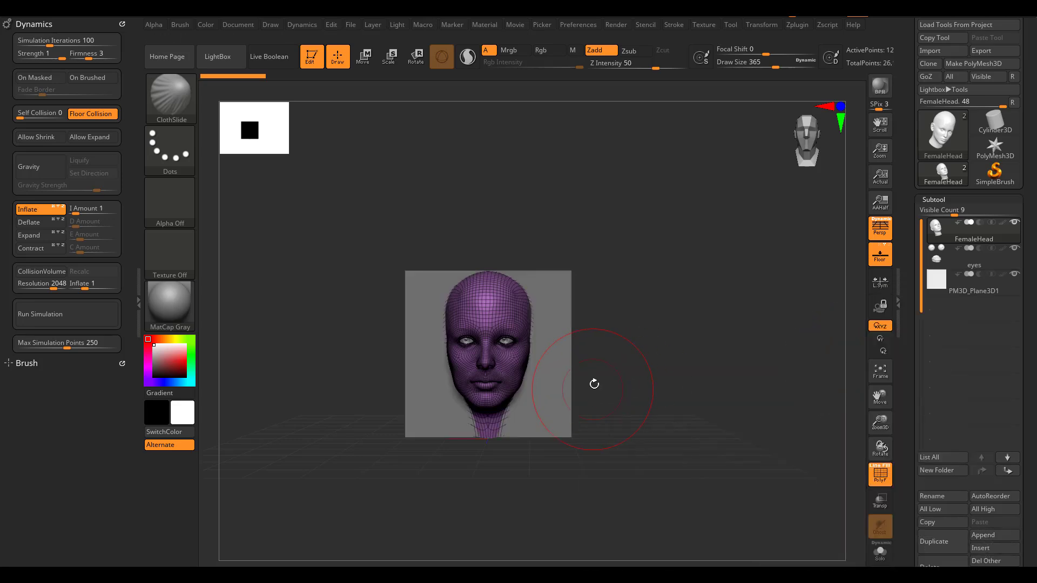
Select the appended plane, enlarge it with the Transpose gizmo, and lay it horizontally above the female head
{"action": "mouse_move", "coordinate": [589, 385]}
{"action": "left_mouse_down"}
{"action": "mouse_move", "coordinate": [717, 391]}
{"action": "mouse_move", "coordinate": [620, 358]}
{"action": "left_mouse_up"}
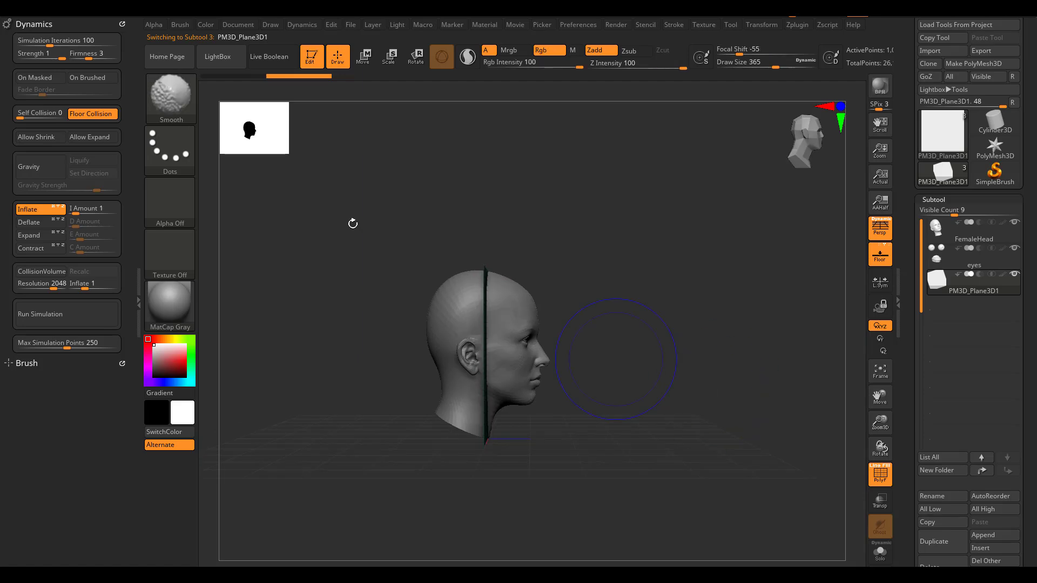
{"action": "left_click", "coordinate": [390, 57]}
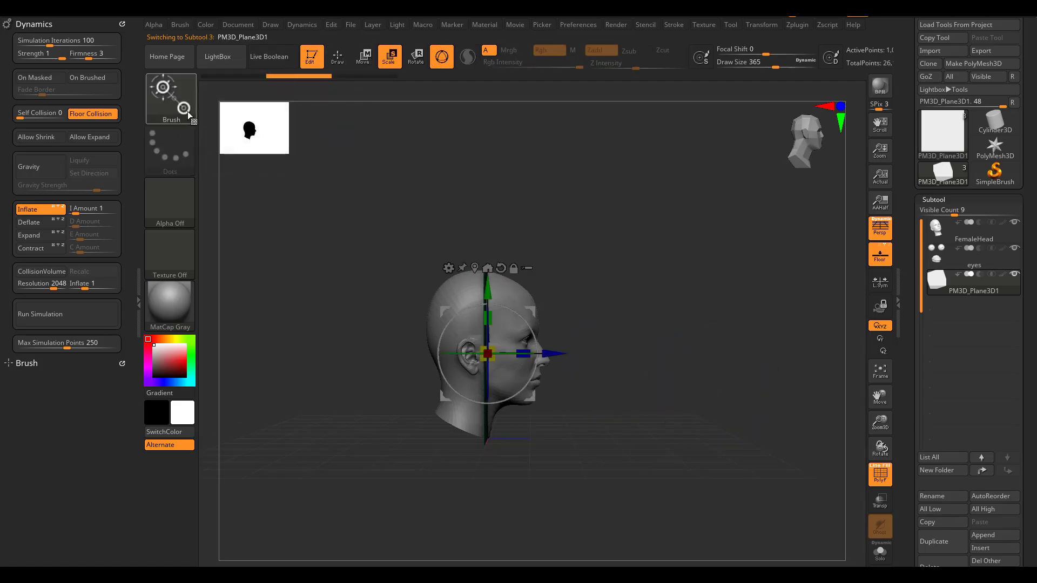
{"action": "left_click", "coordinate": [168, 104]}
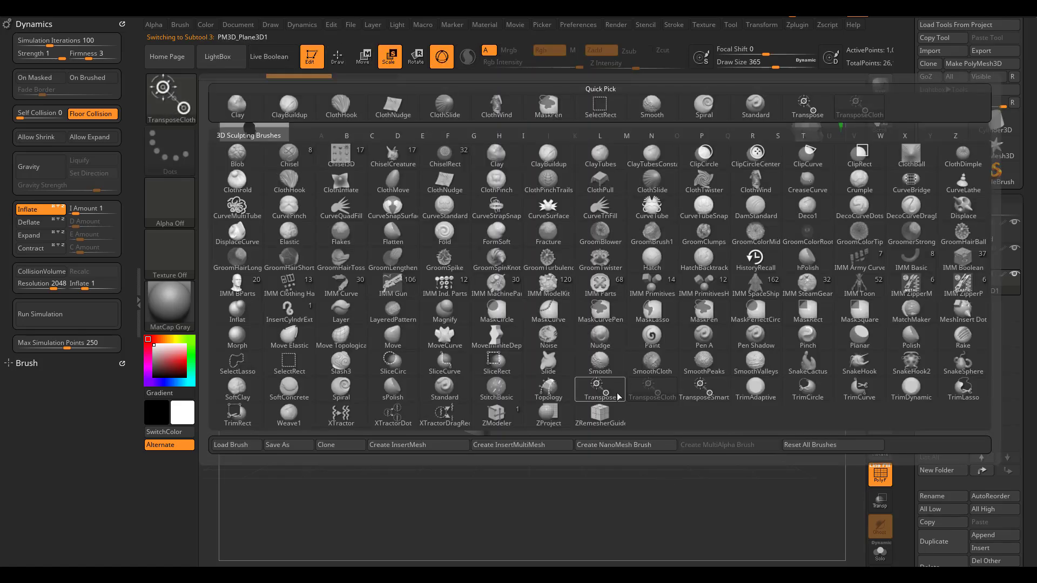
{"action": "left_click", "coordinate": [599, 392]}
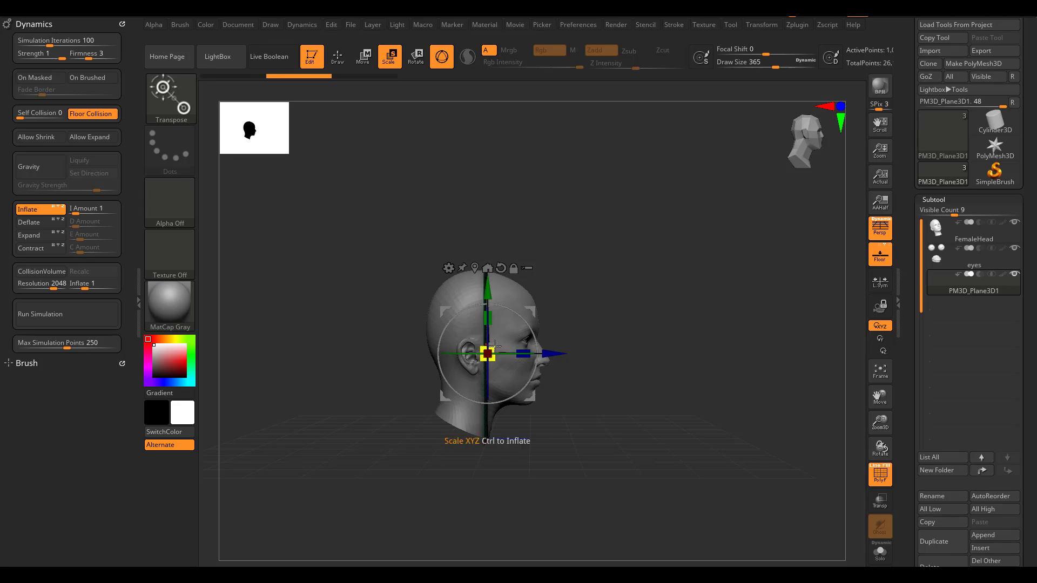
{"action": "left_click_drag", "start_coordinate": [495, 347], "coordinate": [583, 308]}
{"action": "left_click_drag", "start_coordinate": [536, 335], "coordinate": [487, 131]}
{"action": "right_click_drag", "start_coordinate": [674, 343], "coordinate": [614, 389], "text": "ctrl"}
{"action": "right_click_drag", "start_coordinate": [614, 389], "coordinate": [617, 405], "text": "alt"}
{"action": "mouse_move", "coordinate": [618, 405]}
{"action": "left_mouse_down"}
{"action": "mouse_move", "coordinate": [633, 426]}
{"action": "mouse_move", "coordinate": [623, 418]}
{"action": "left_mouse_up"}
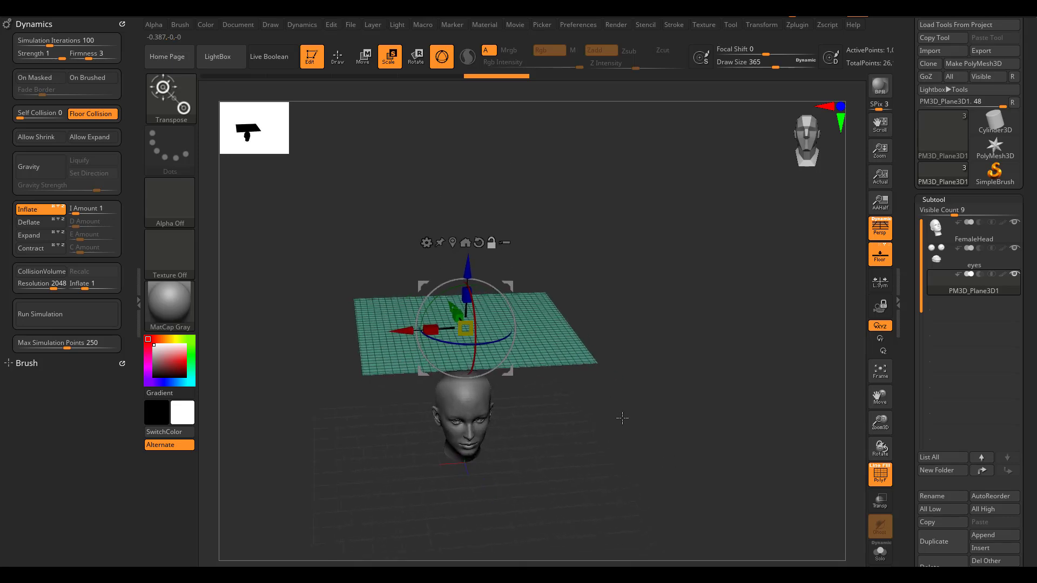
Switch off Inflate and enable Gravity for the plane's cloth simulation
{"action": "left_click_drag", "start_coordinate": [72, 277], "coordinate": [122, 288]}
{"action": "left_click", "coordinate": [41, 211]}
{"action": "left_click", "coordinate": [29, 167]}
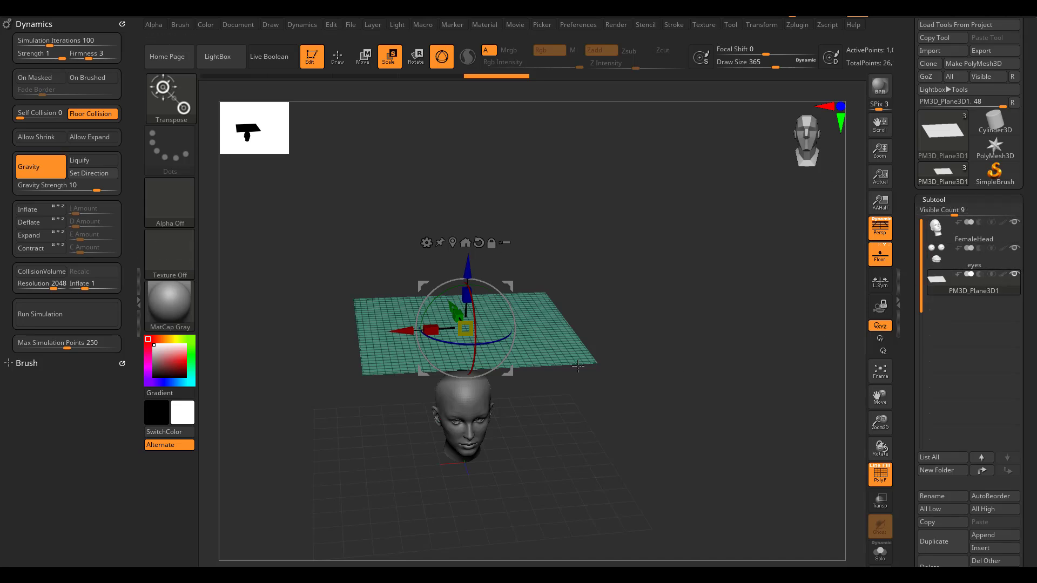
Activate the collision volume and run the plane's gravity cloth simulation
{"action": "left_click", "coordinate": [37, 272]}
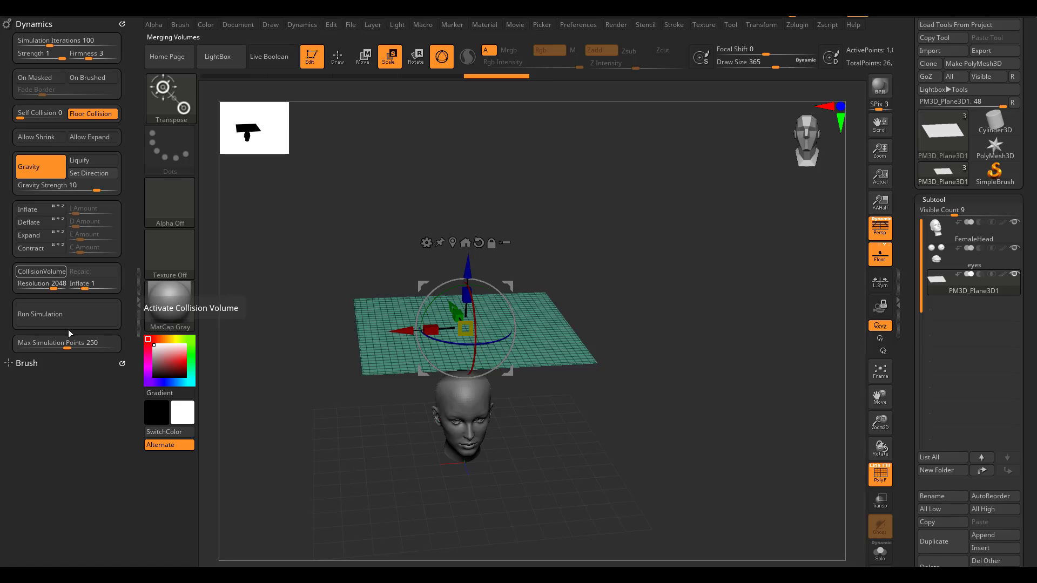
{"action": "left_click", "coordinate": [66, 318]}
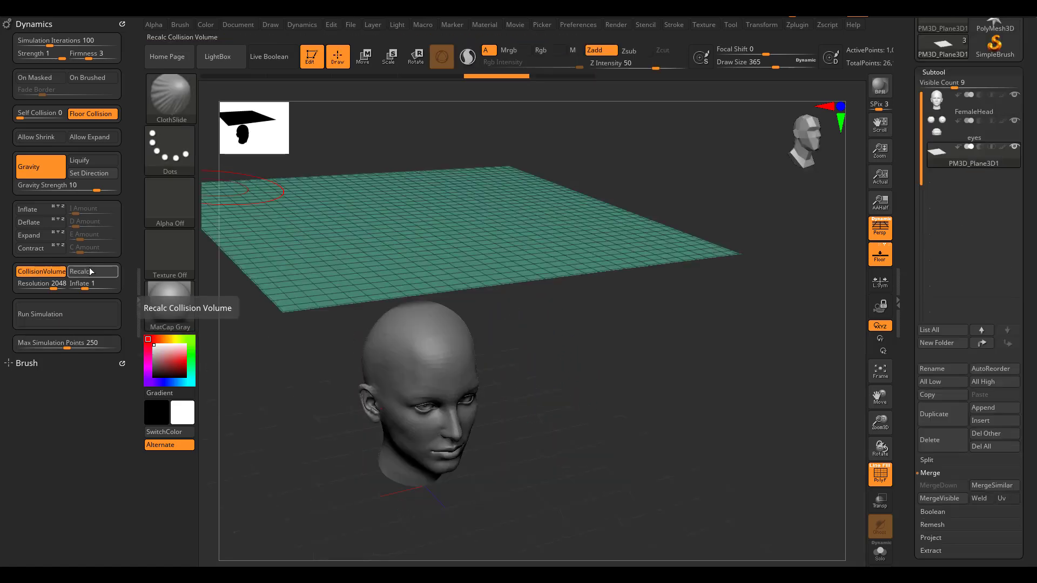
Select the female head in Move mode, return to the plane subtool, and enlarge and raise the plane higher above the head
{"action": "left_click_drag", "start_coordinate": [583, 443], "coordinate": [560, 431]}
{"action": "left_click", "coordinate": [429, 358], "text": "alt"}
{"action": "left_click_drag", "start_coordinate": [541, 388], "coordinate": [570, 424]}
{"action": "left_click", "coordinate": [363, 56]}
{"action": "left_click_drag", "start_coordinate": [417, 394], "coordinate": [924, 244]}
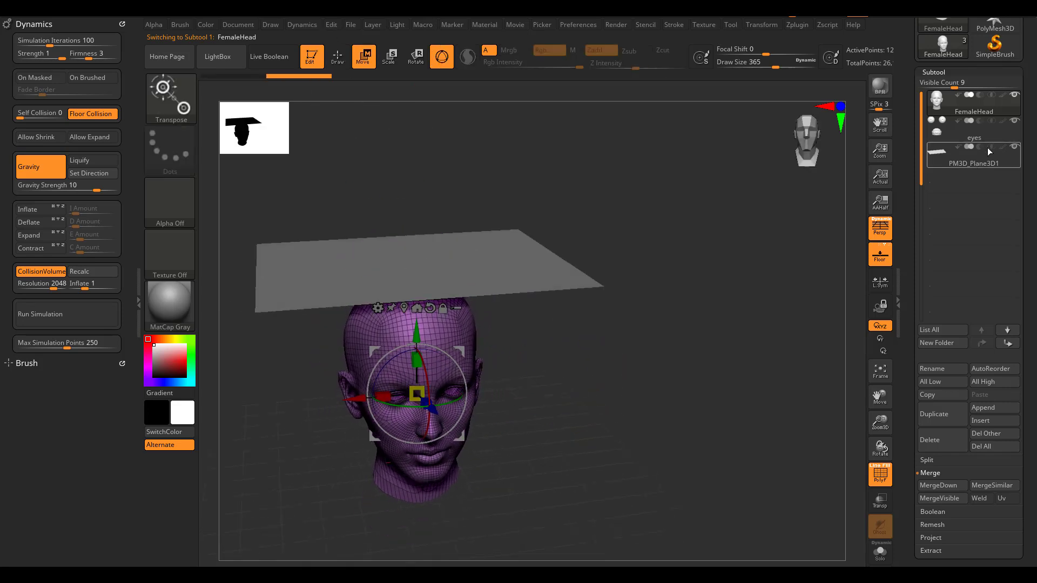
{"action": "left_click_drag", "start_coordinate": [756, 335], "coordinate": [615, 421]}
{"action": "left_click", "coordinate": [980, 164]}
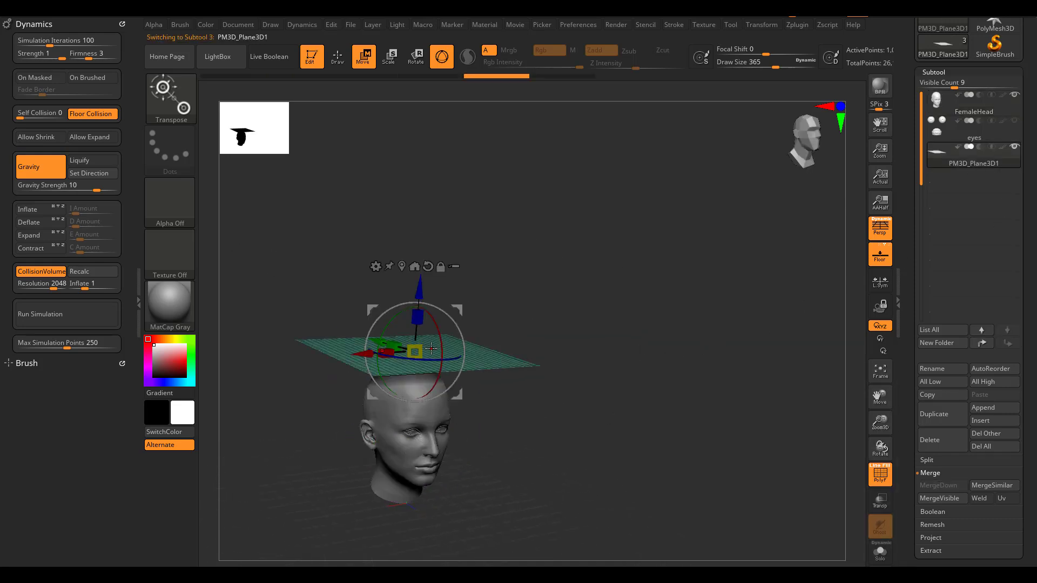
{"action": "left_click_drag", "start_coordinate": [414, 351], "coordinate": [439, 320]}
{"action": "left_click_drag", "start_coordinate": [420, 287], "coordinate": [421, 255]}
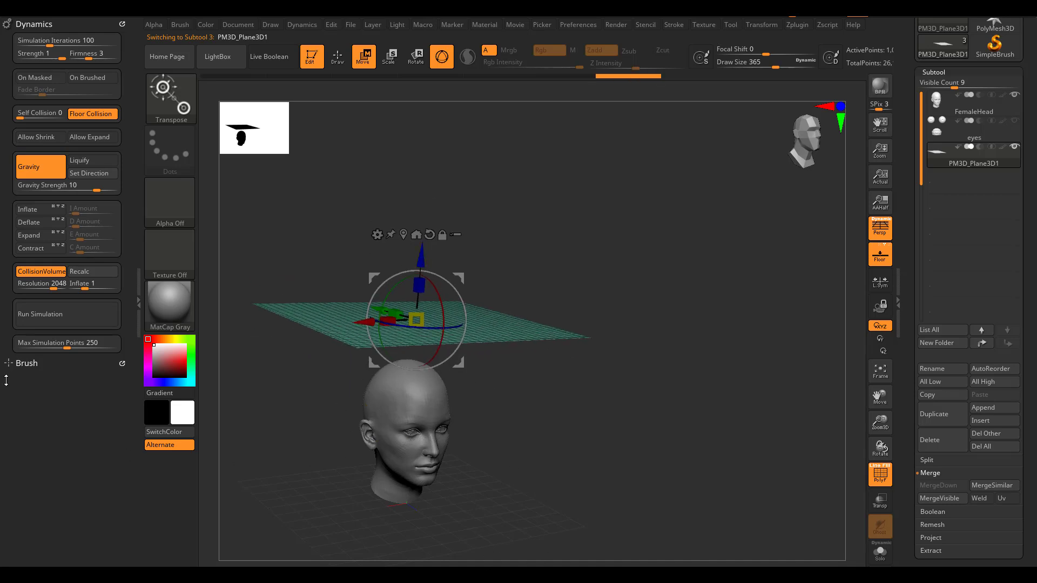
Run the cloth simulation with the existing collision volume and undo the result
{"action": "left_click", "coordinate": [55, 317]}
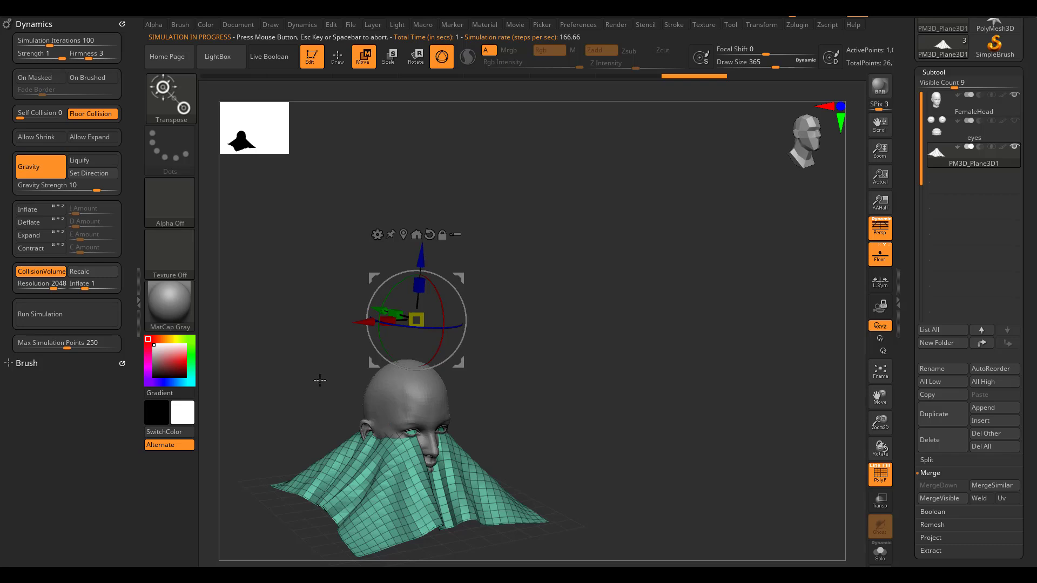
{"action": "key", "text": "ctrl+z"}
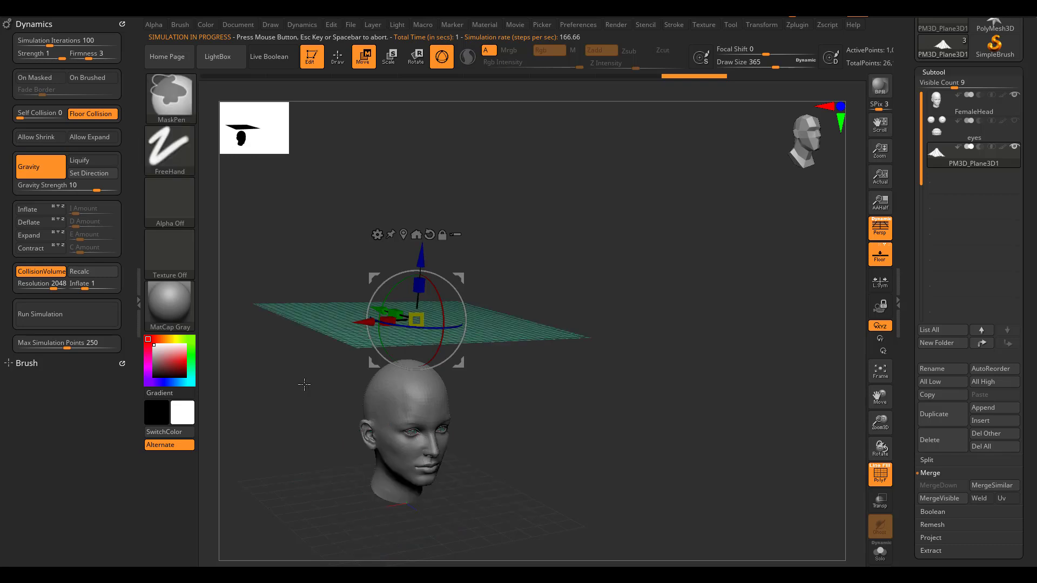
Recalculate the collision volume and rerun the simulation to drape the plane over the female head
{"action": "left_click", "coordinate": [89, 271]}
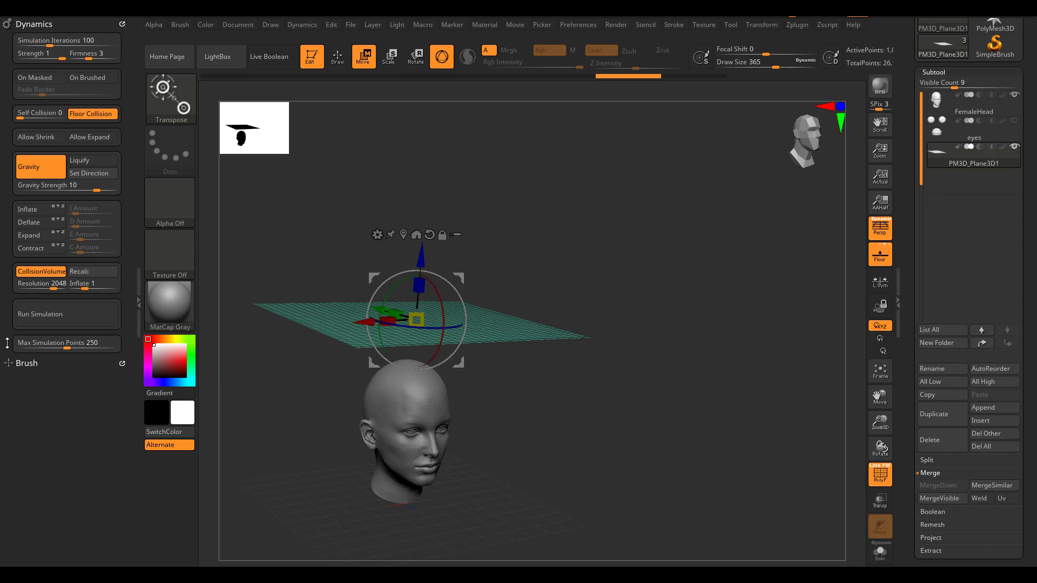
{"action": "left_click", "coordinate": [76, 313]}
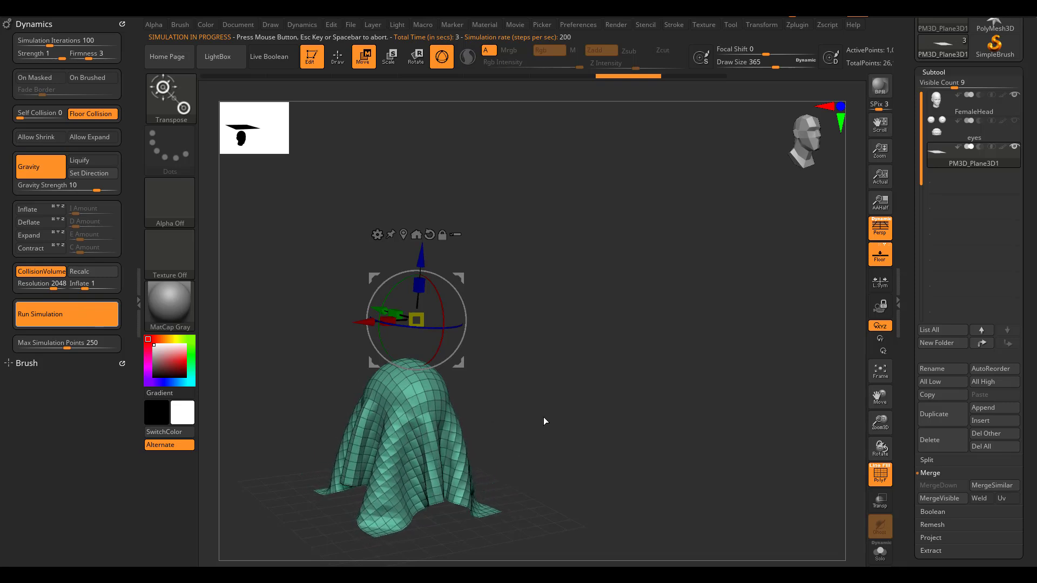
{"action": "left_click", "coordinate": [338, 57]}
{"action": "left_click_drag", "start_coordinate": [539, 311], "coordinate": [519, 349]}
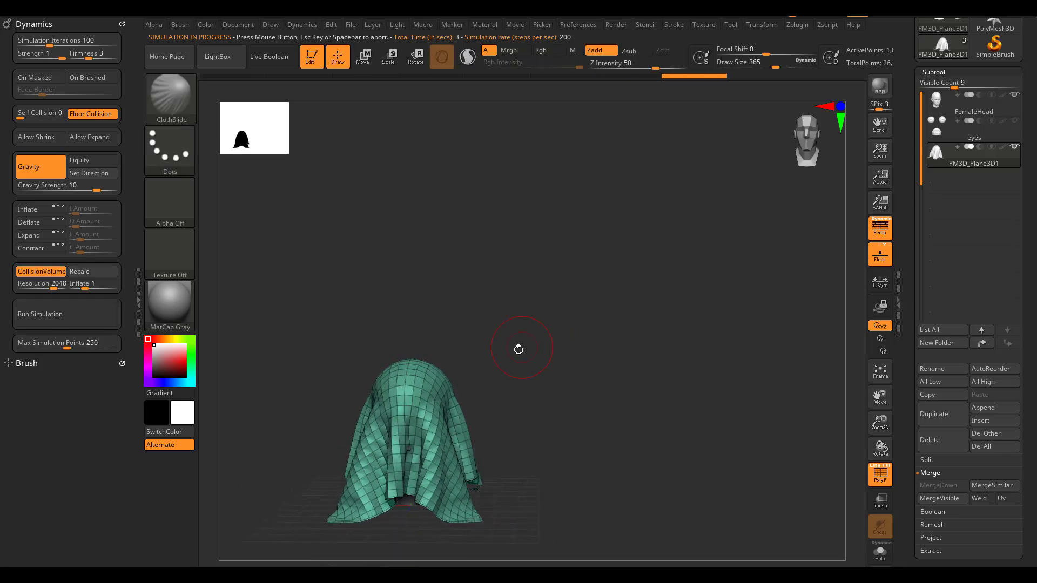
{"action": "mouse_move", "coordinate": [496, 420]}
{"action": "left_mouse_down", "text": "alt"}
{"action": "mouse_move", "coordinate": [573, 434]}
{"action": "mouse_move", "coordinate": [586, 357]}
{"action": "mouse_move", "coordinate": [634, 394]}
{"action": "mouse_move", "coordinate": [636, 358]}
{"action": "mouse_move", "coordinate": [649, 433]}
{"action": "mouse_move", "coordinate": [631, 365]}
{"action": "mouse_move", "coordinate": [738, 281]}
{"action": "left_mouse_up", "text": "alt"}
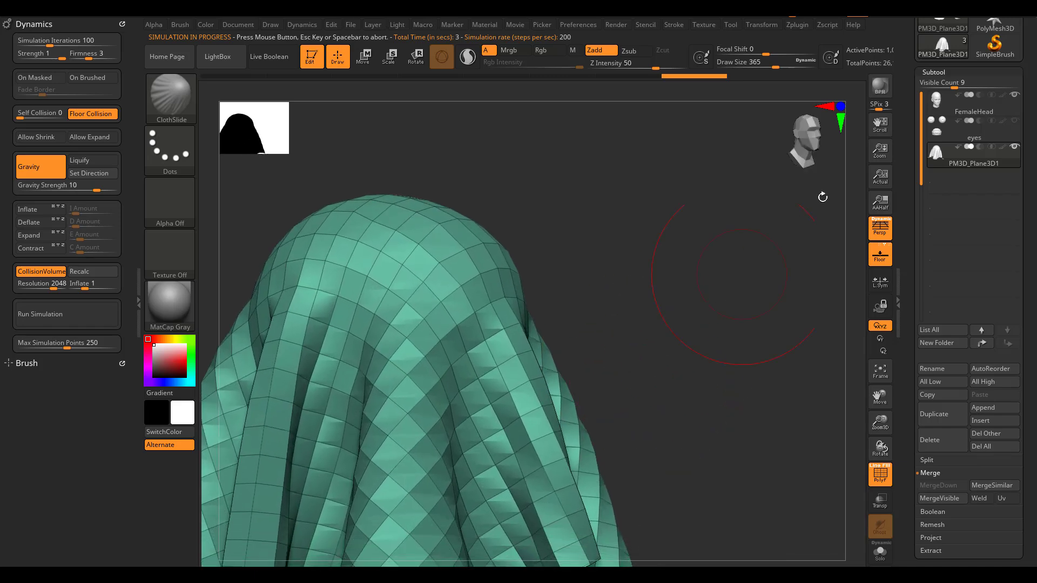
Turn on Dynamic Subdiv for the draped plane and apply the Heart_Chain MicroPoly pattern
{"action": "left_click", "coordinate": [931, 73]}
{"action": "left_click", "coordinate": [944, 87]}
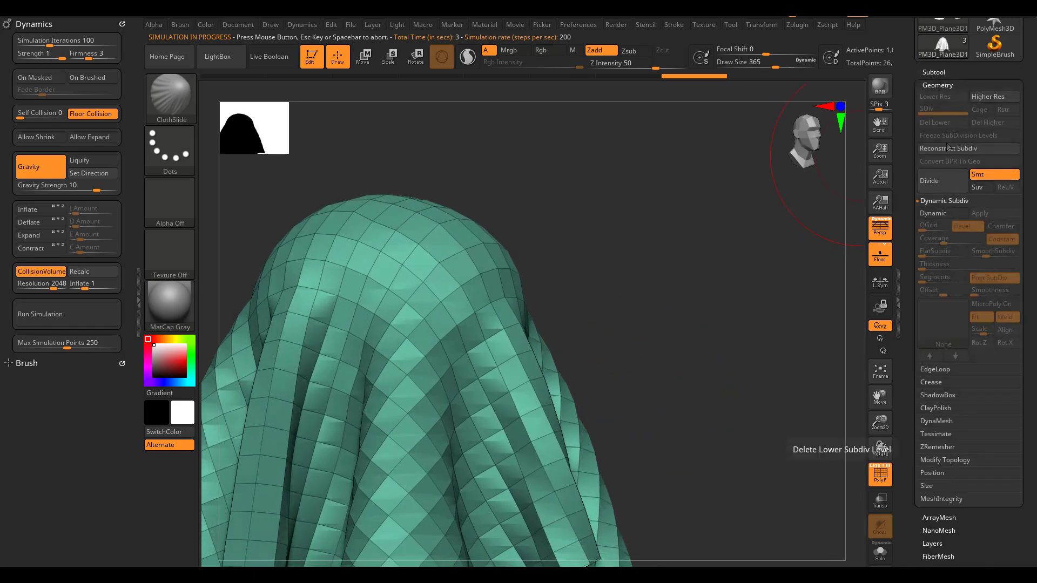
{"action": "left_click", "coordinate": [935, 214]}
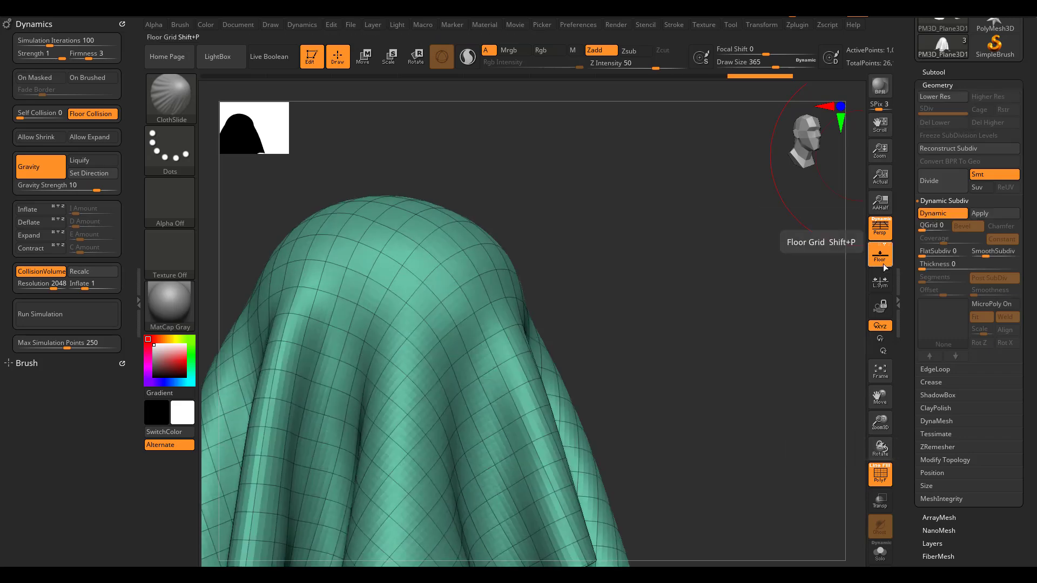
{"action": "left_click", "coordinate": [982, 303]}
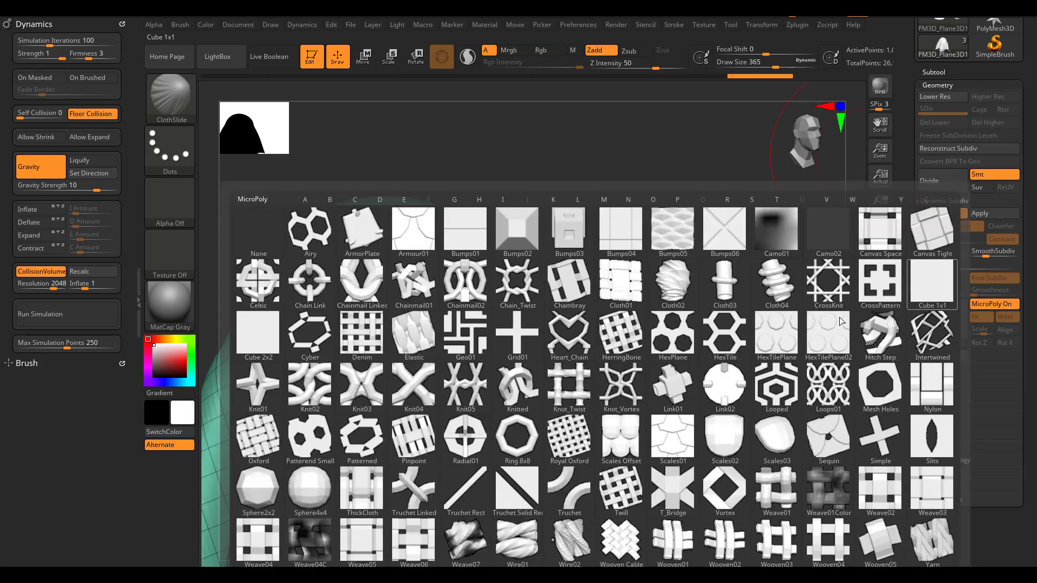
{"action": "left_click", "coordinate": [577, 345]}
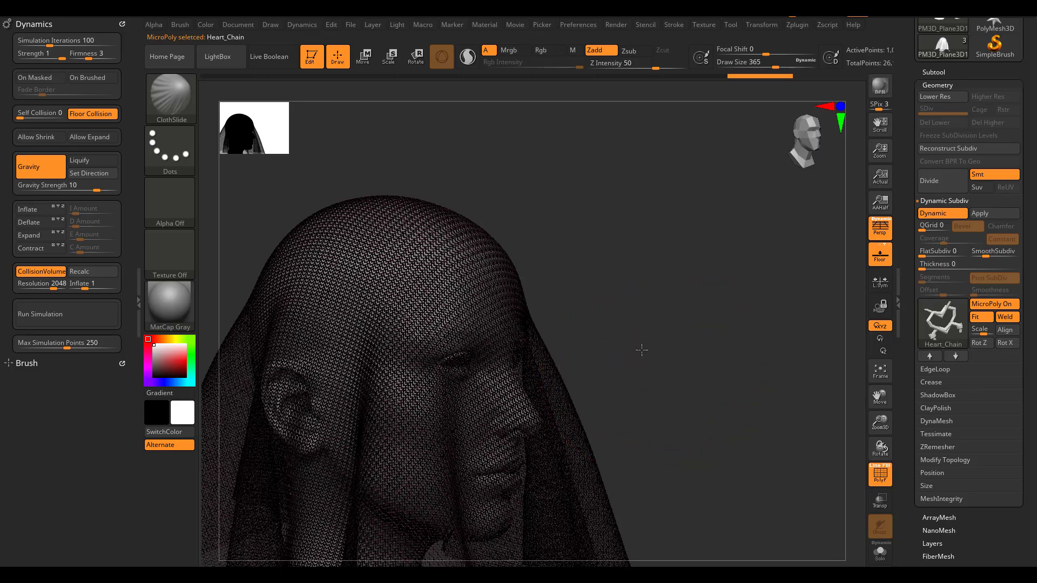
{"action": "left_click_drag", "start_coordinate": [641, 350], "coordinate": [608, 358]}
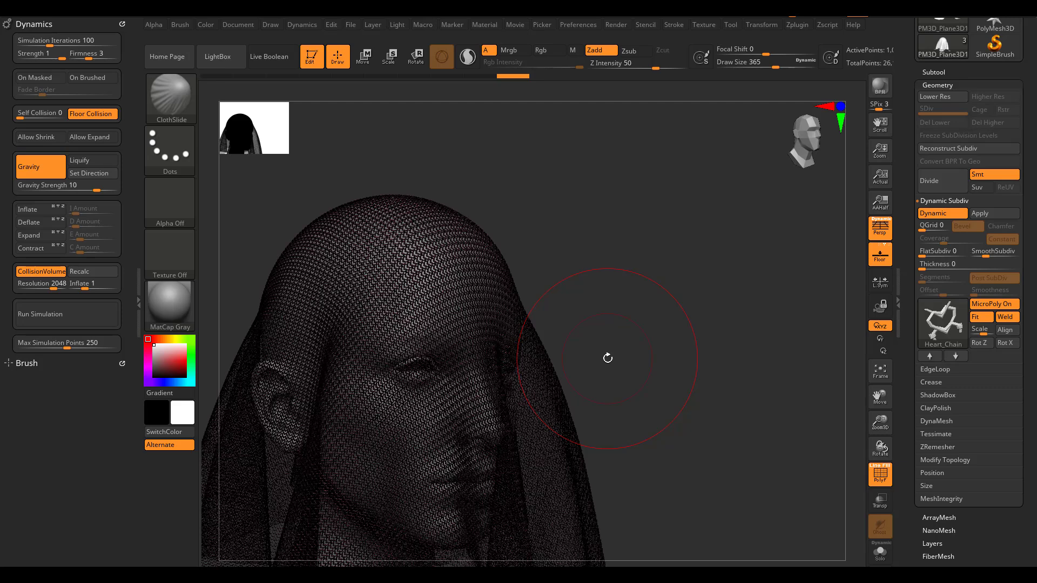
Change the draped cloth's MicroPoly pattern to Looped
{"action": "left_click", "coordinate": [933, 335]}
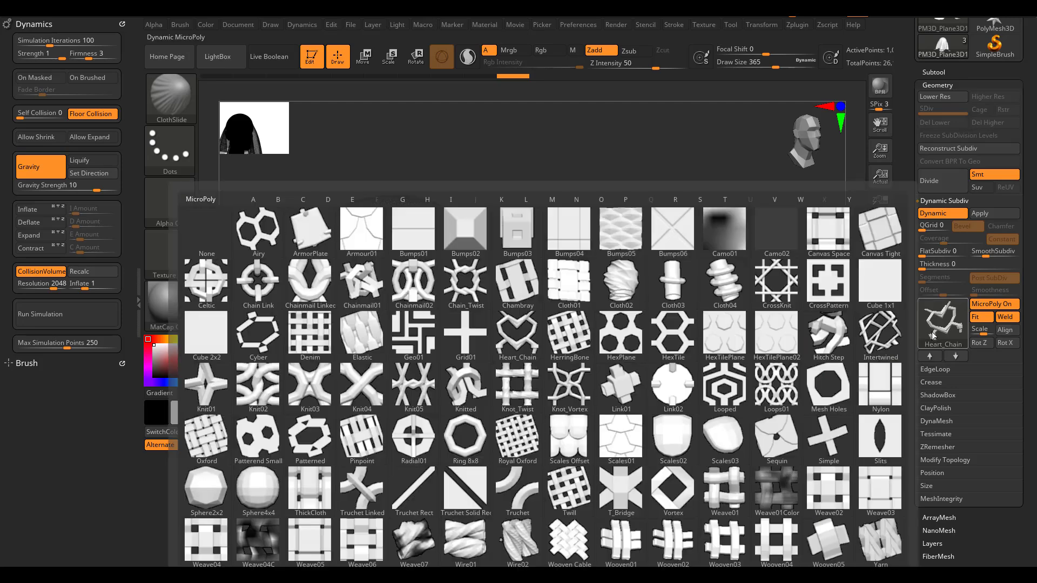
{"action": "left_click", "coordinate": [724, 387]}
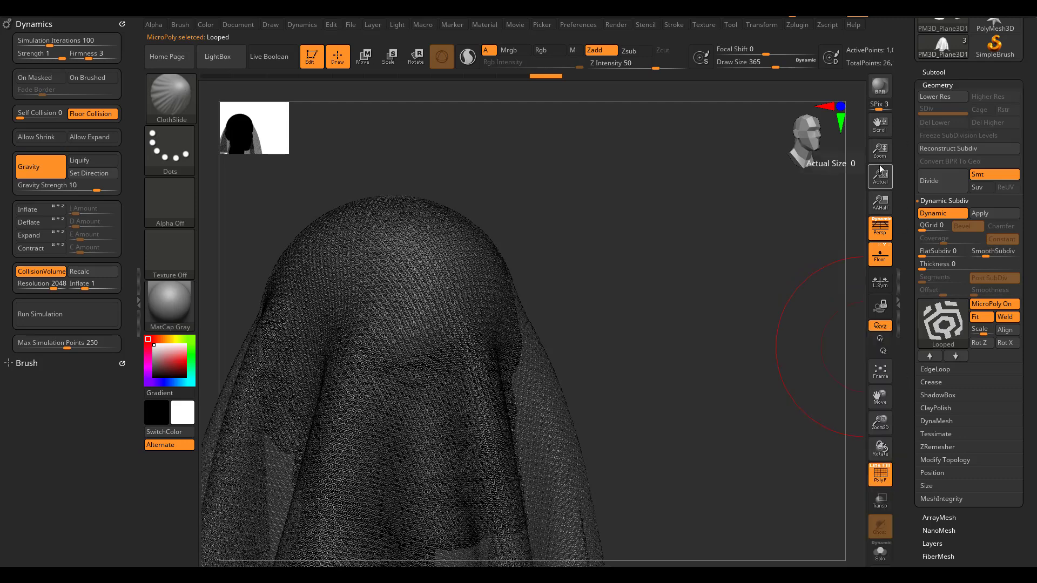
{"action": "left_click", "coordinate": [943, 46]}
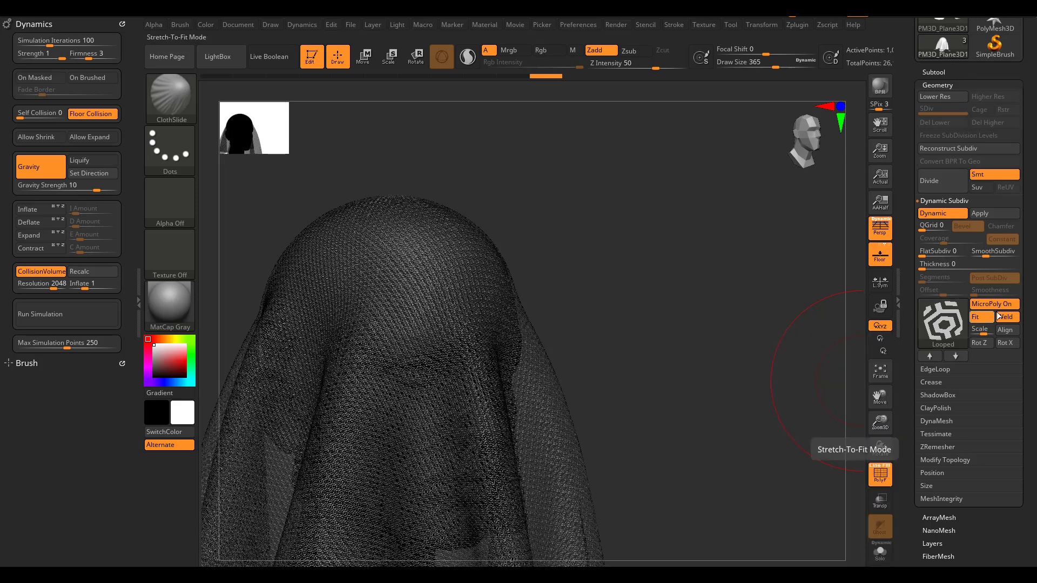
Use 3D meshes from the Tool palette's quick pick as the cylinder's MicroPoly, trying PolyMesh3D and Arrow3D
{"action": "key", "text": "ctrl"}
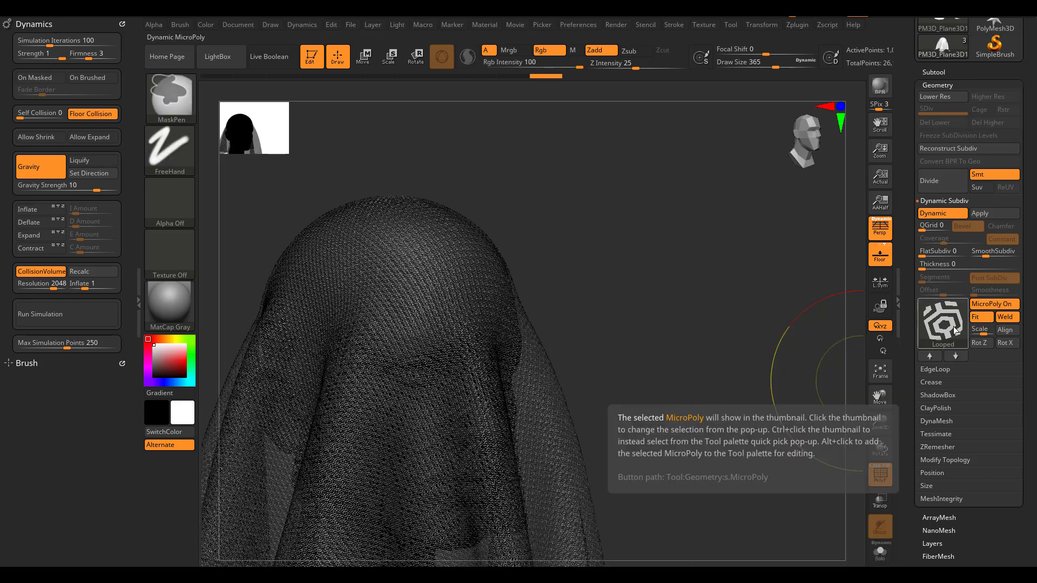
{"action": "left_click", "coordinate": [955, 331], "text": "ctrl"}
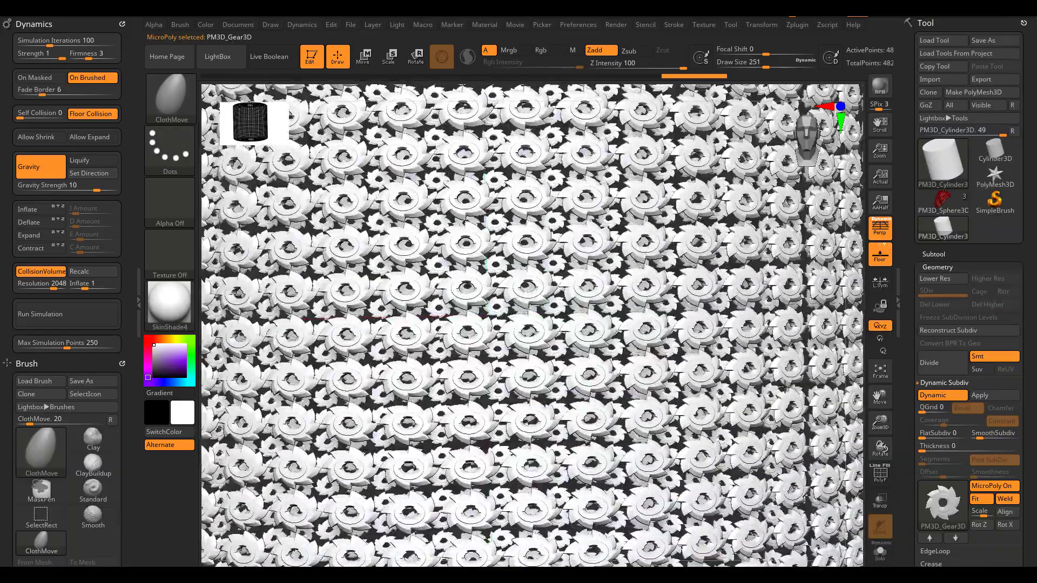
{"action": "left_click", "coordinate": [951, 514], "text": "ctrl"}
{"action": "left_click", "coordinate": [517, 435]}
{"action": "left_click", "coordinate": [946, 508], "text": "ctrl"}
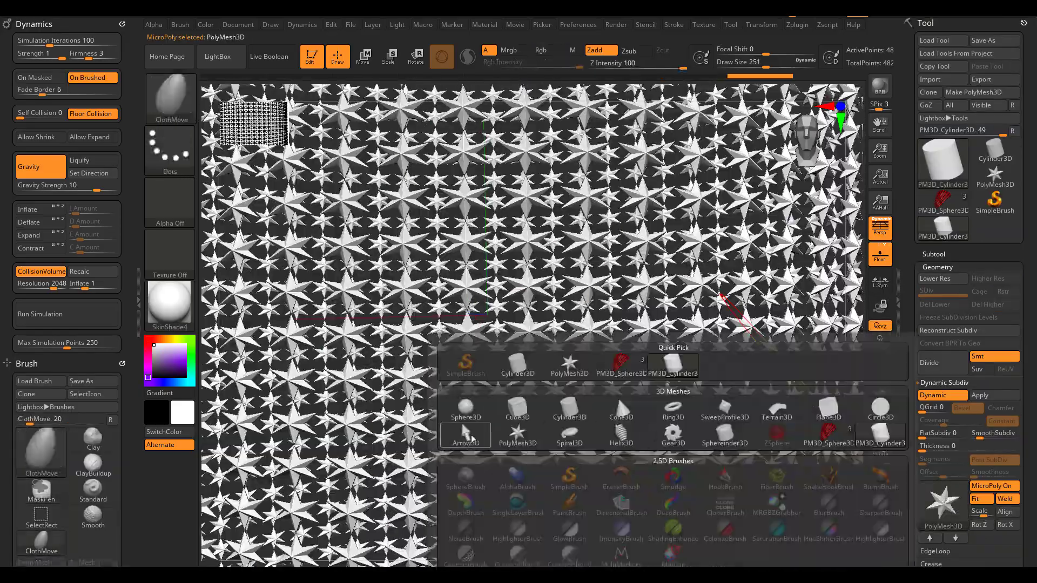
{"action": "left_click", "coordinate": [465, 435]}
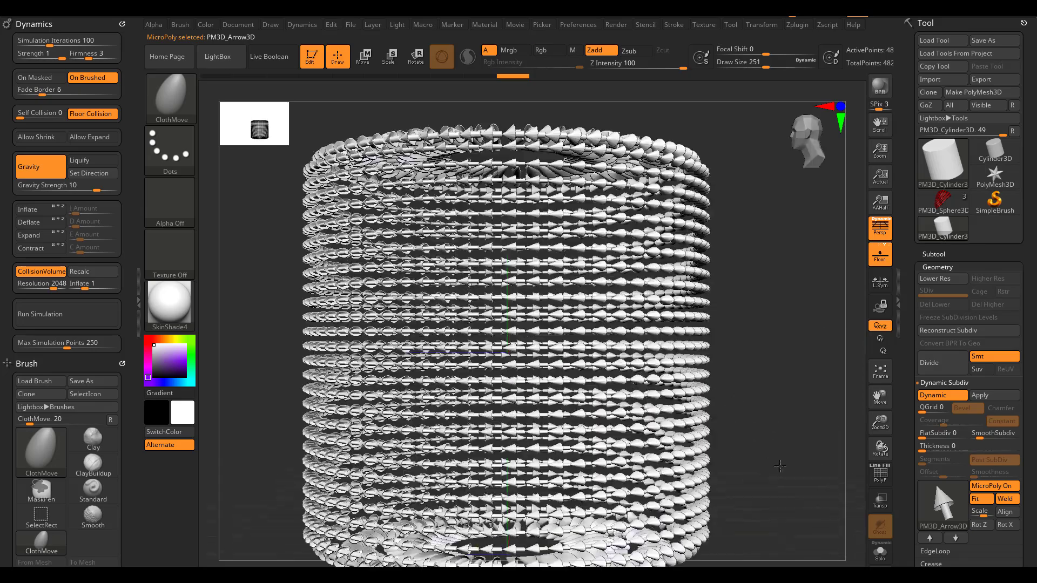
Apply the Wire02 MicroPoly pattern to the cylinder and inspect it from above
{"action": "left_click", "coordinate": [925, 500]}
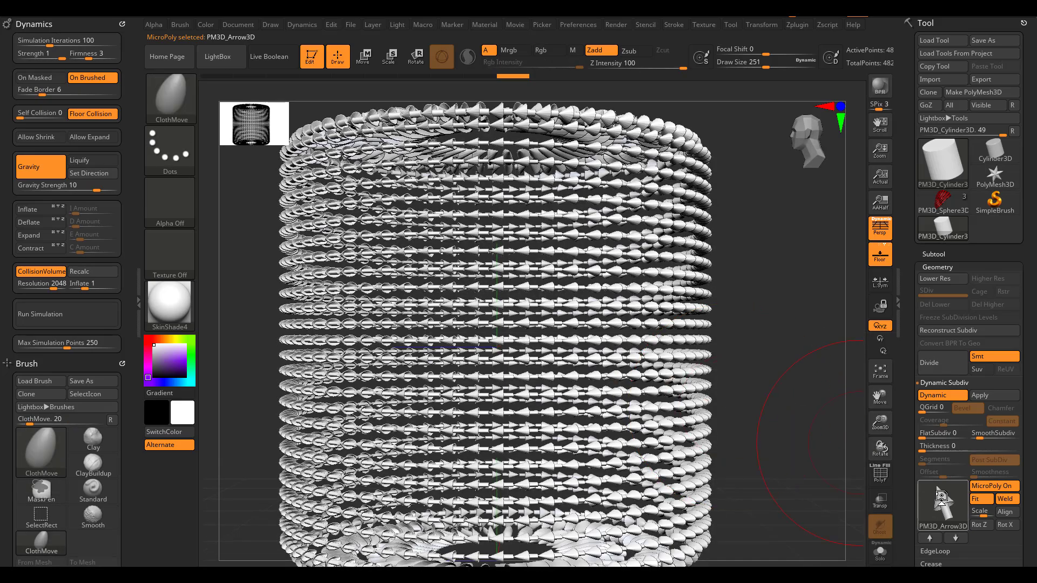
{"action": "left_click", "coordinate": [940, 496]}
{"action": "left_click", "coordinate": [214, 439]}
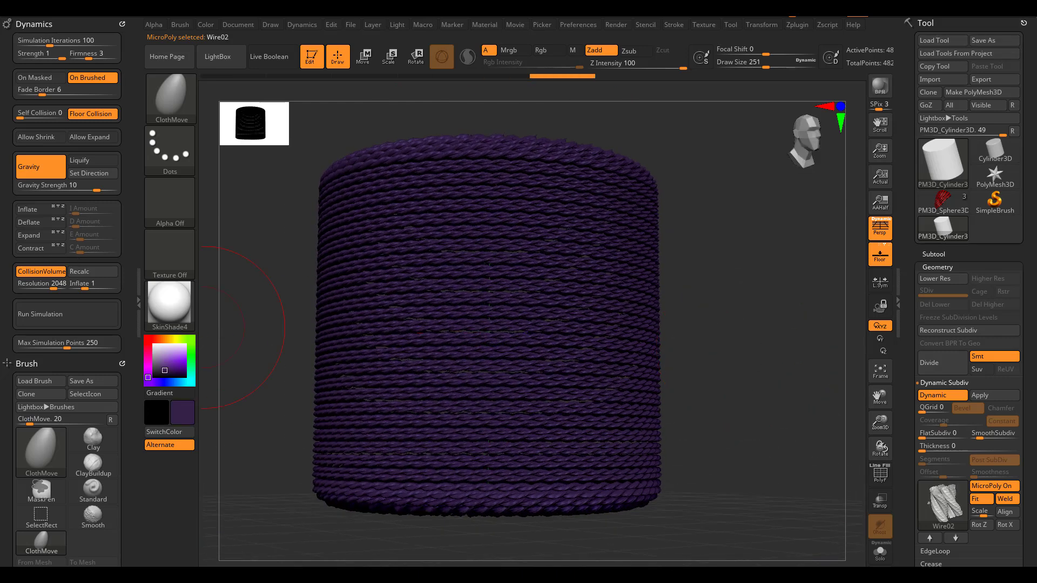
{"action": "left_click_drag", "start_coordinate": [711, 310], "coordinate": [739, 329], "text": "alt"}
{"action": "left_click_drag", "start_coordinate": [810, 295], "coordinate": [740, 186]}
{"action": "left_click_drag", "start_coordinate": [624, 366], "coordinate": [860, 491]}
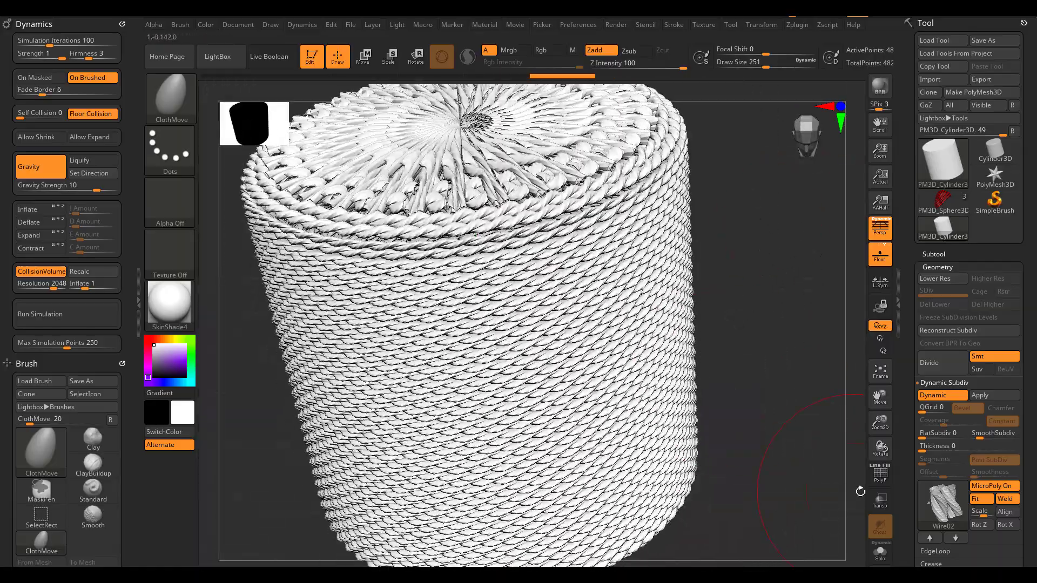
Replace the cylinder's MicroPoly with the Cylinder3D mesh, followed by the Gear3D mesh
{"action": "left_click", "coordinate": [945, 503]}
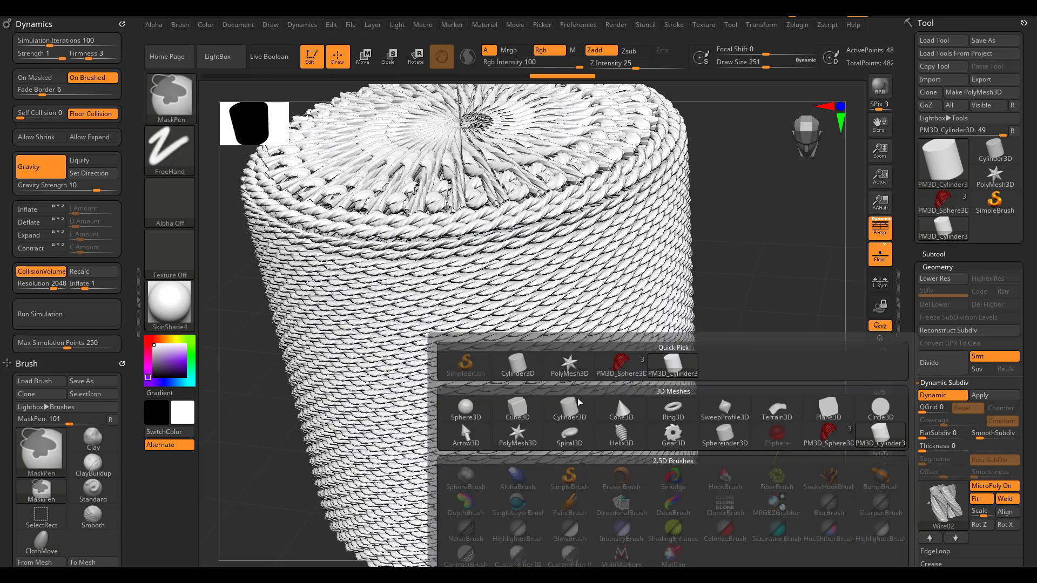
{"action": "left_click", "coordinate": [617, 396]}
{"action": "key", "text": "ctrl"}
{"action": "left_click", "coordinate": [945, 502]}
{"action": "left_click", "coordinate": [617, 397]}
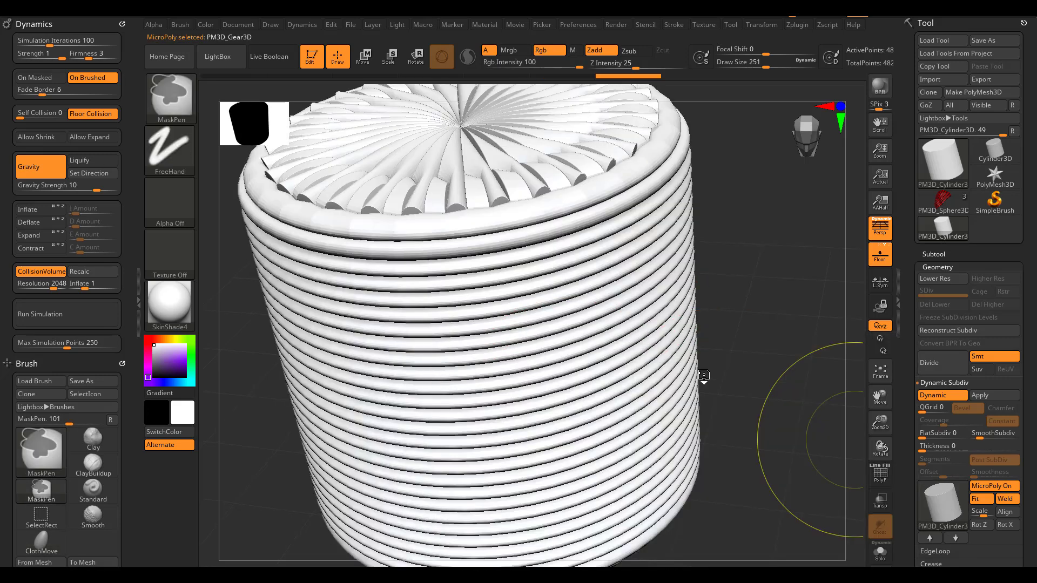